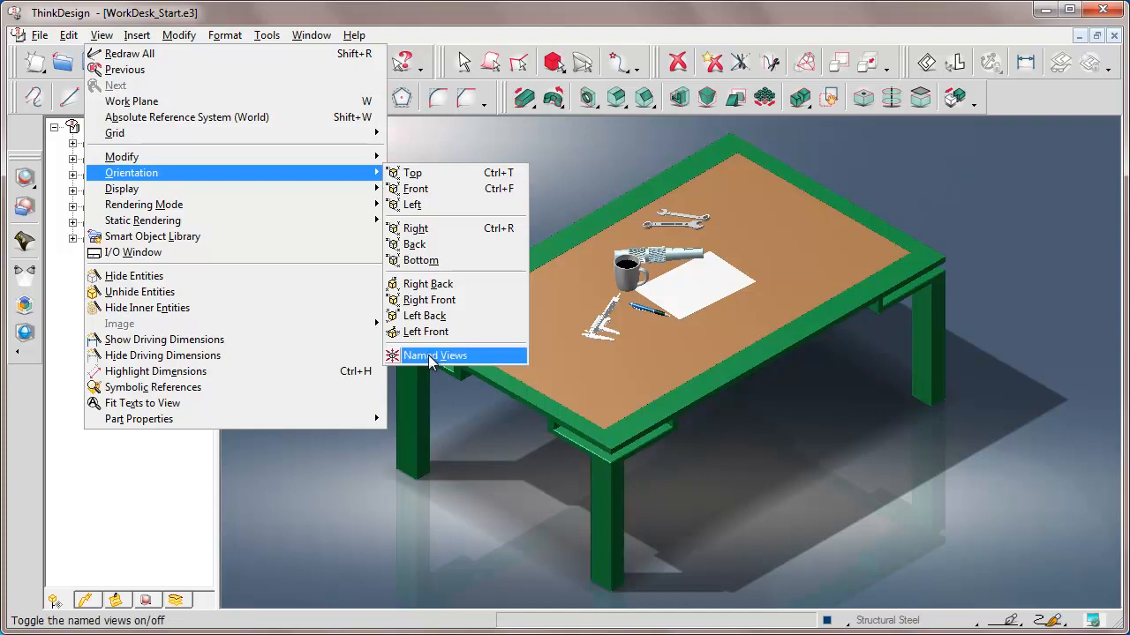
Move the orientation palette clear of the model and view the work desk from several preset directions.
left_click_drag(1103, 234, 1006, 144)
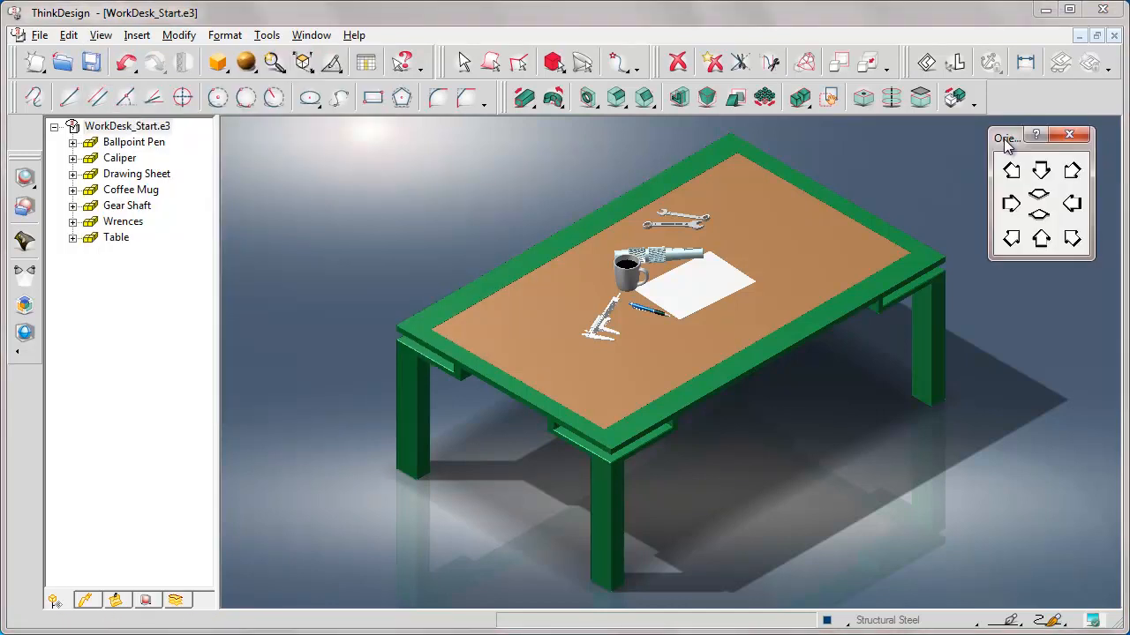
left_click(1071, 238)
left_click(1012, 239)
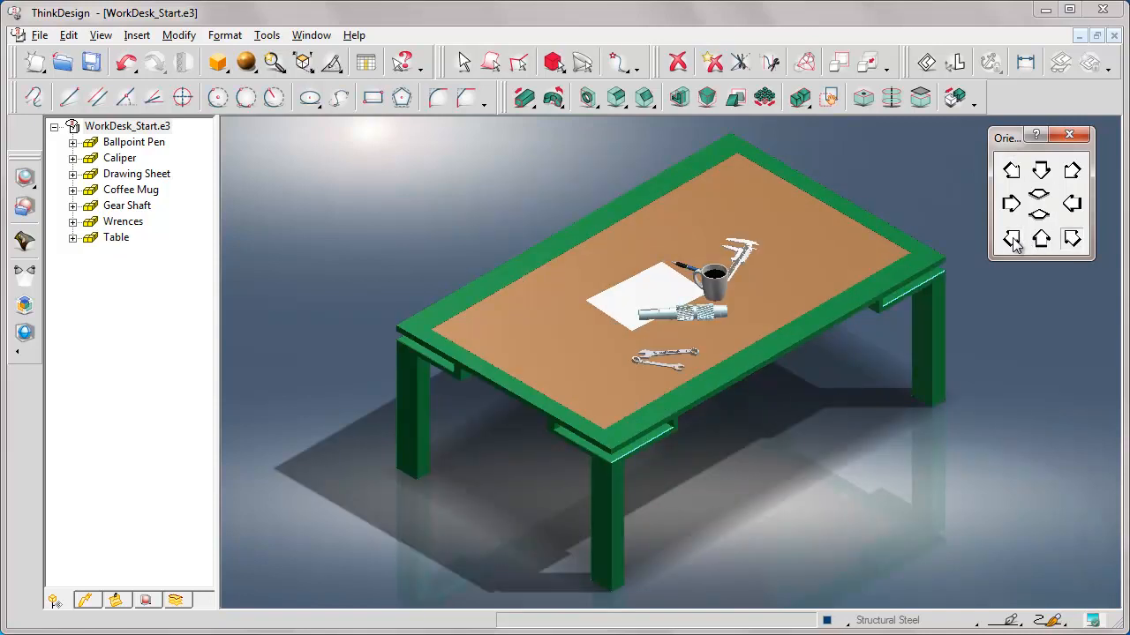
left_click(1040, 216)
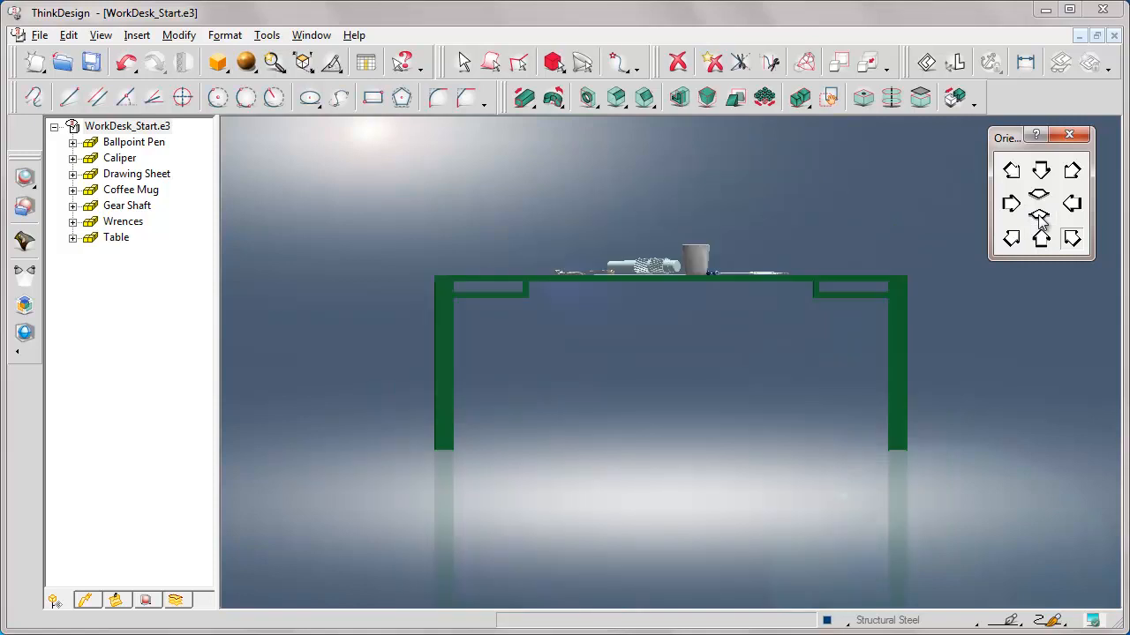
left_click(1071, 170)
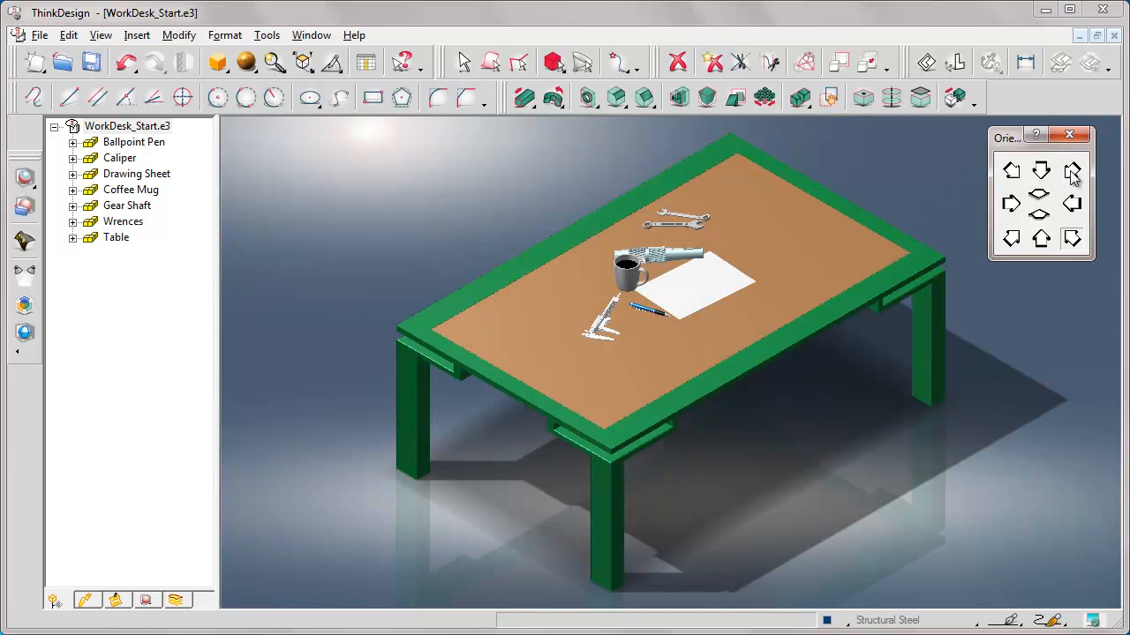
Set the Drawing Sheet component as the current component of the work desk assembly.
left_click(132, 174)
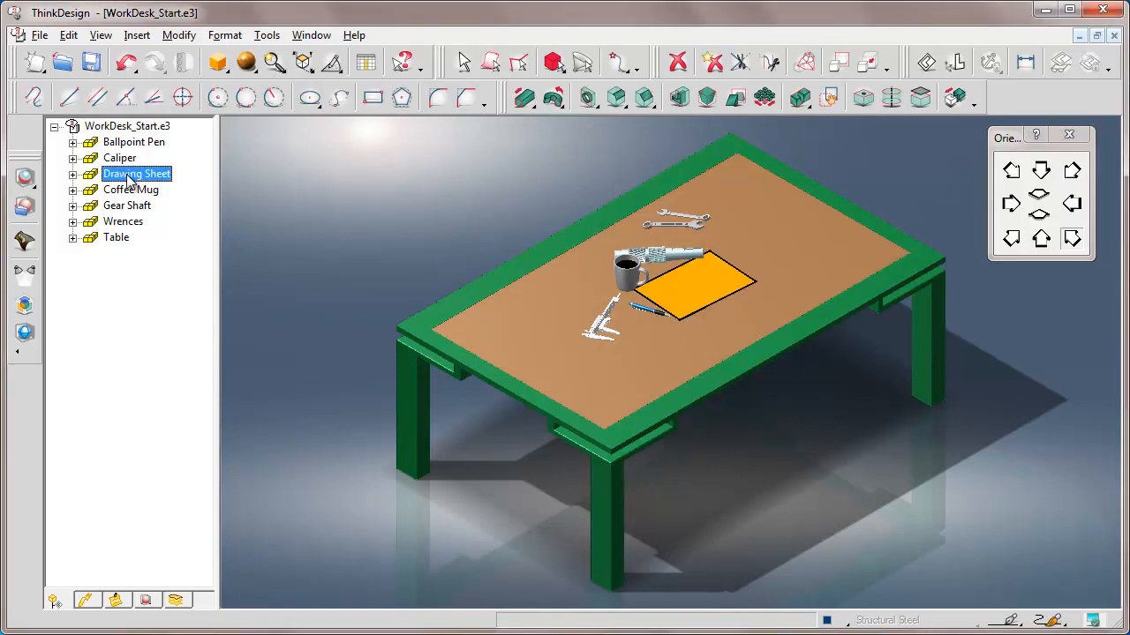
right_click(130, 176)
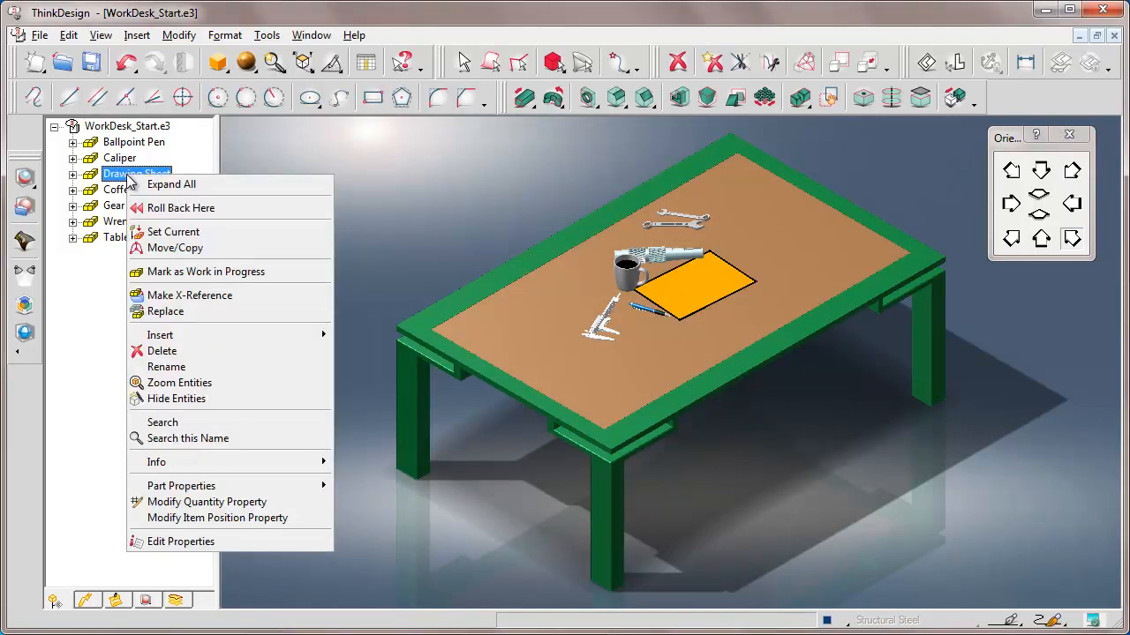
left_click(171, 232)
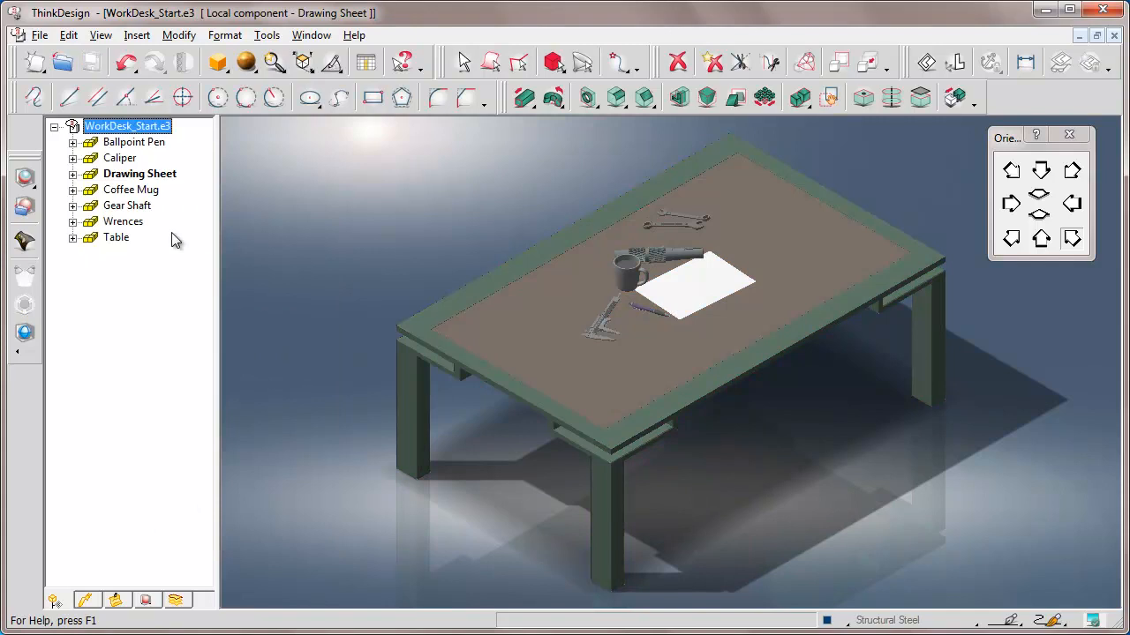
Show the Drawing Sheet's rendering tree, widen it to fit the full entry names, and reposition the rendering toolbar.
left_click(146, 600)
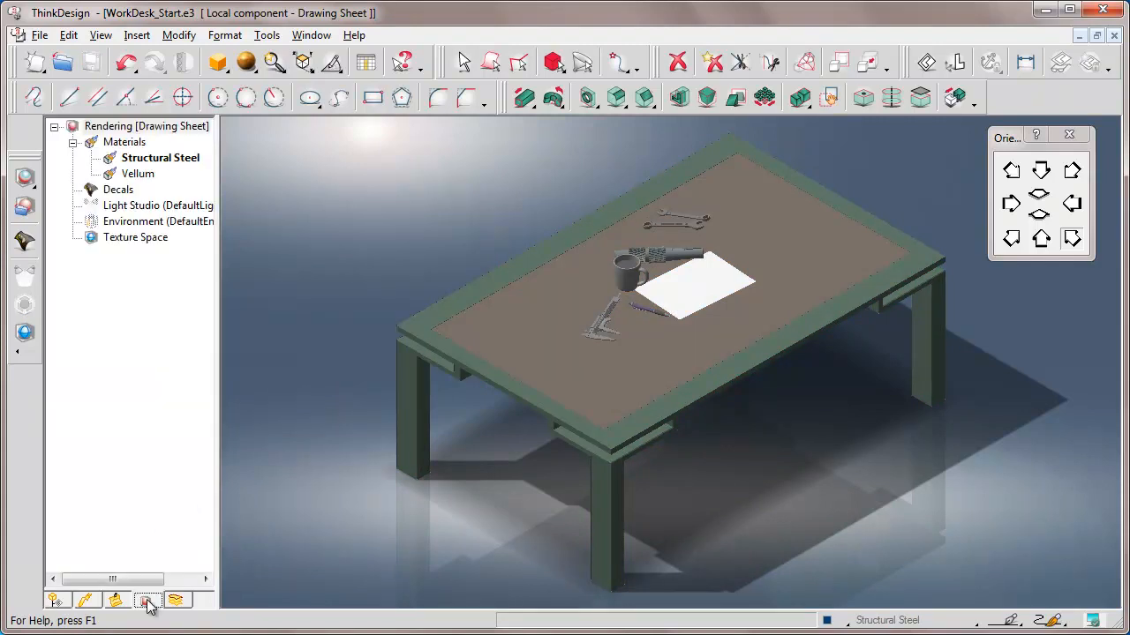
left_click_drag(219, 120, 291, 120)
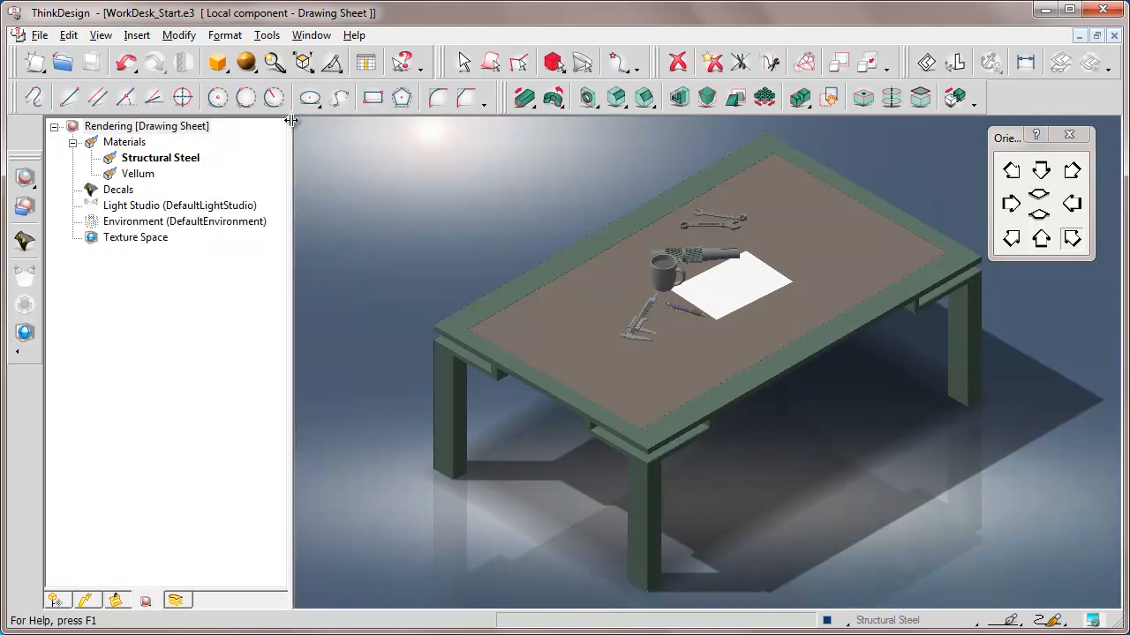
left_click_drag(27, 150, 26, 115)
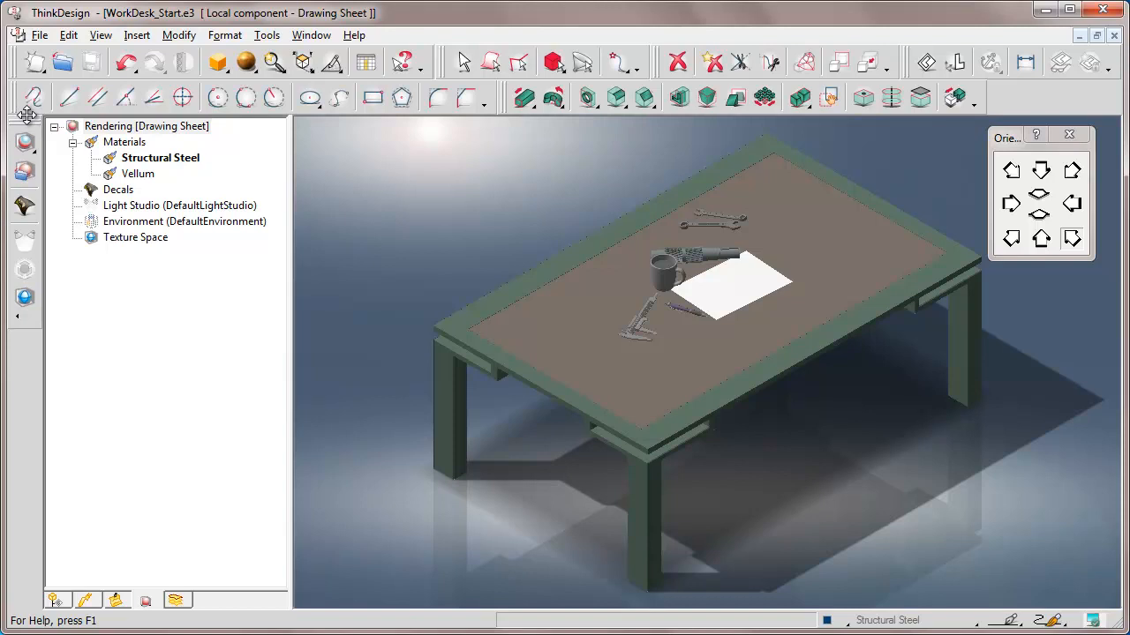
Fit the drawing sheet in the view and open its Vellum material for editing, accepting the high-quality display mode.
left_click(276, 65)
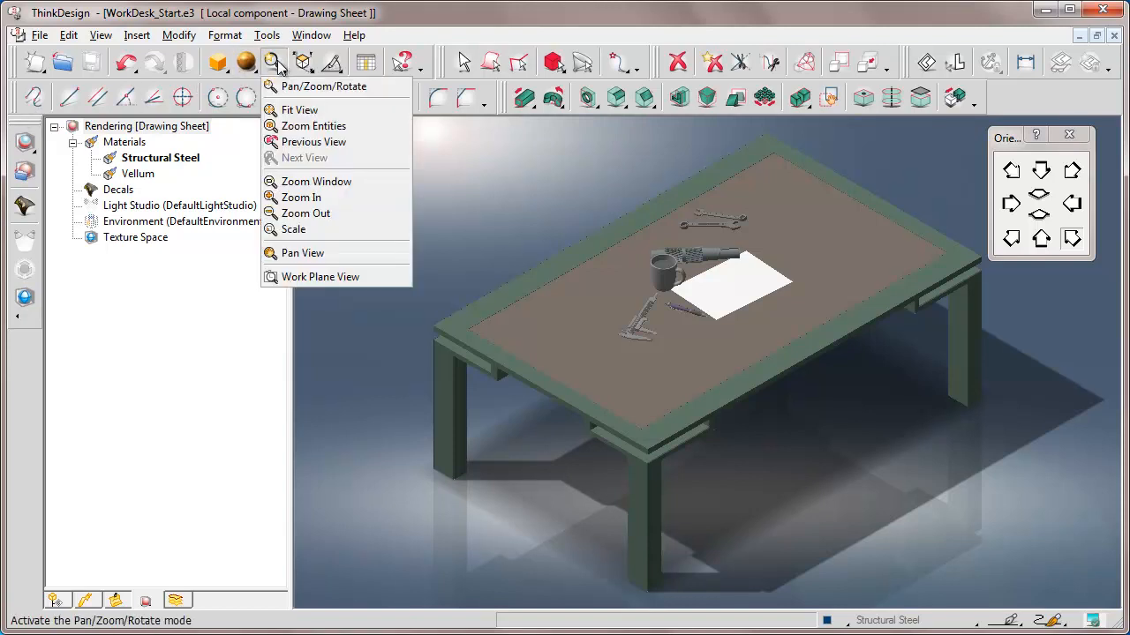
left_click(294, 108)
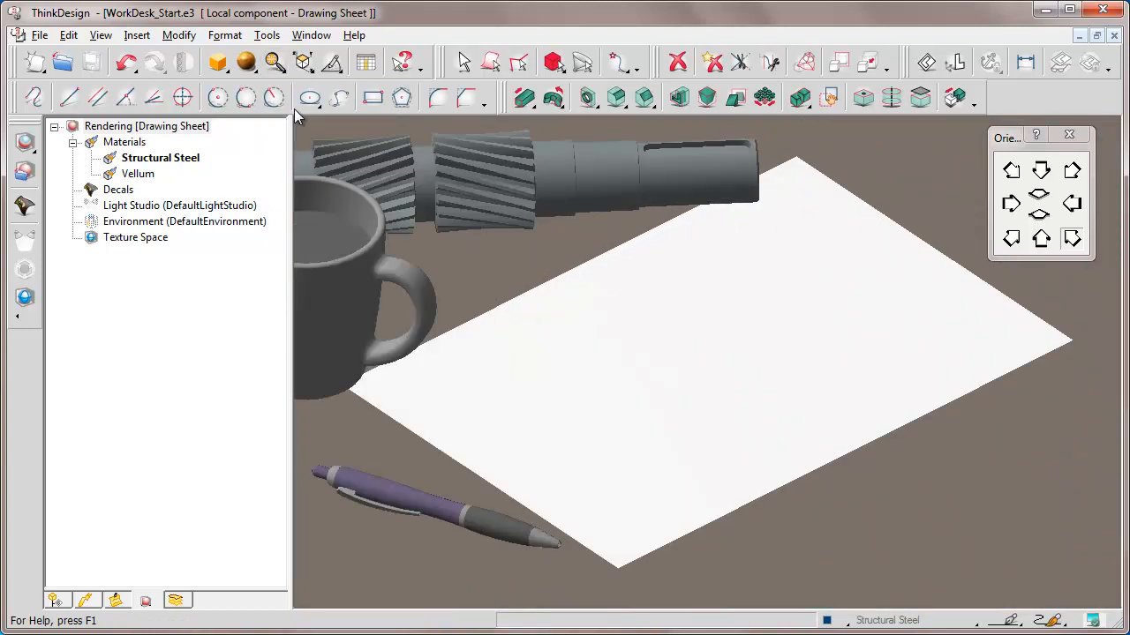
left_click(138, 175)
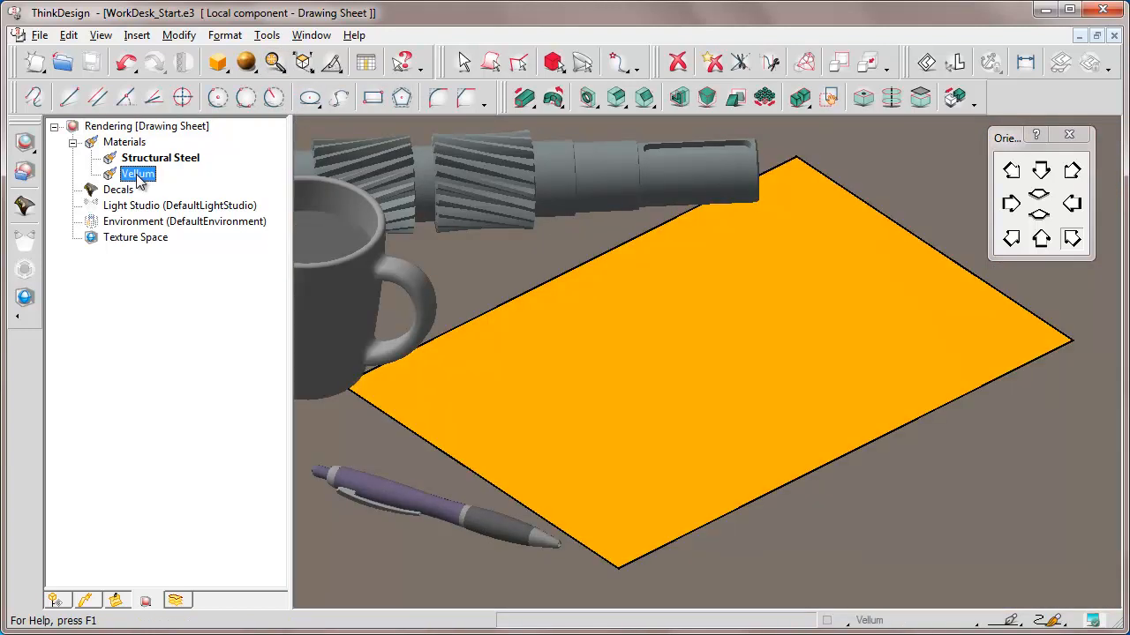
right_click(140, 181)
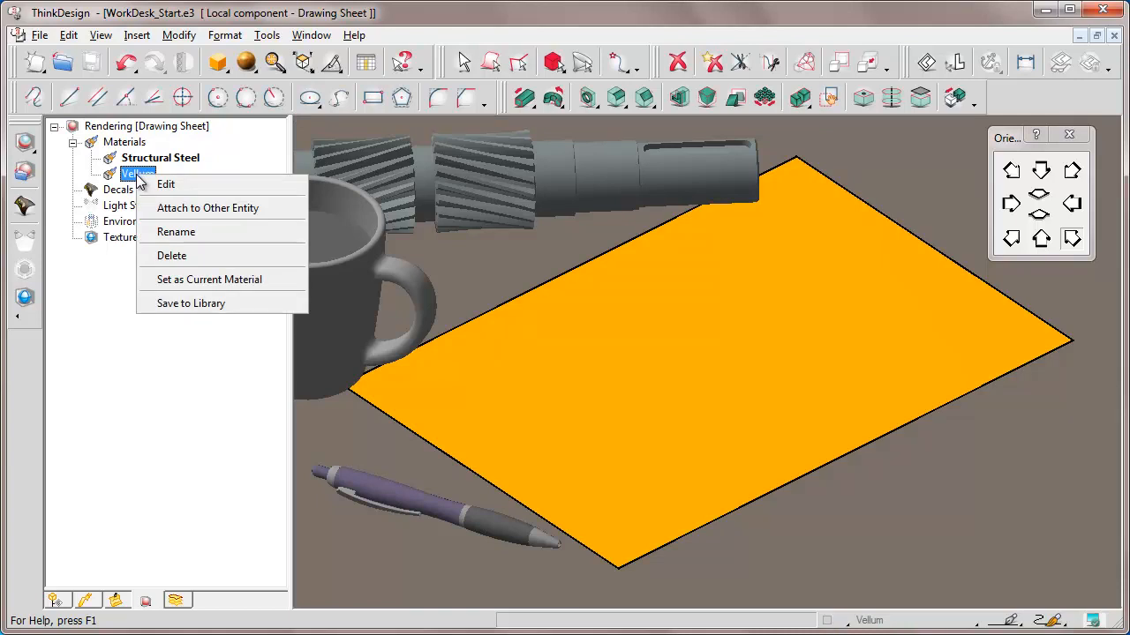
left_click(166, 185)
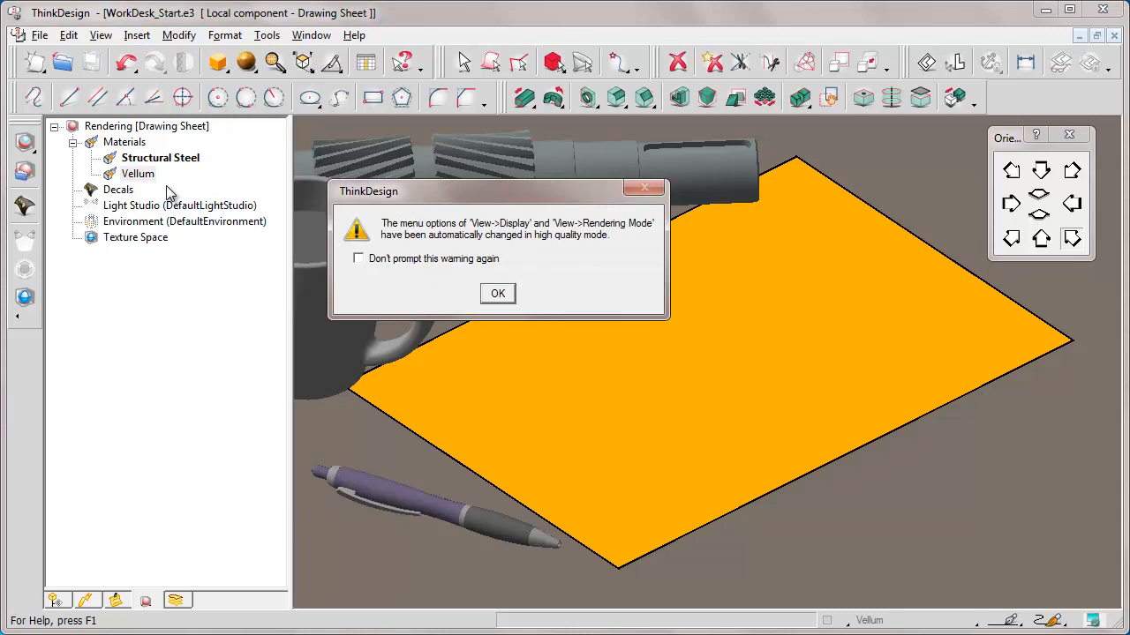
left_click(497, 293)
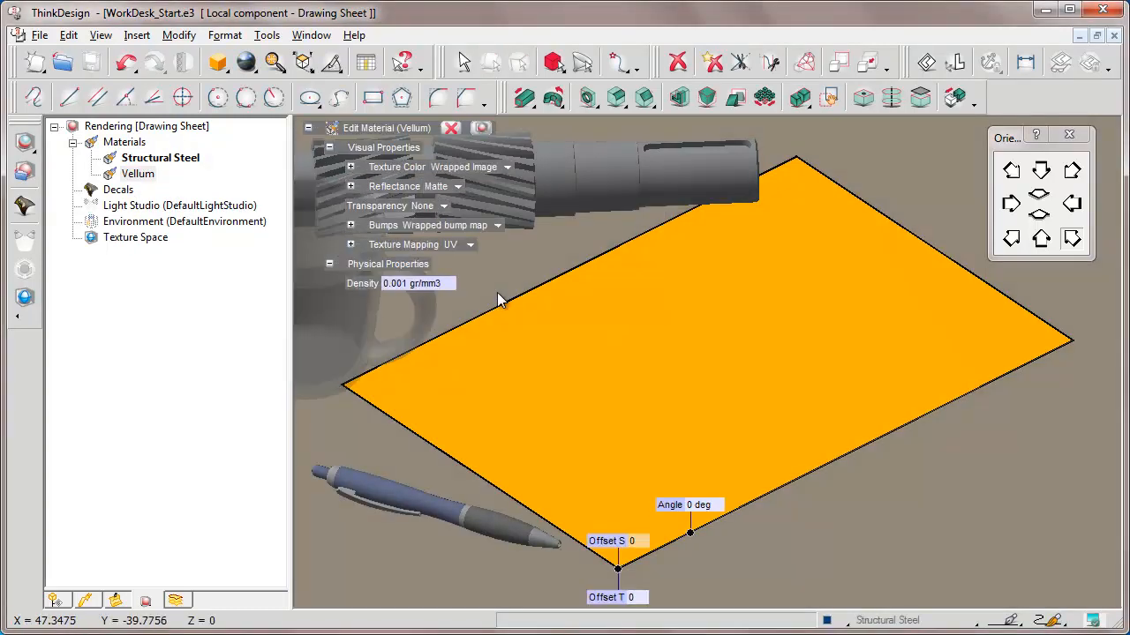
Set the Vellum material's texture color to Plain, preview the rendered result, and accept the material edit.
left_click(350, 166)
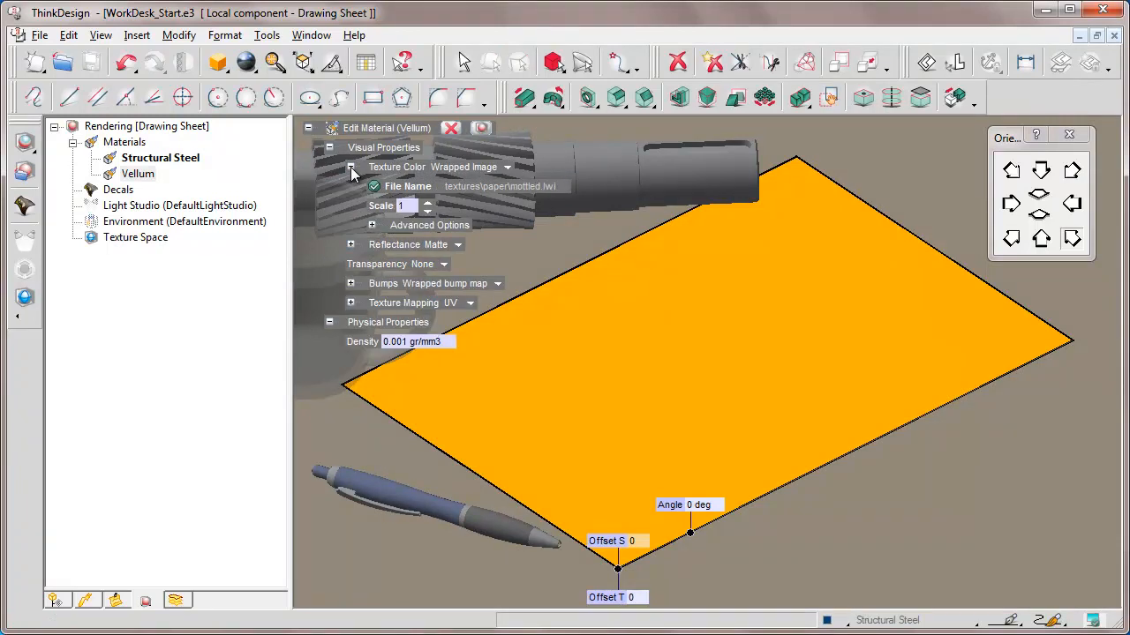
left_click(506, 167)
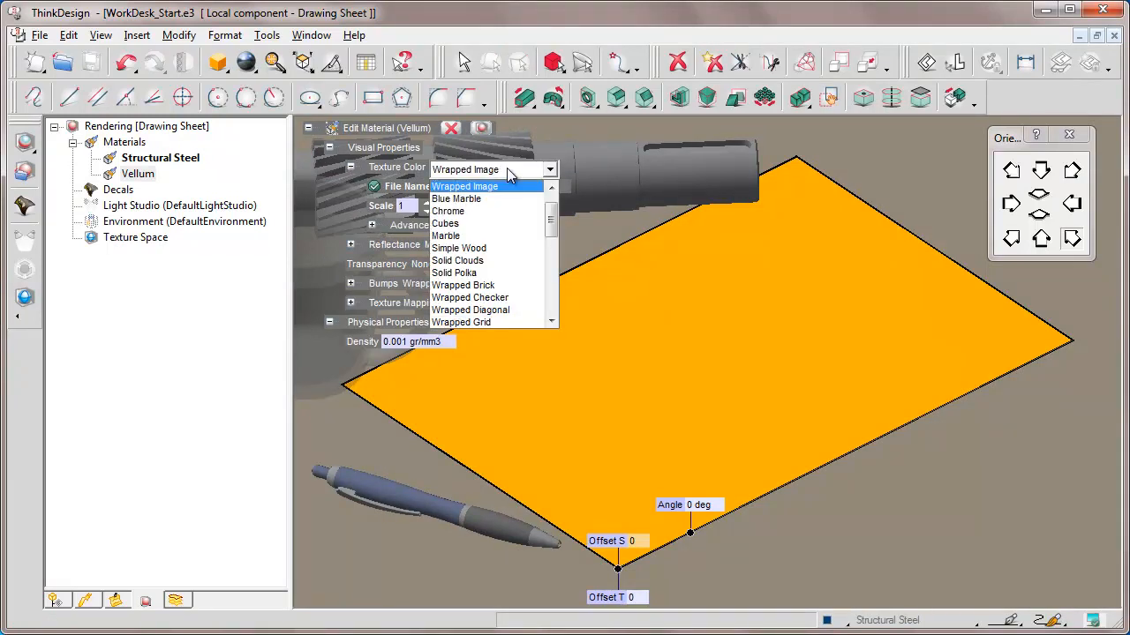
left_click(551, 188)
left_click(551, 189)
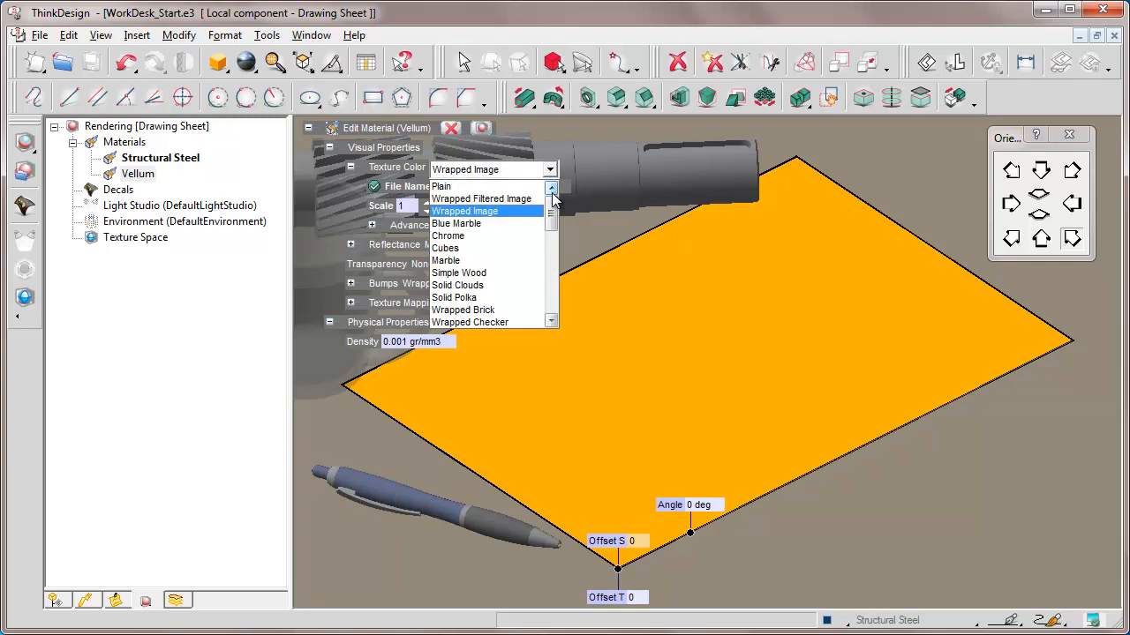
left_click(441, 187)
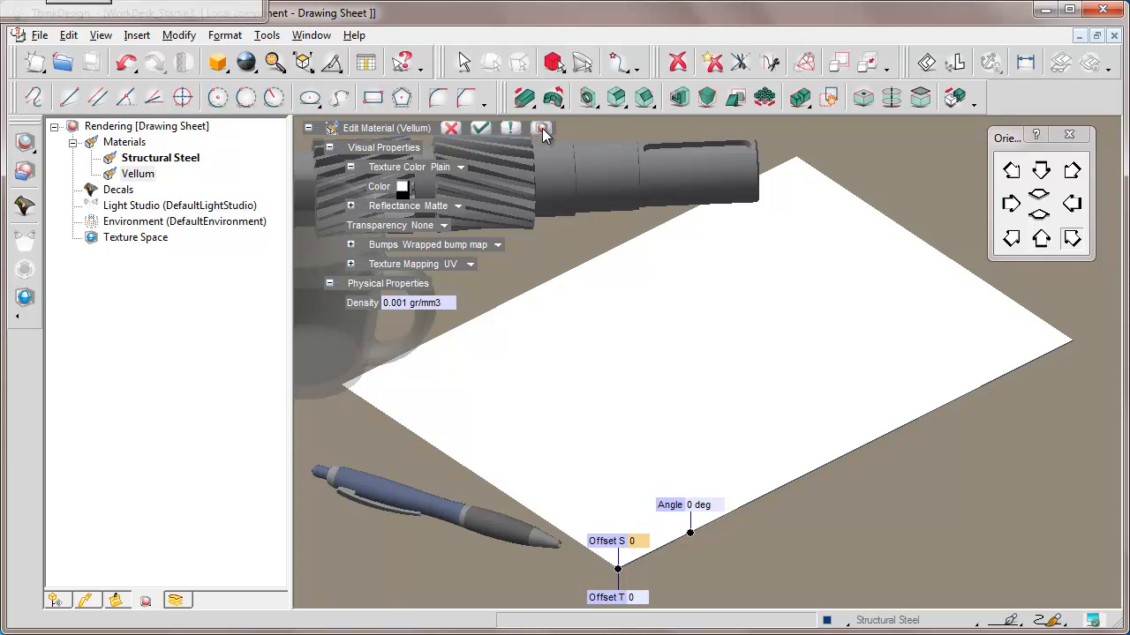
left_click(542, 128)
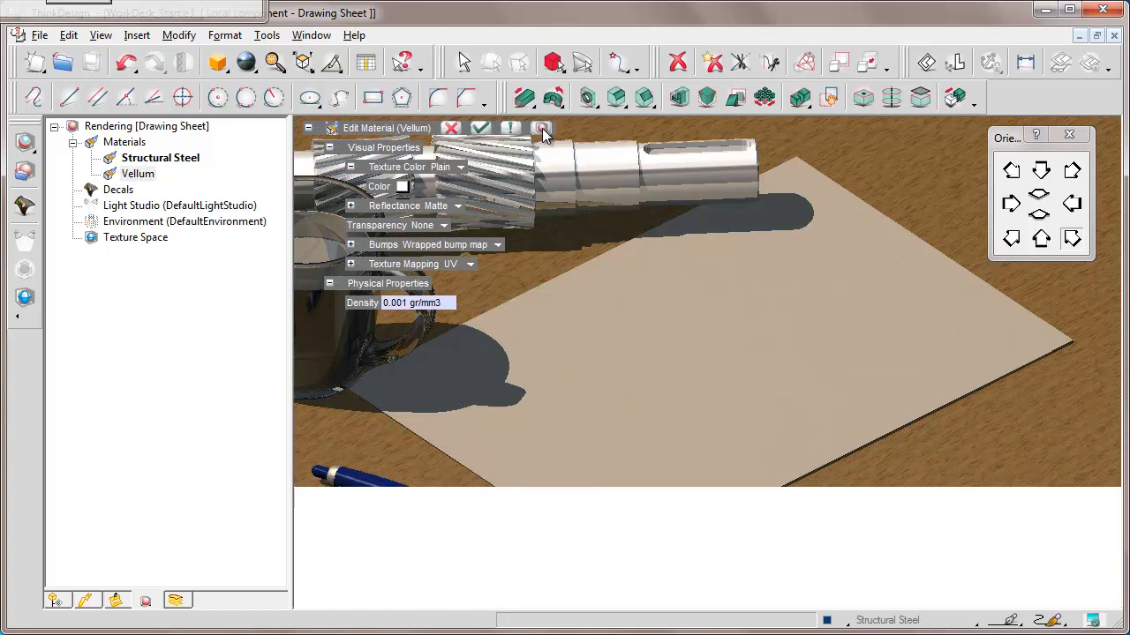
left_click(479, 128)
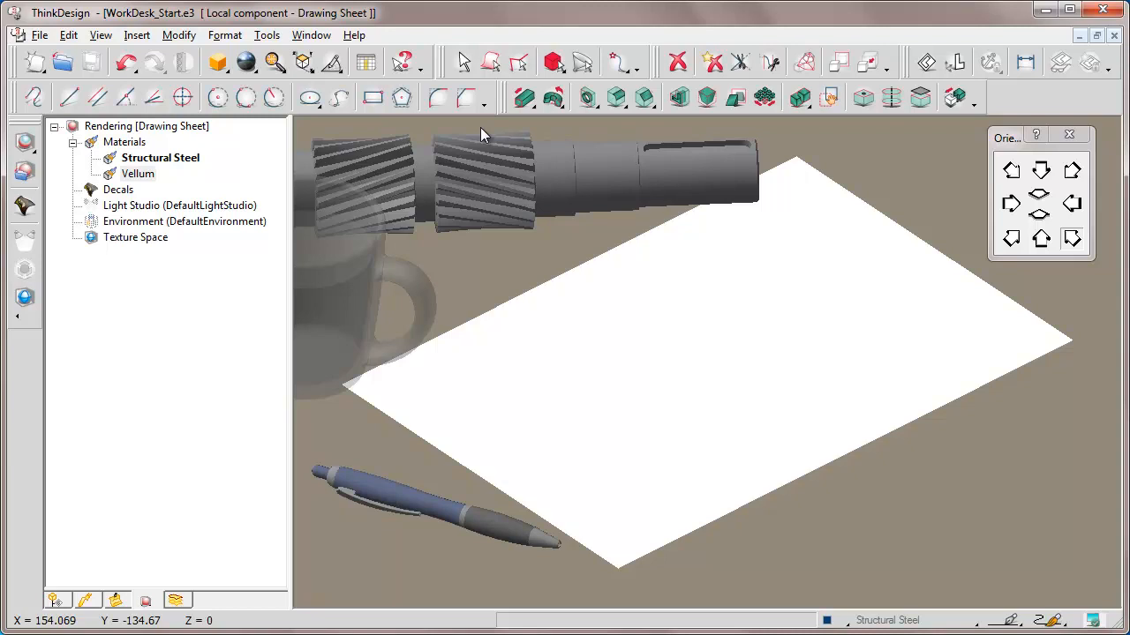
Rename the Vellum material as White Paper.
right_click(138, 176)
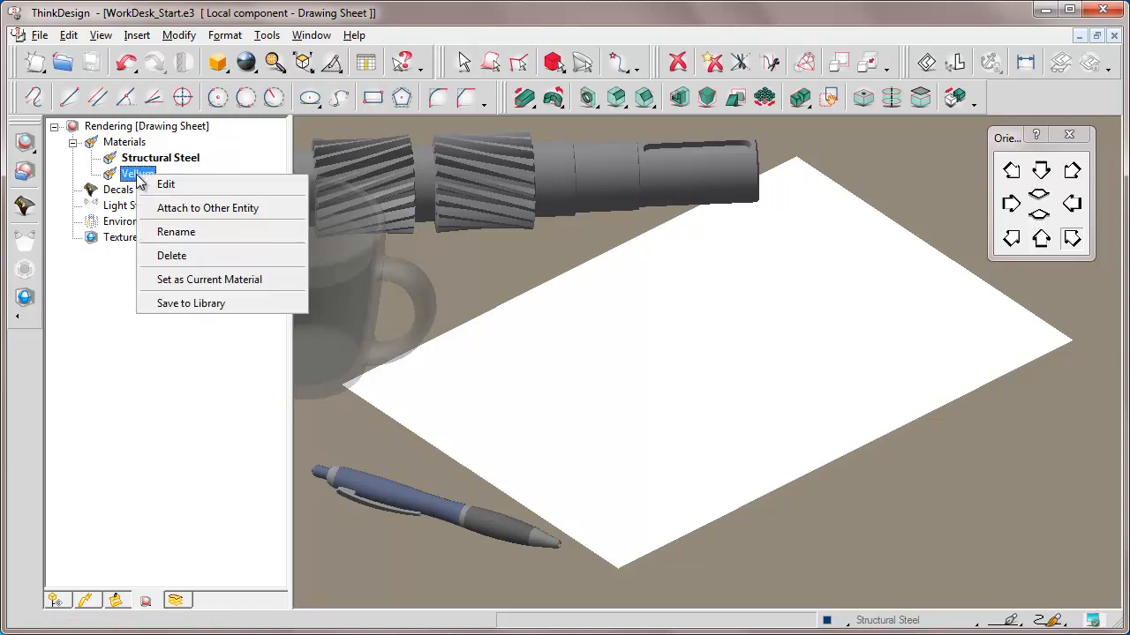
left_click(175, 232)
type("White Paper")
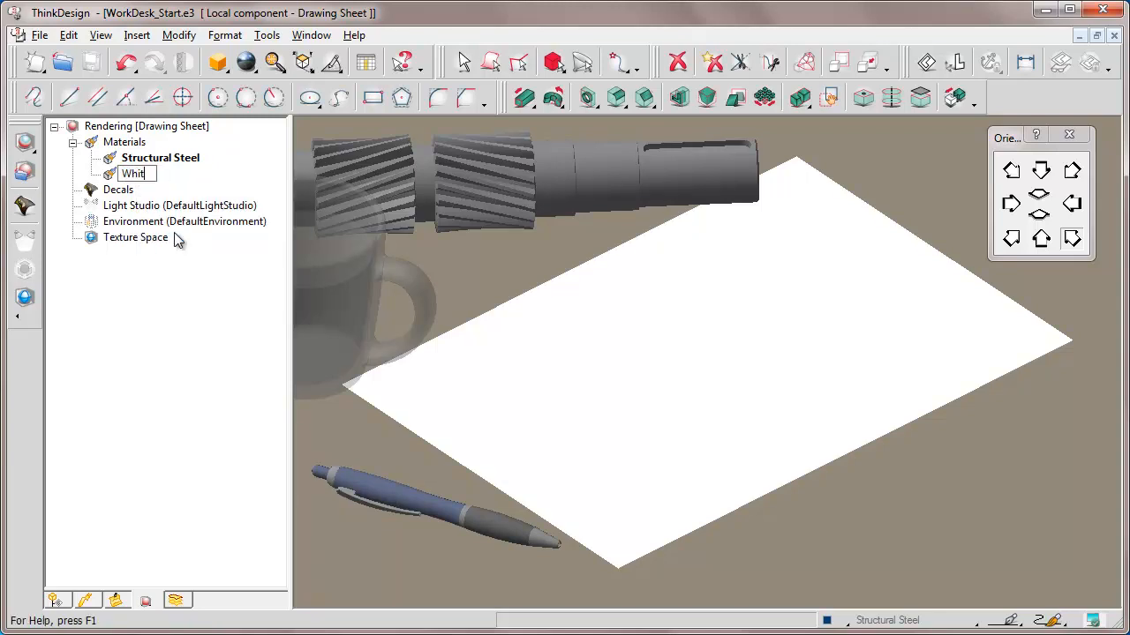
key("Return")
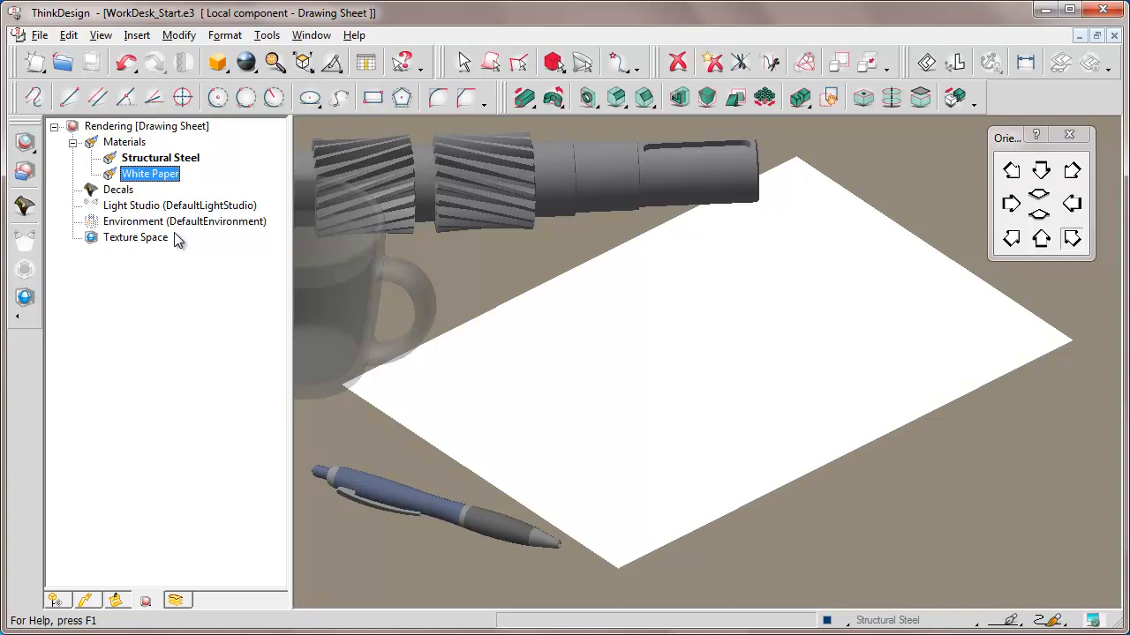
Save the White Paper material to the library's Import folder as White Paper.xml.
right_click(148, 179)
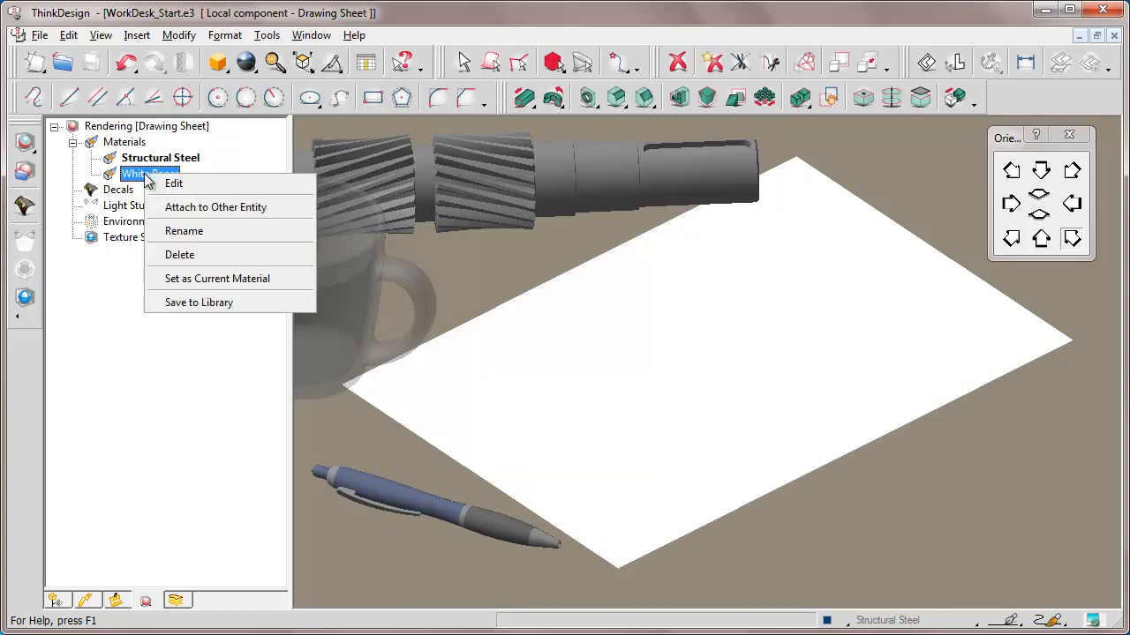
left_click(194, 301)
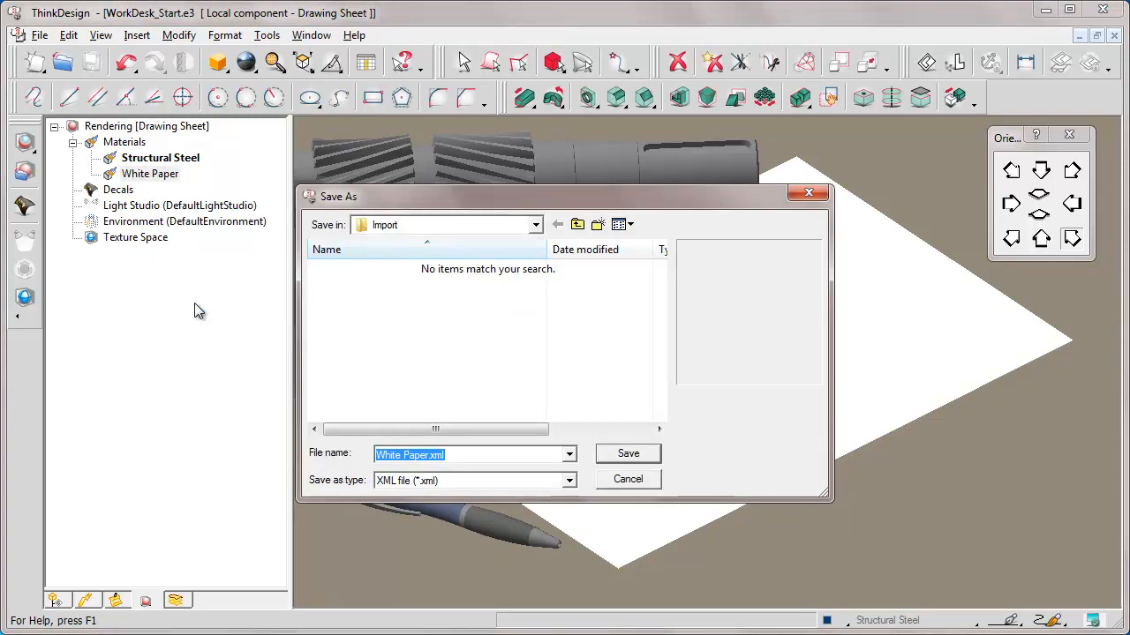
left_click(628, 453)
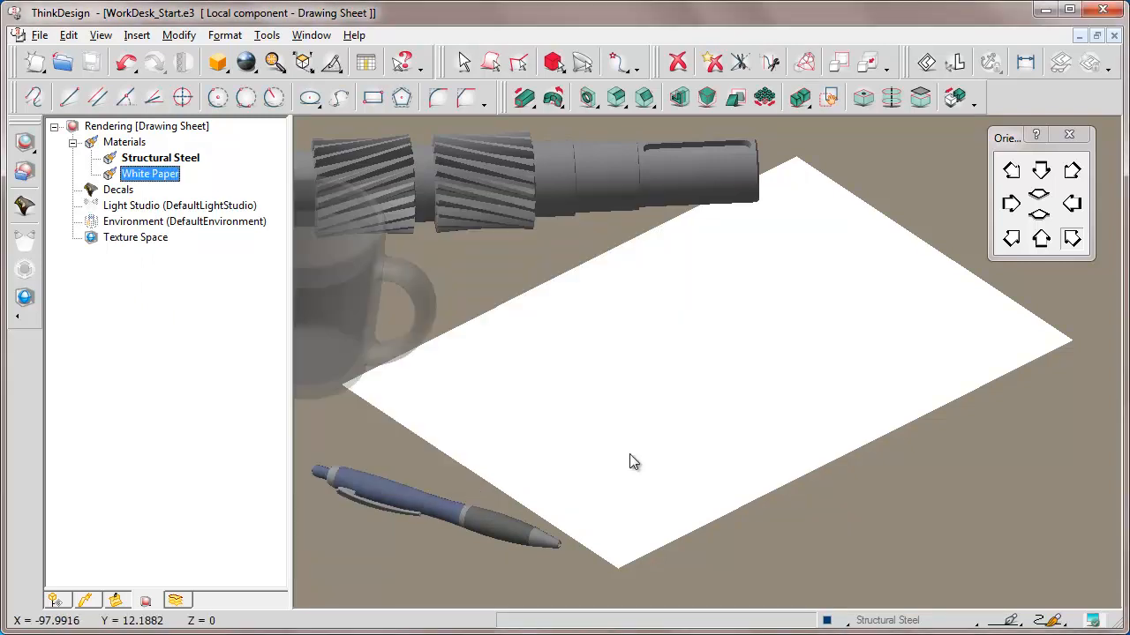
Open the rendering library's UserDefined Import folder in place of the orientation palette and regenerate the White Paper material's thumbnail.
left_click(1069, 134)
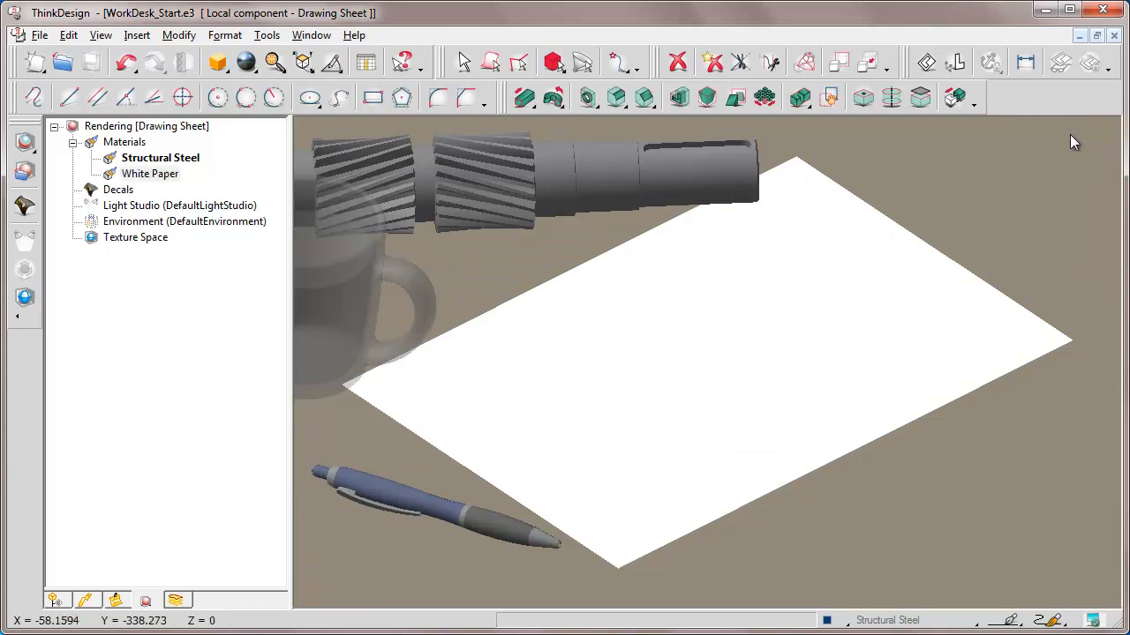
left_click(25, 172)
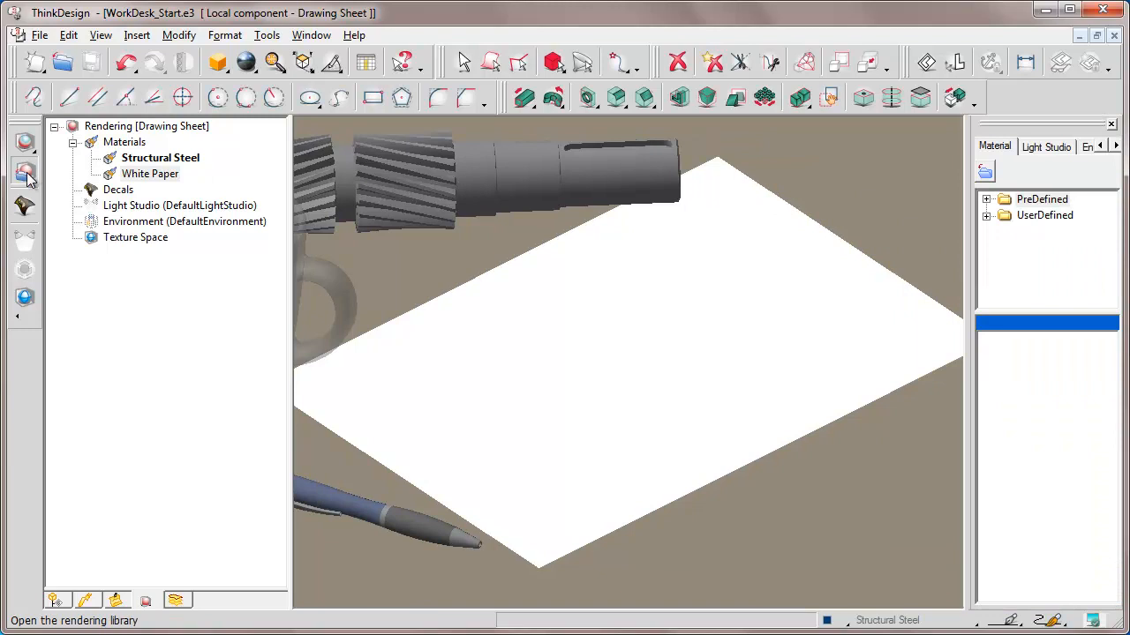
left_click_drag(968, 120, 872, 120)
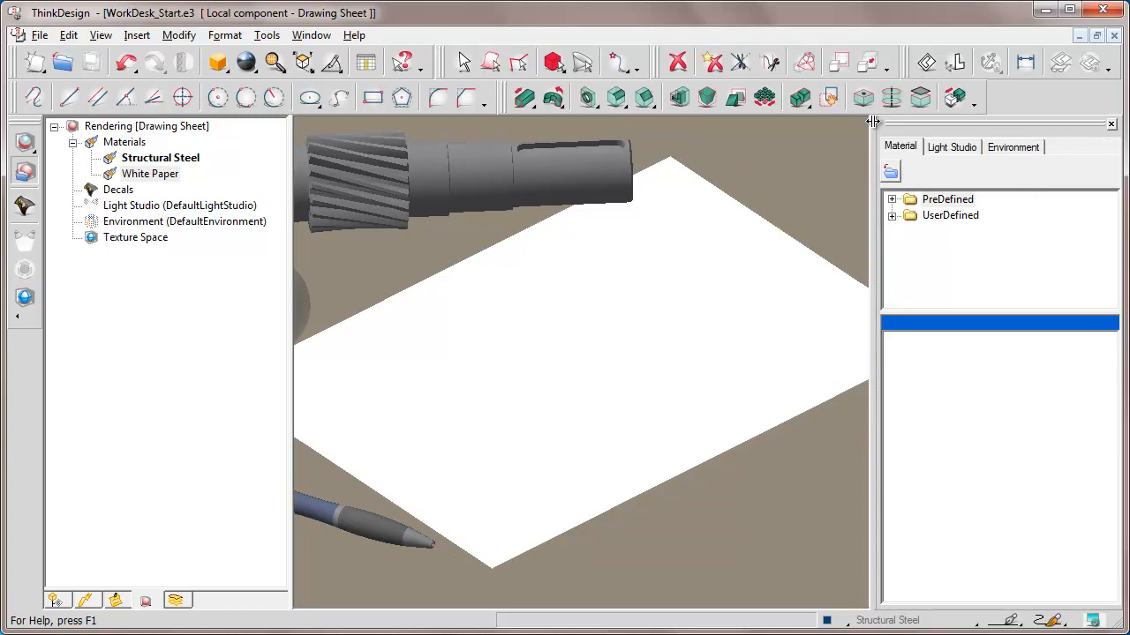
left_click(891, 216)
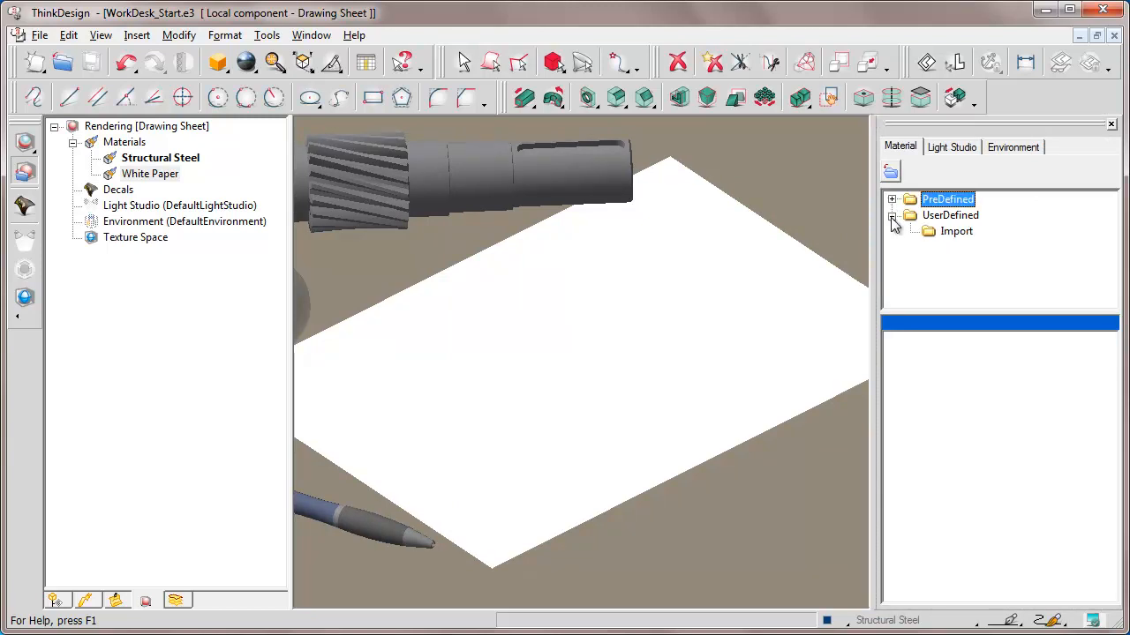
left_click(954, 237)
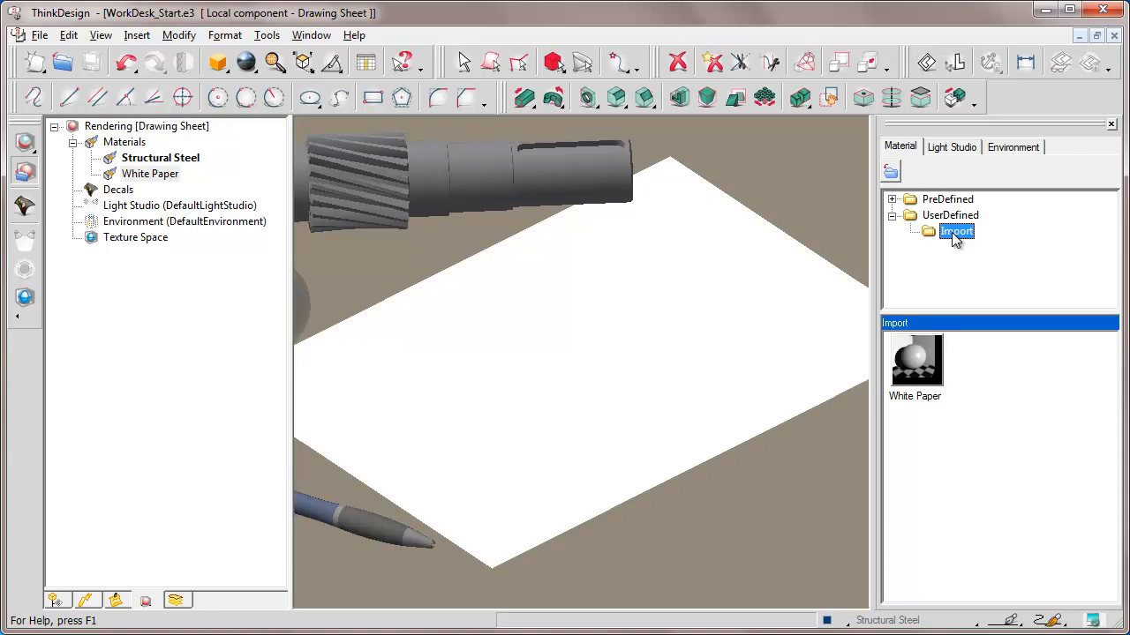
right_click(917, 360)
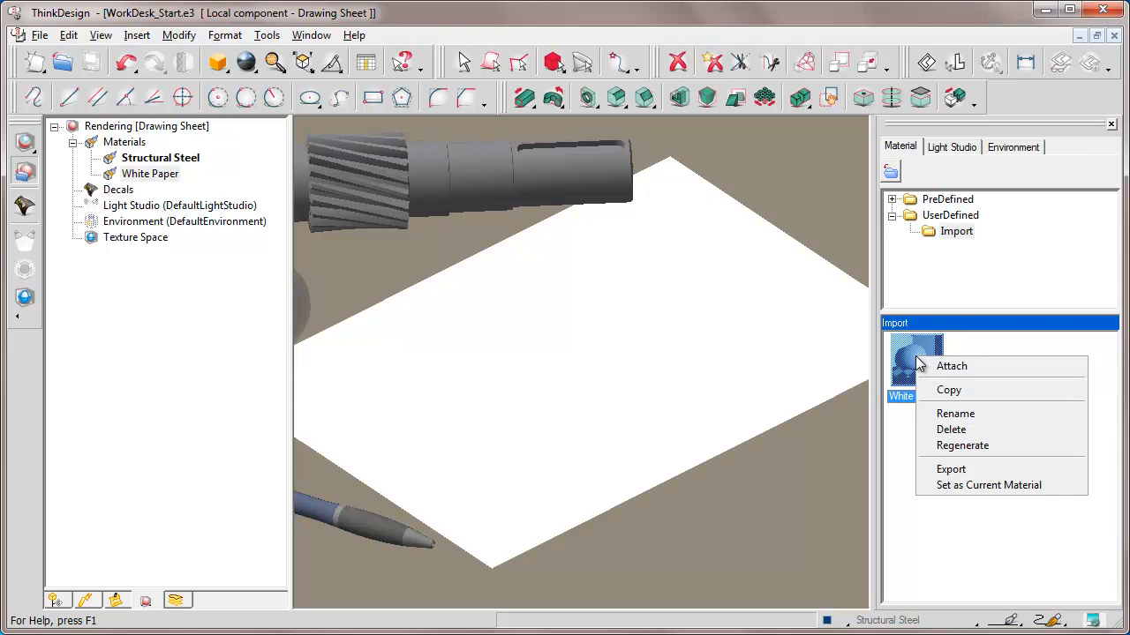
left_click(961, 448)
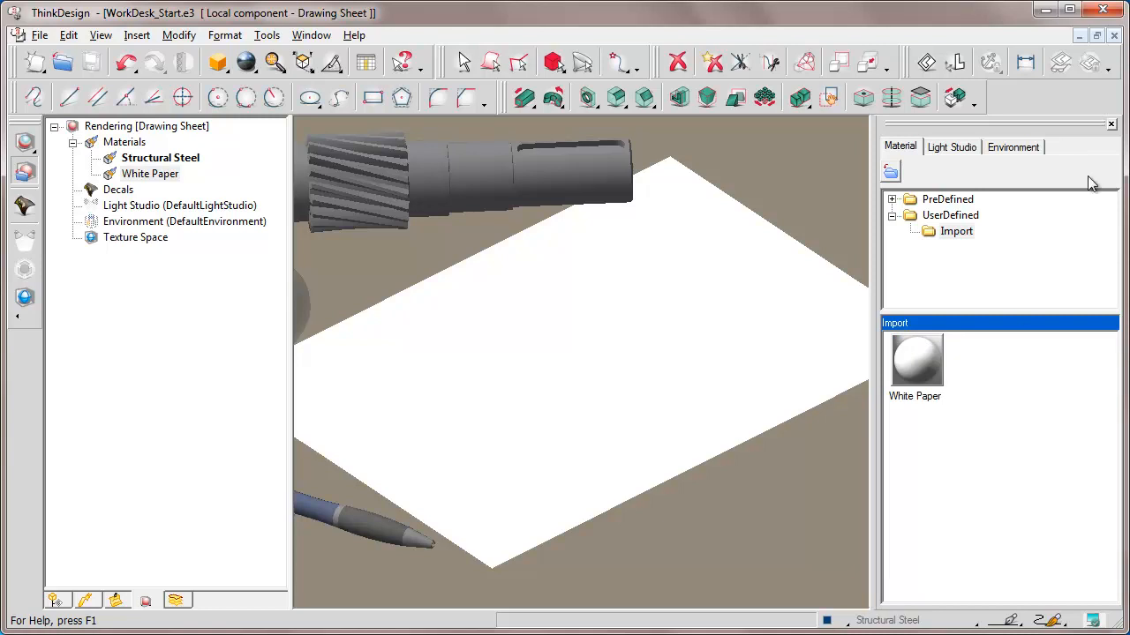
Close the rendering library and make the Table the current component.
left_click(1111, 125)
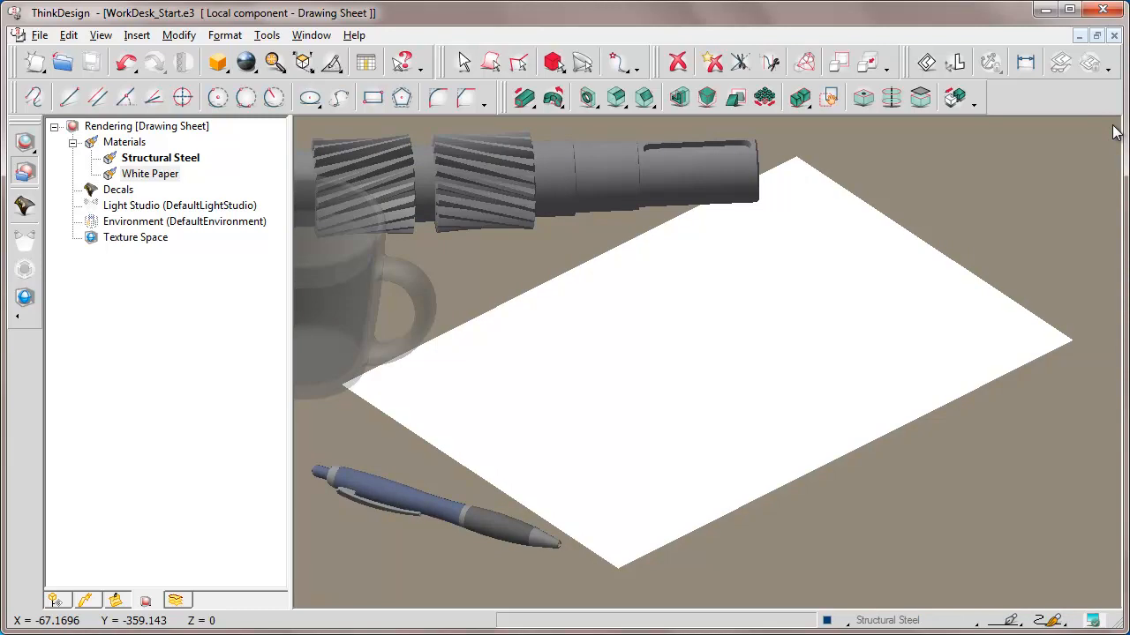
left_click(55, 601)
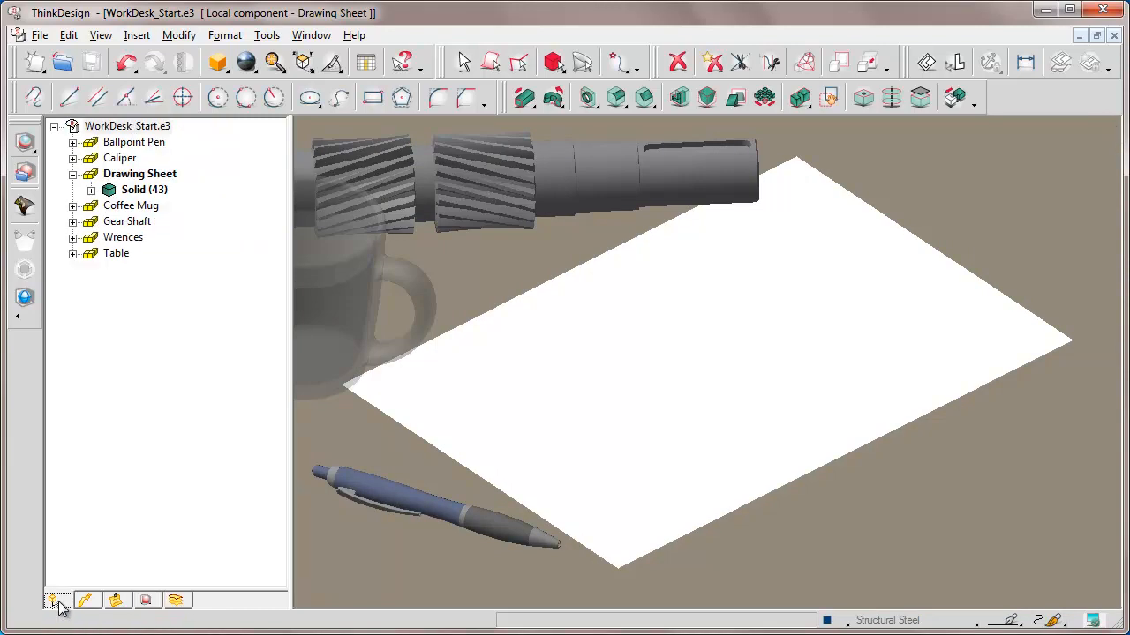
left_click(73, 175)
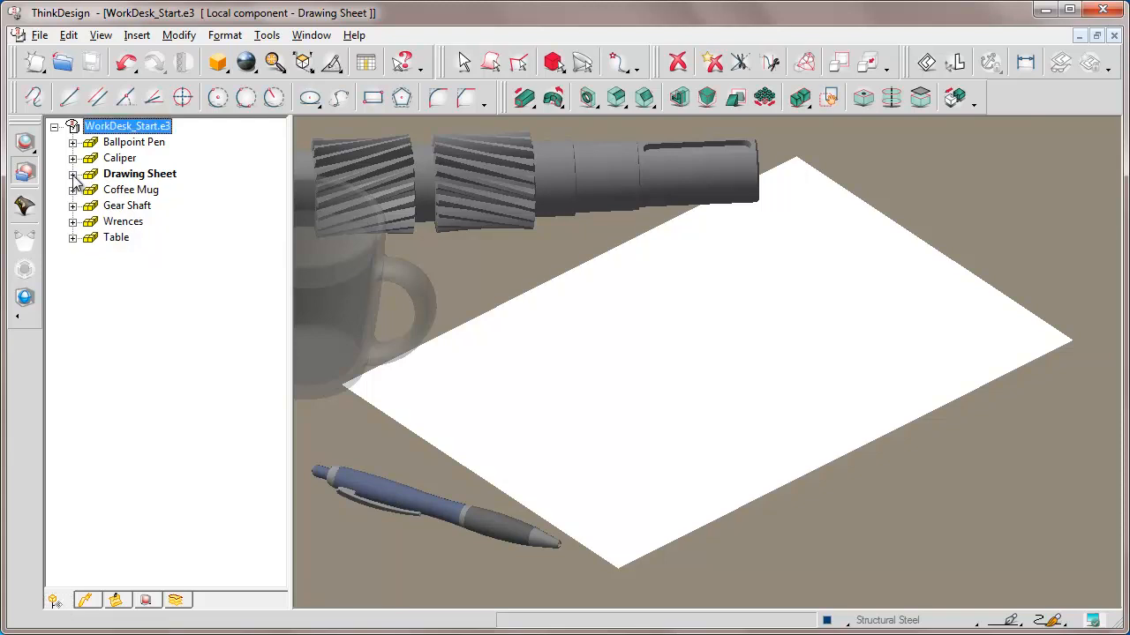
right_click(105, 240)
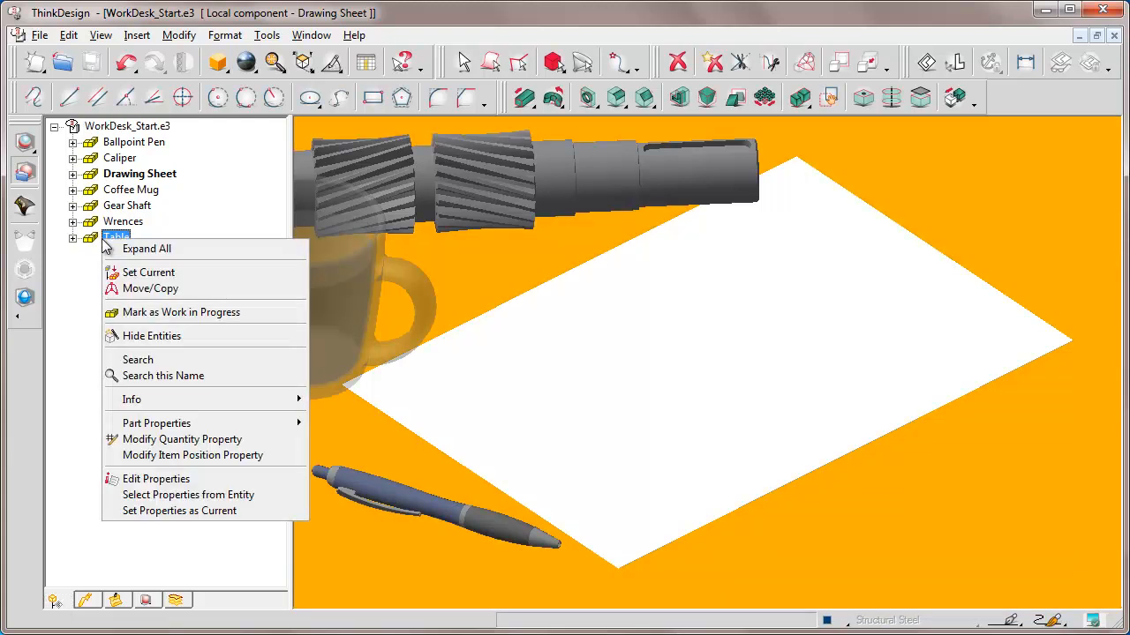
left_click(143, 273)
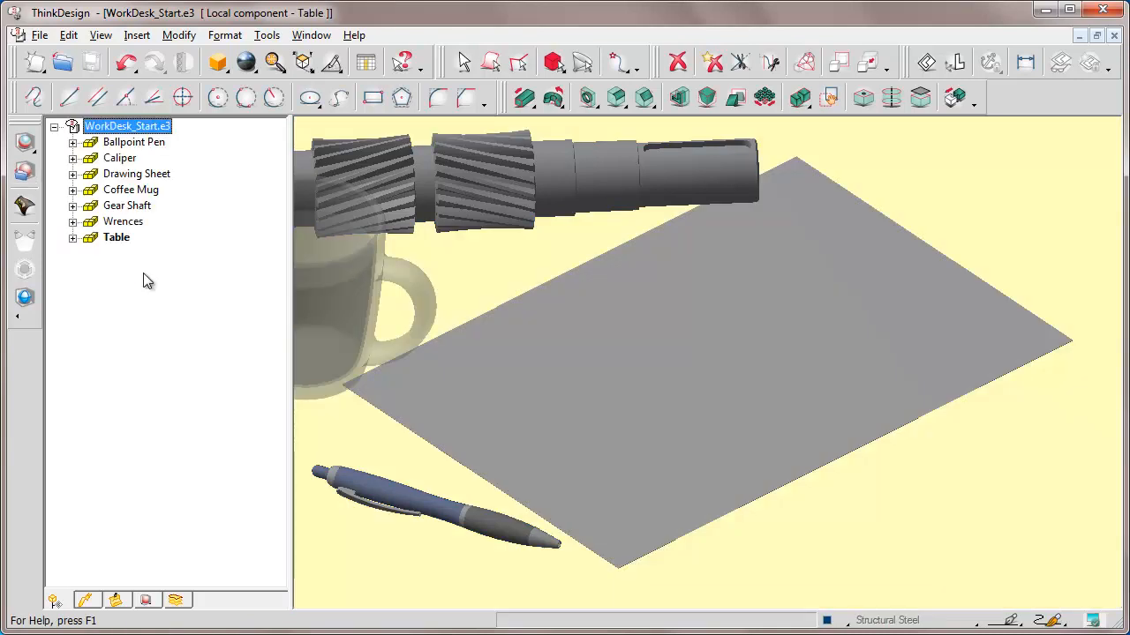
Set the Birch texture scale of the table's Varnished oak material to 0.015 and accept the edit.
left_click(275, 64)
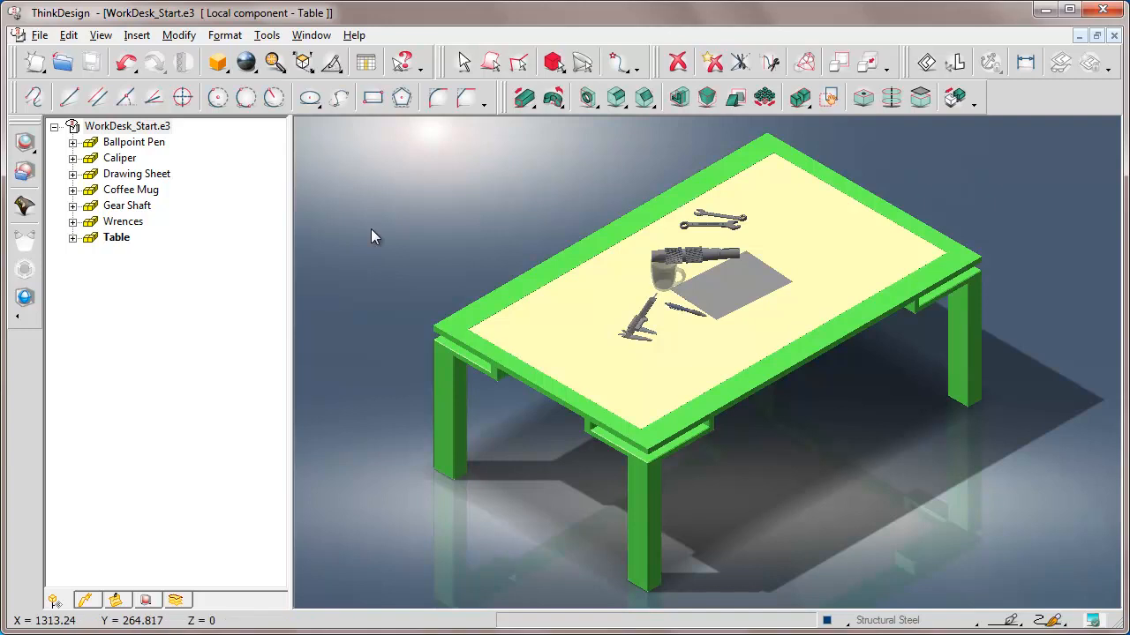
left_click(390, 263)
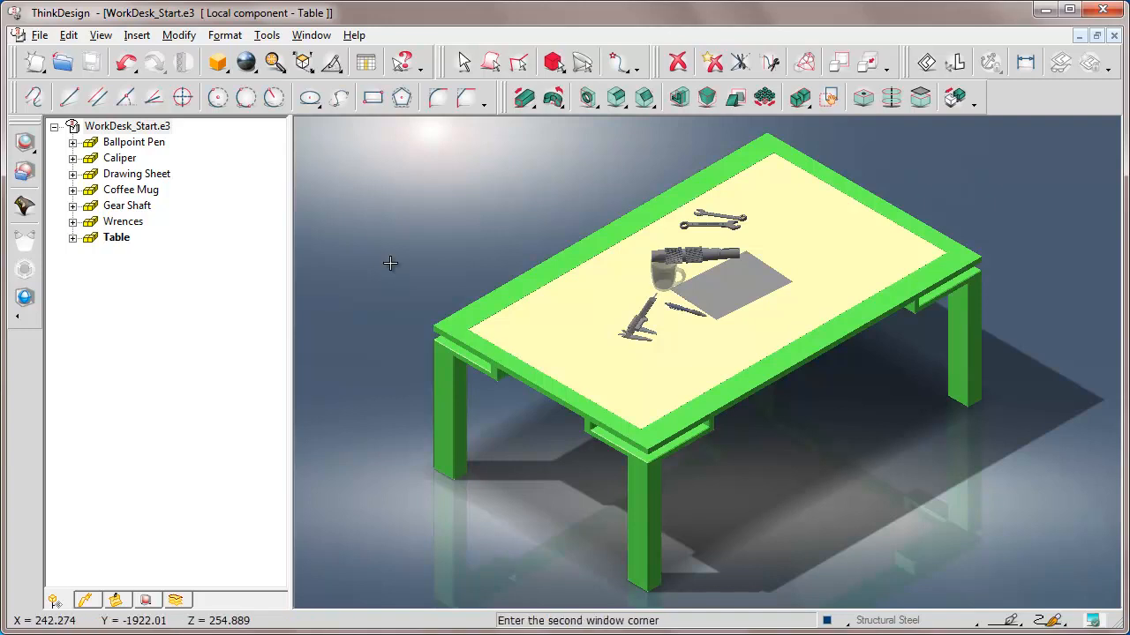
left_click(548, 420)
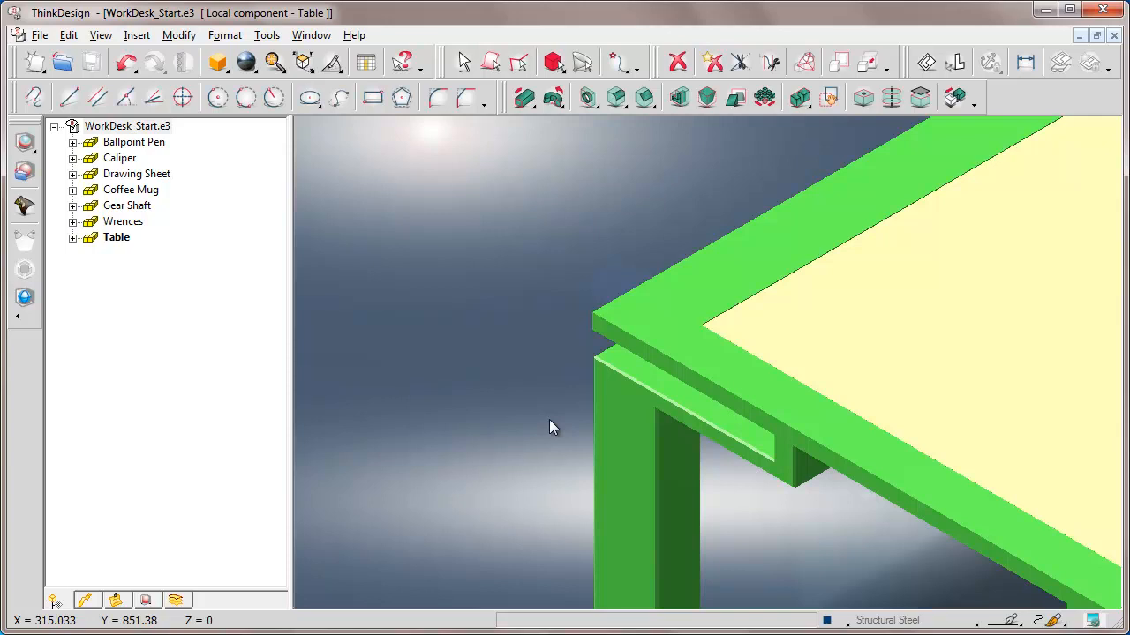
left_click(145, 600)
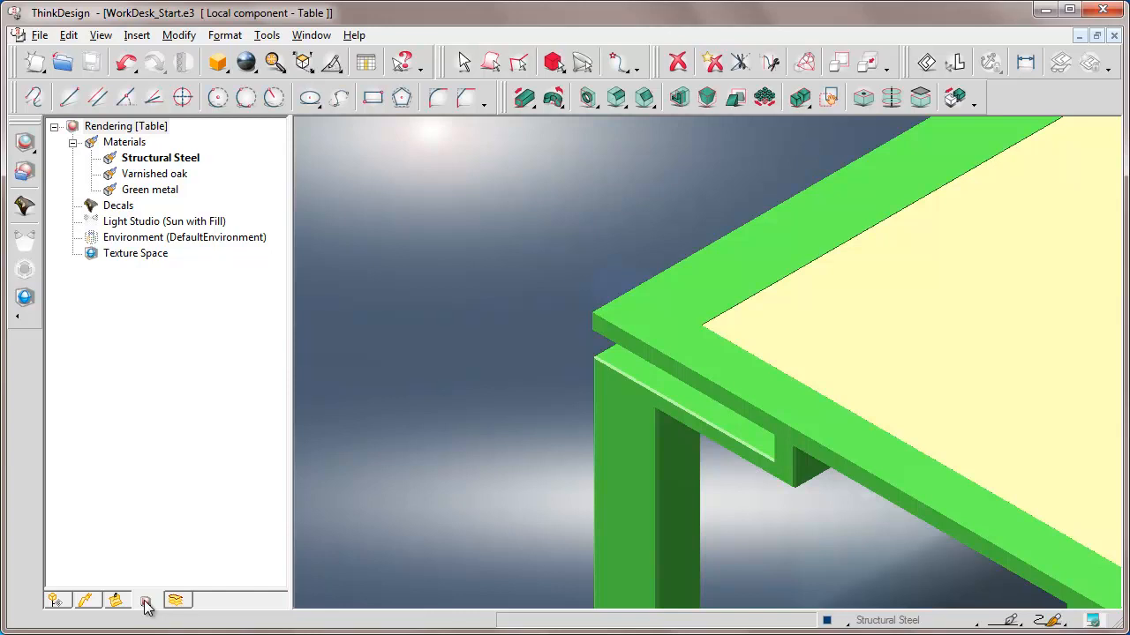
right_click(146, 175)
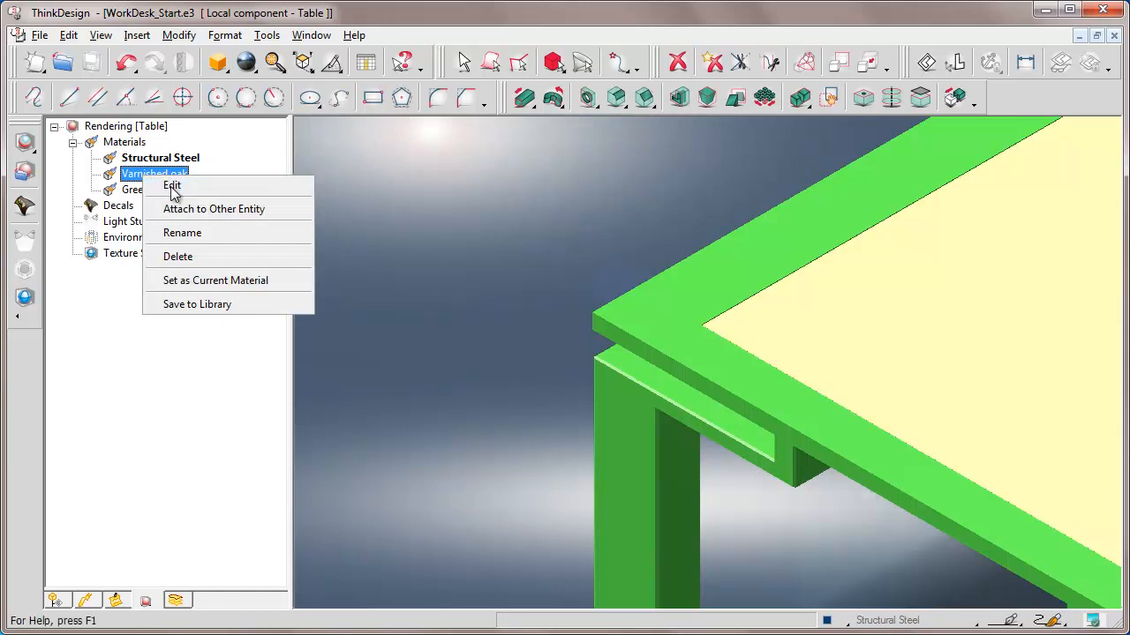
left_click(171, 188)
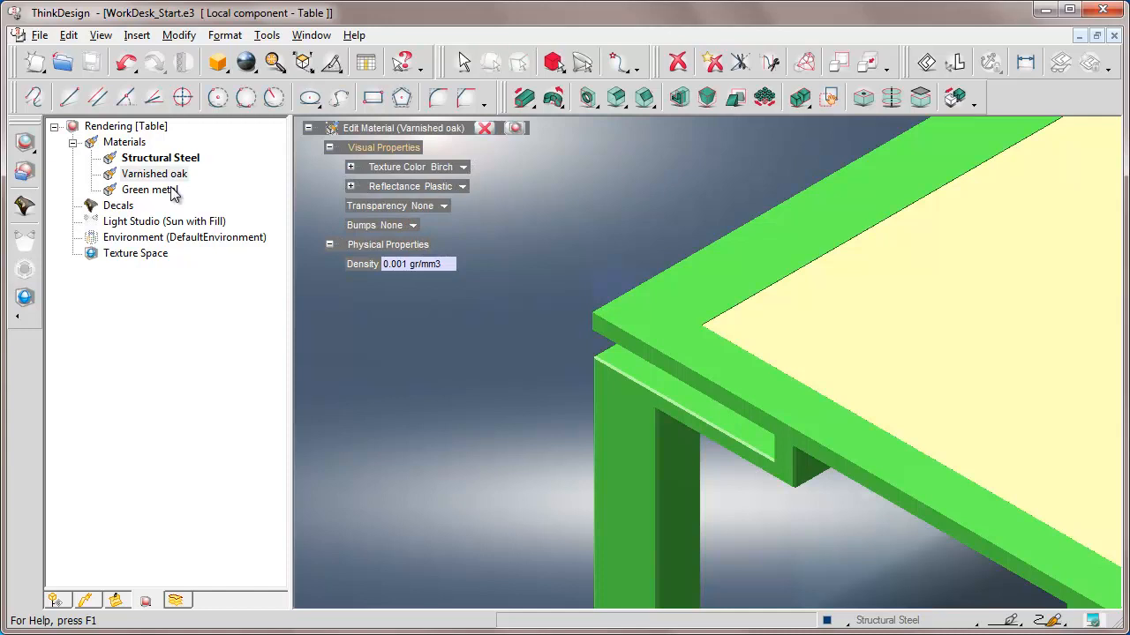
left_click(350, 167)
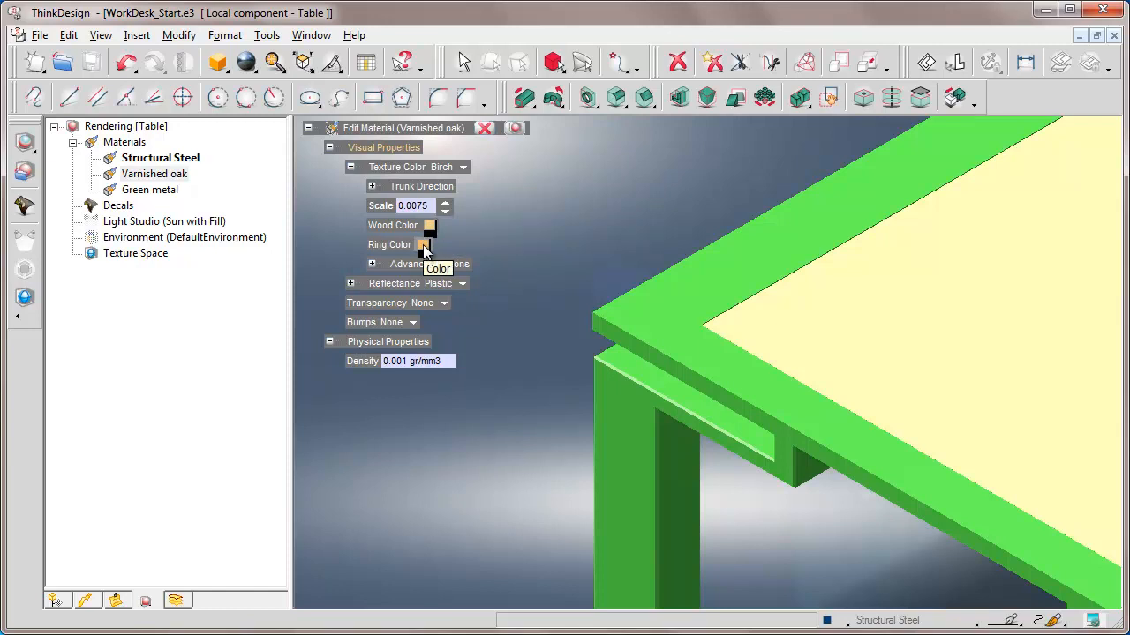
left_click(430, 207)
type("15")
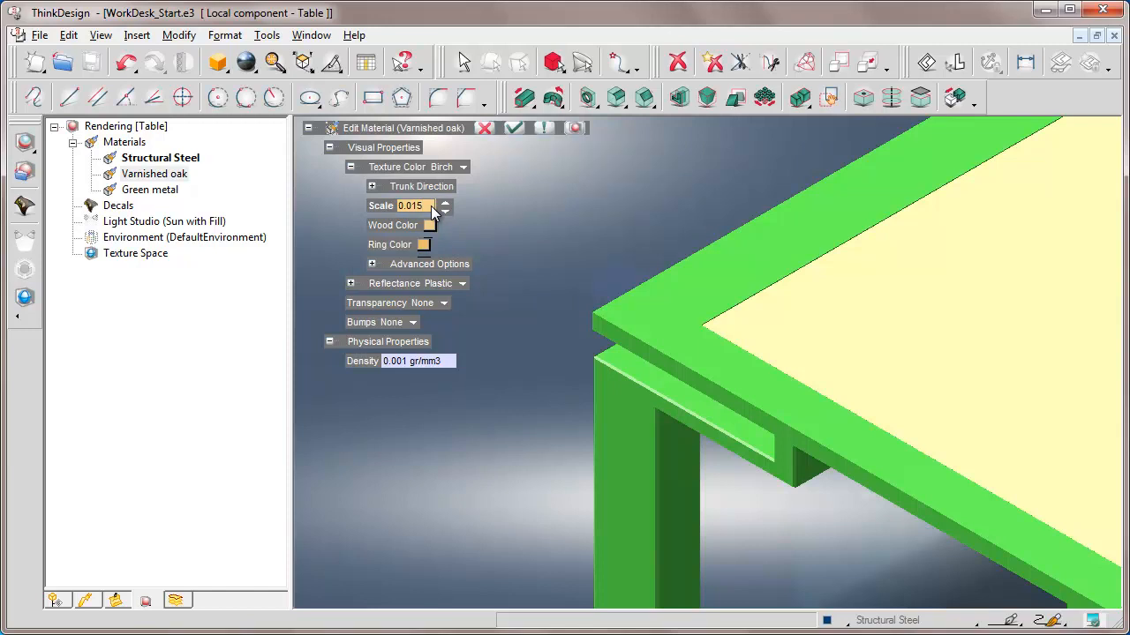
left_click(514, 127)
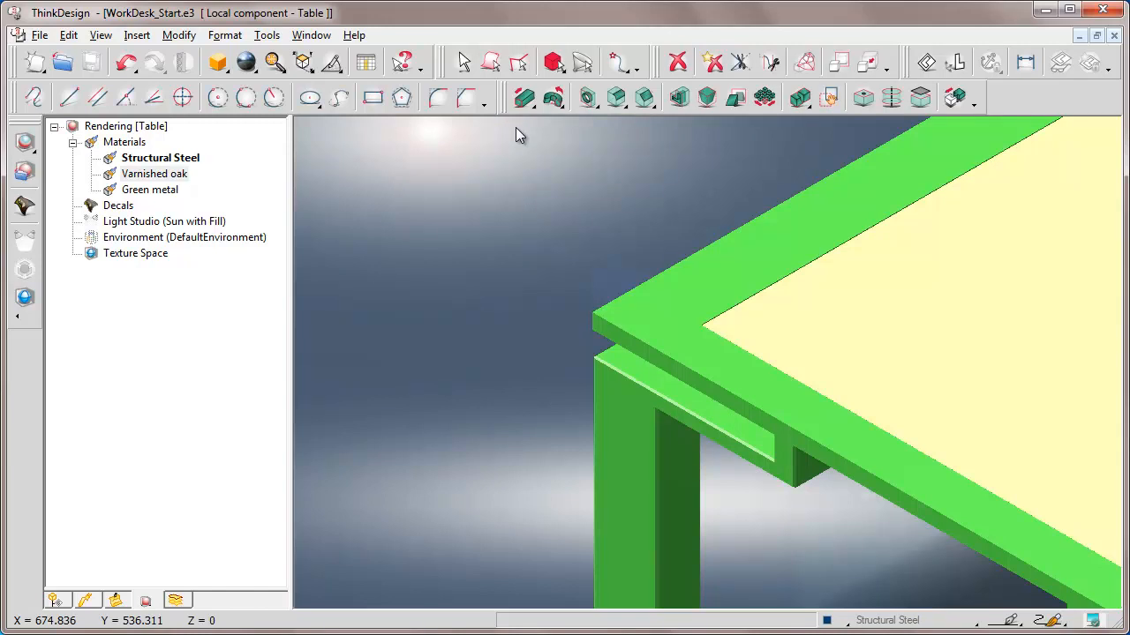
Set the table's Green metal material to dark green, RGB 24, 140, 4, and accept it after a rendered preview.
right_click(143, 191)
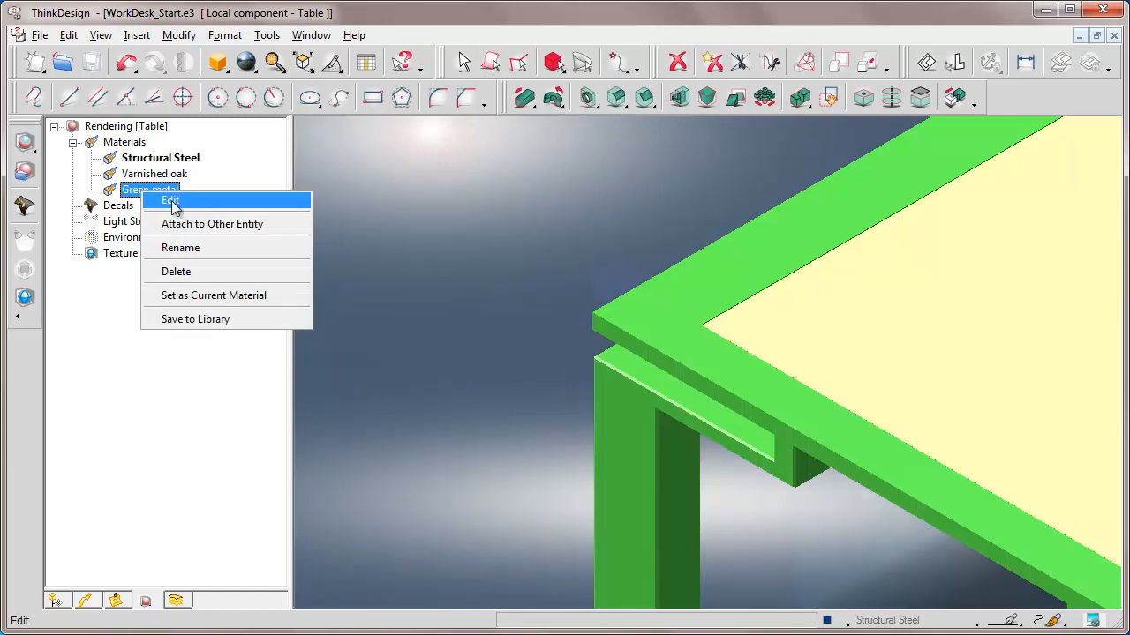
left_click(170, 200)
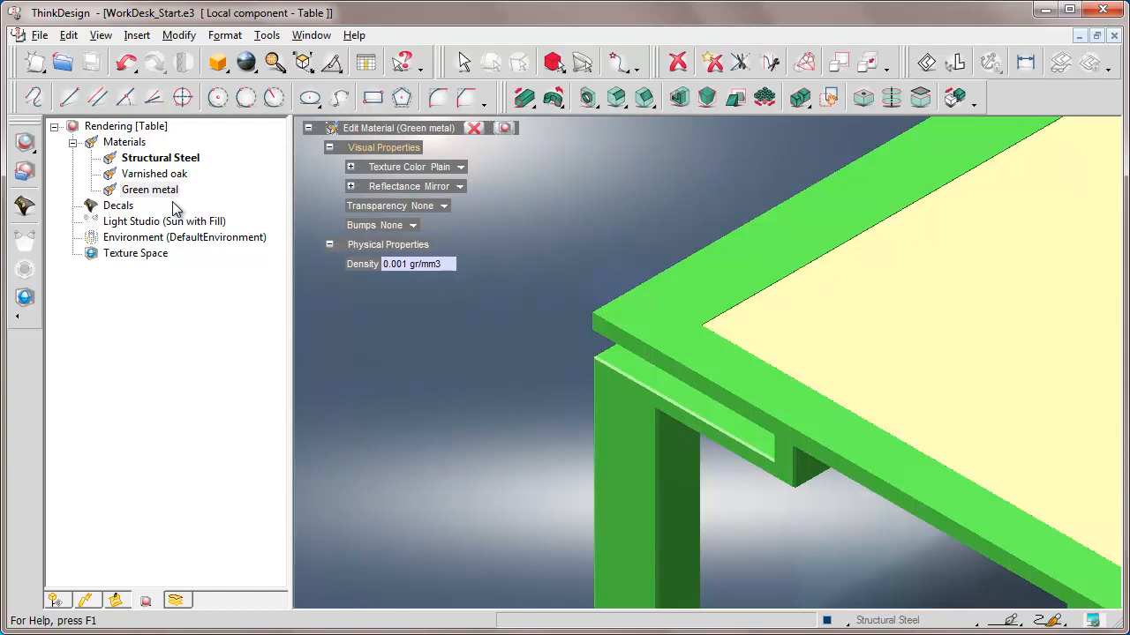
left_click(350, 168)
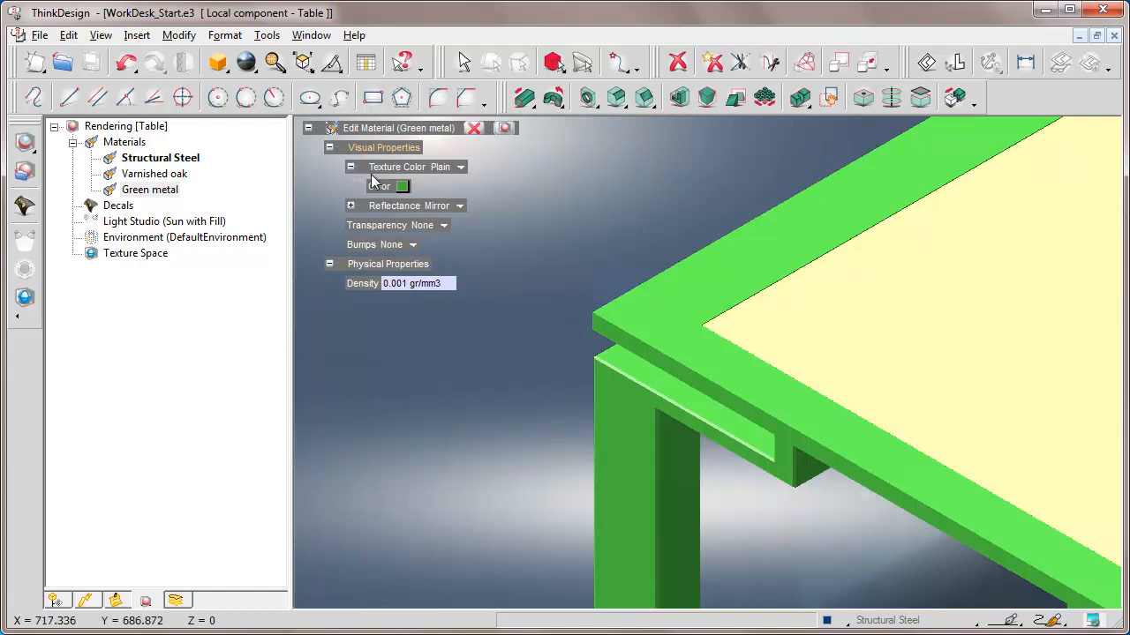
left_click(402, 187)
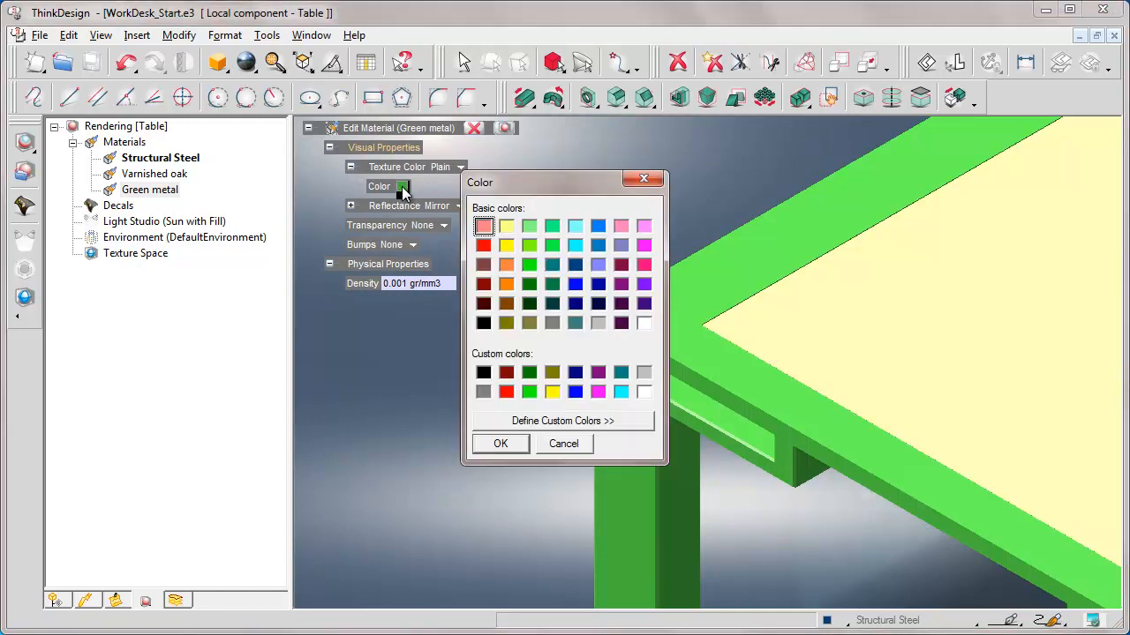
left_click(558, 423)
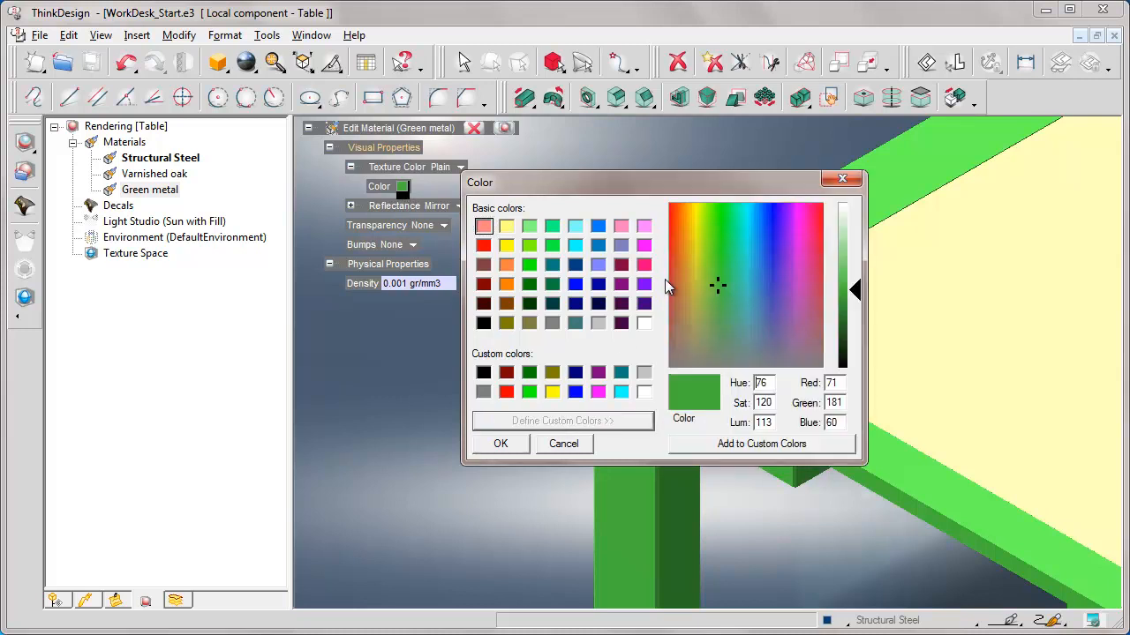
left_click(716, 213)
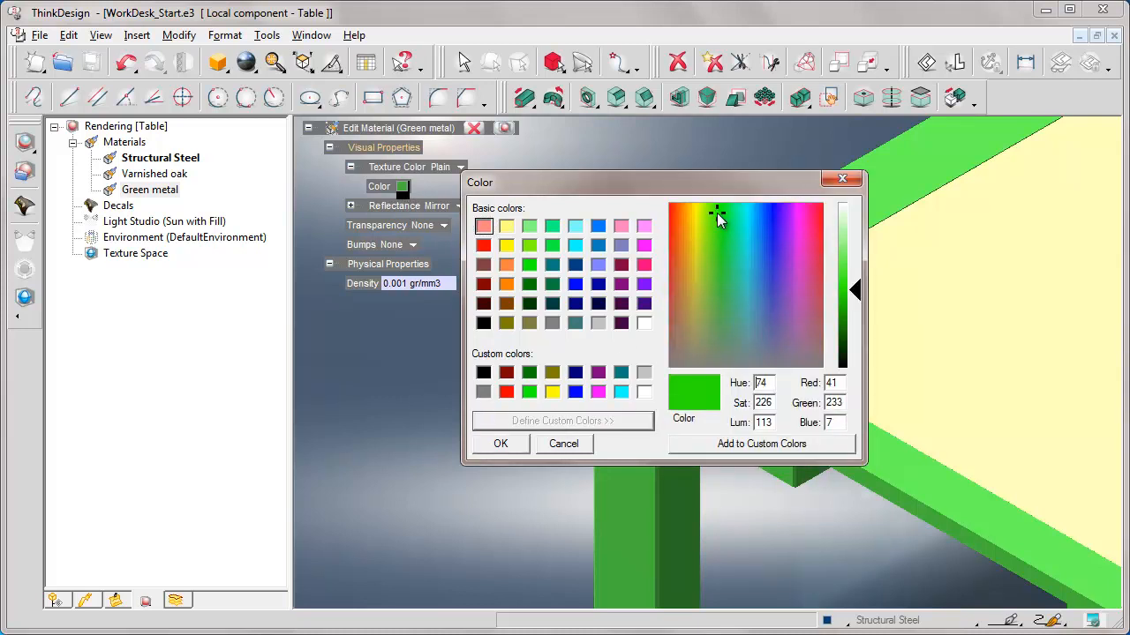
left_click_drag(857, 290, 857, 325)
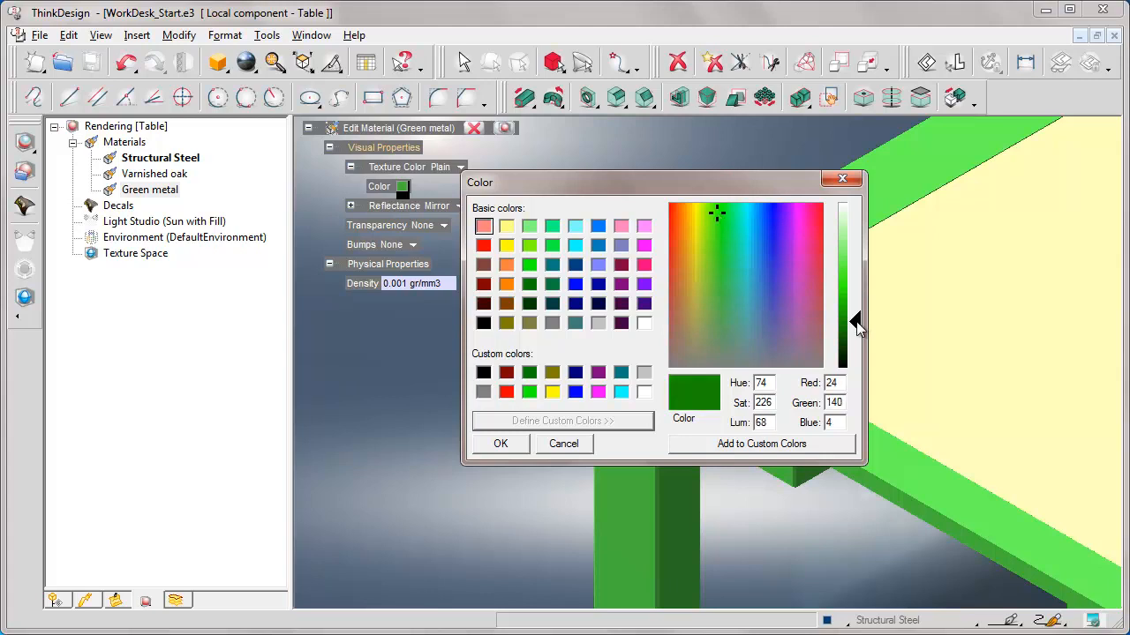
left_click(500, 444)
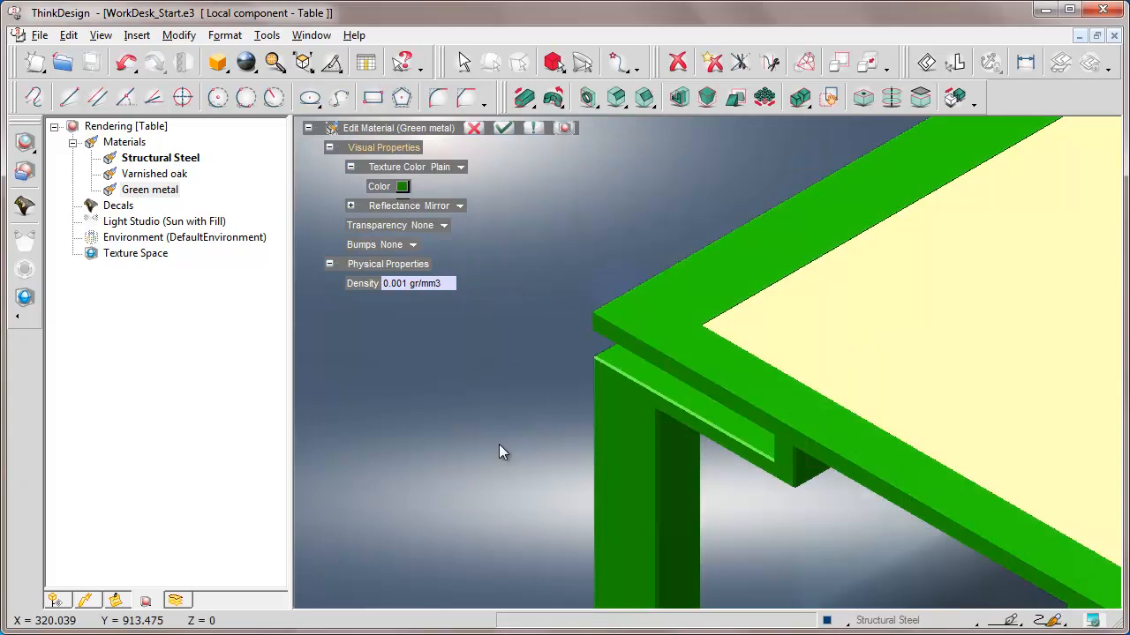
left_click(565, 128)
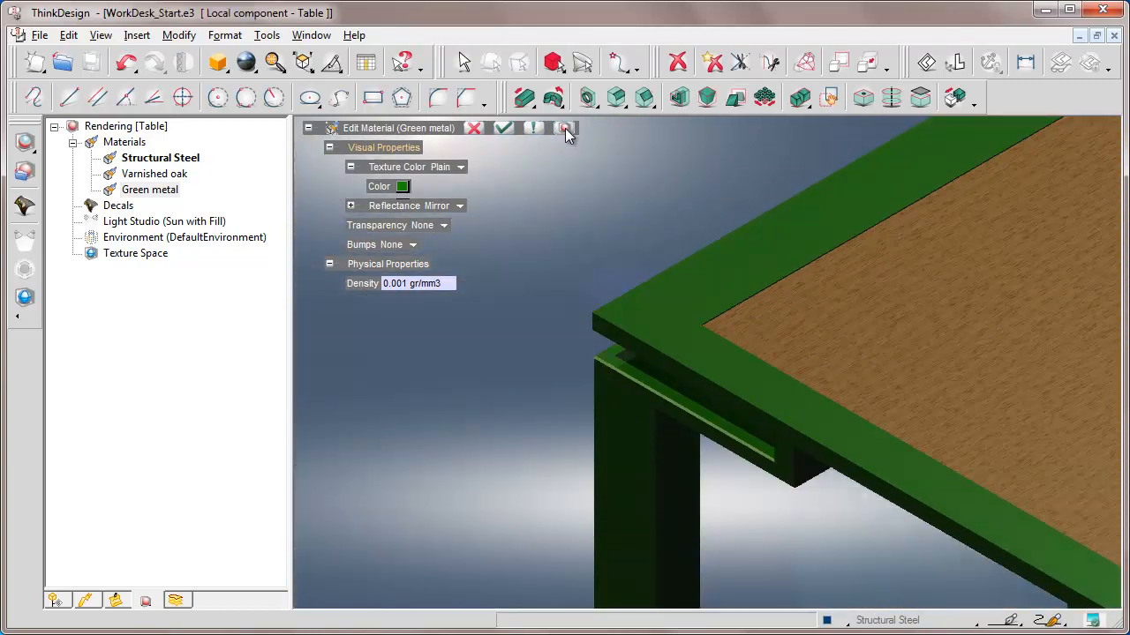
left_click(503, 128)
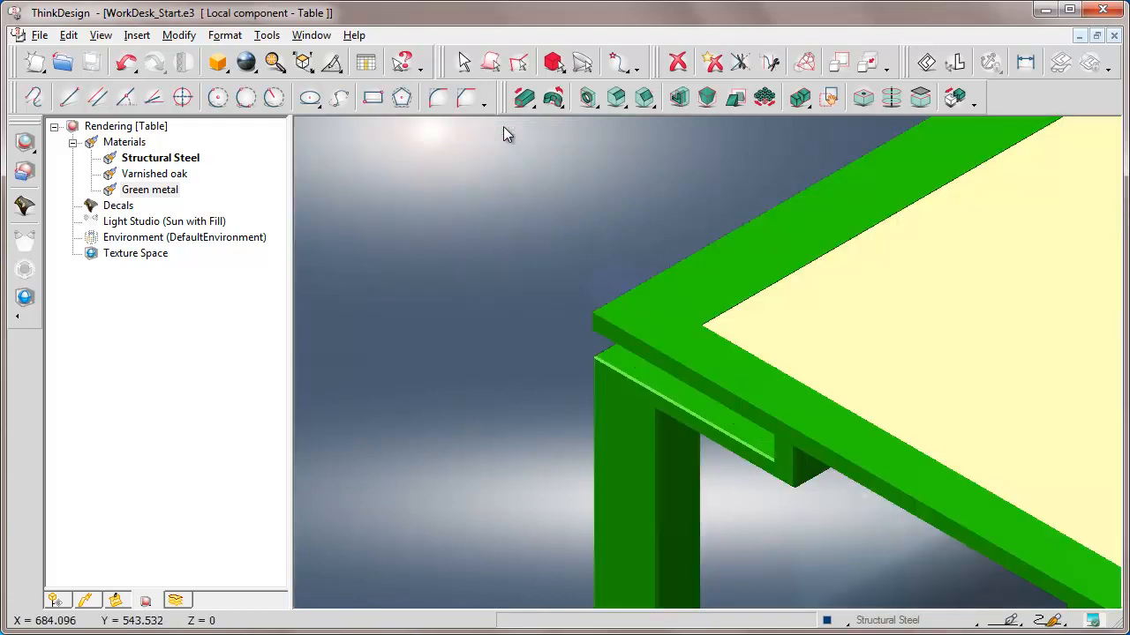
Rename the Green metal material as Green RAL 6002 and show the ray-traced rendering of the table.
right_click(143, 192)
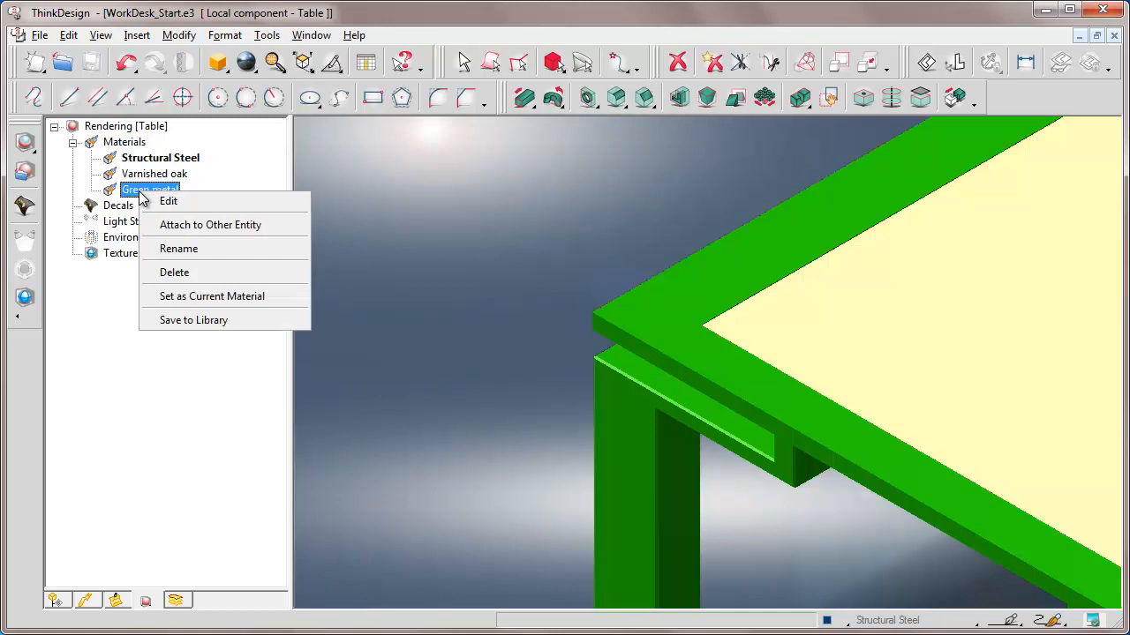
left_click(181, 251)
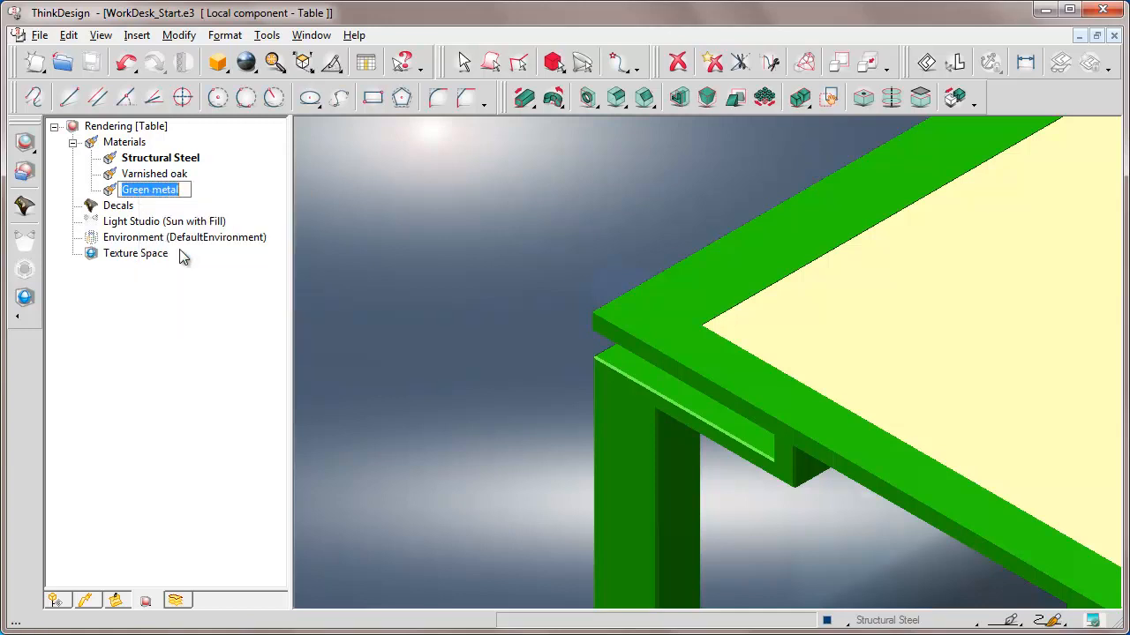
key("BackSpace")
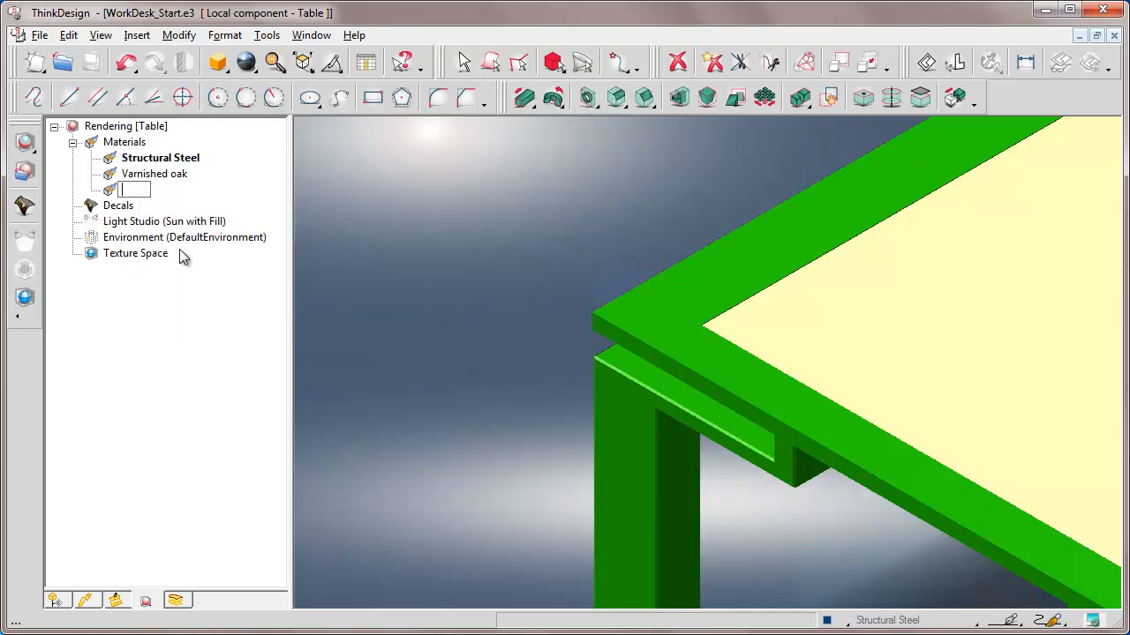
type("Green RAL 6002")
key("Return")
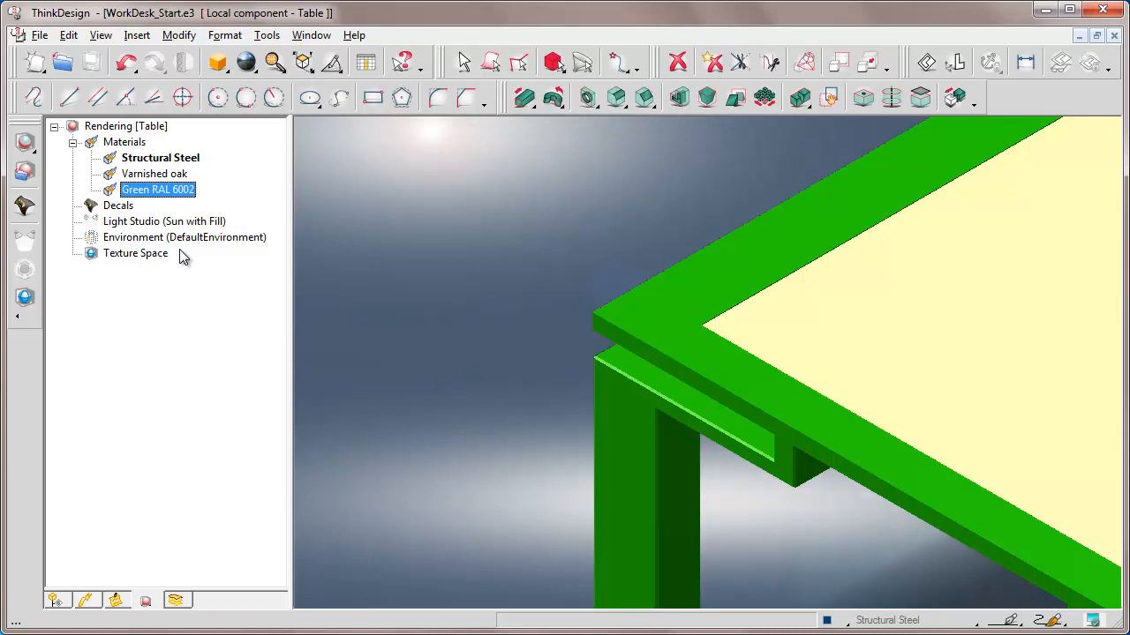
left_click(24, 142)
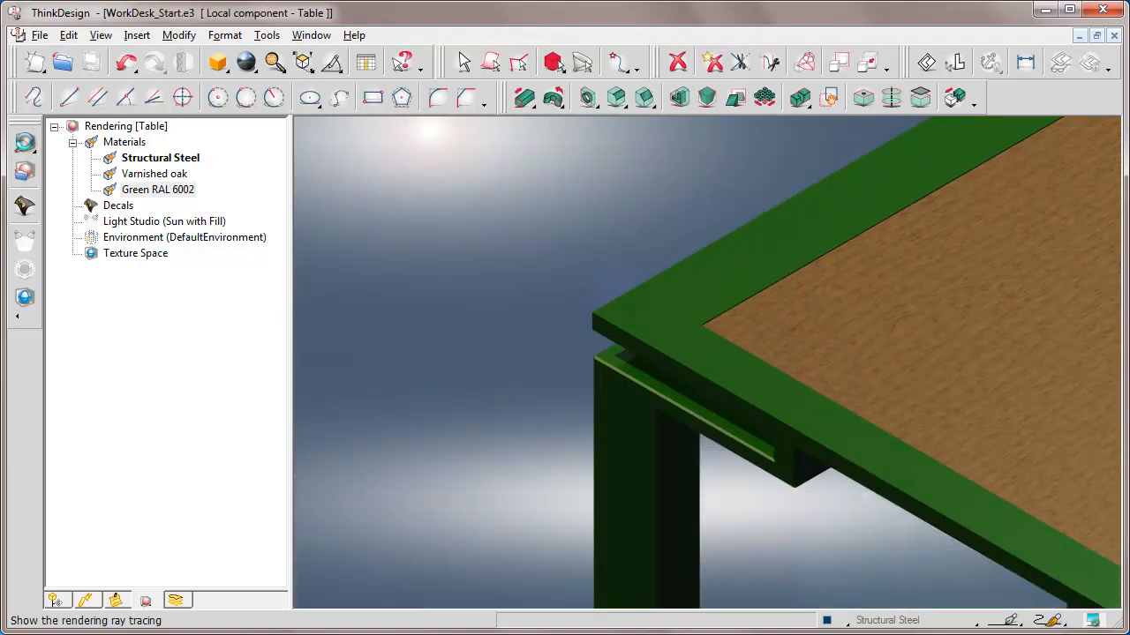
Make the Coffee Mug the current component and zoom the view to it.
left_click(54, 600)
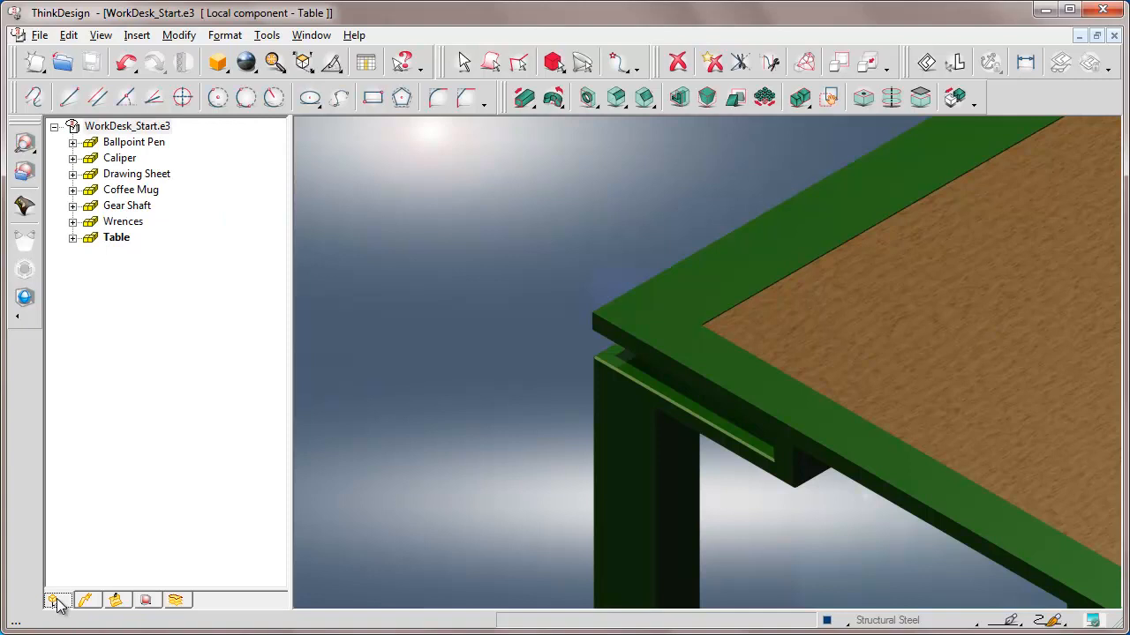
right_click(124, 193)
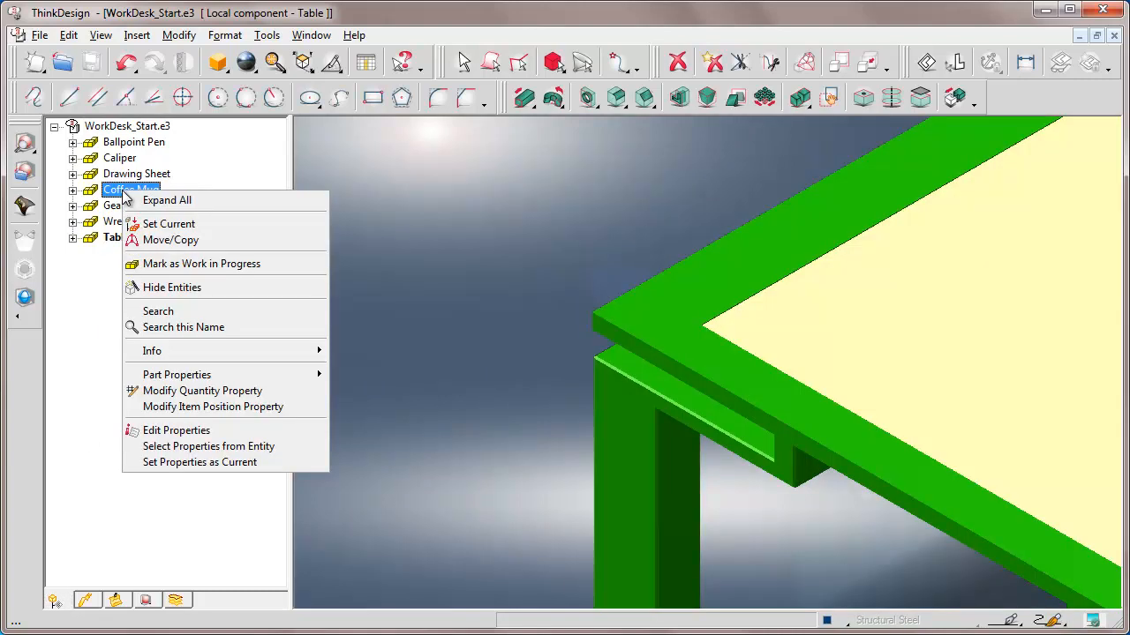
left_click(164, 224)
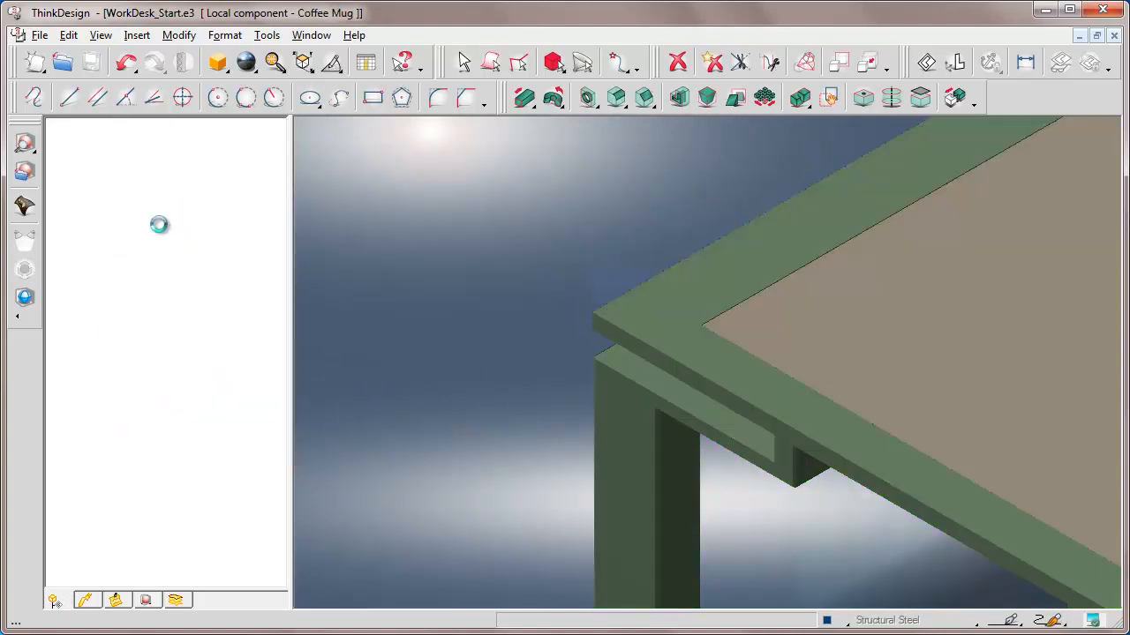
left_click(274, 63)
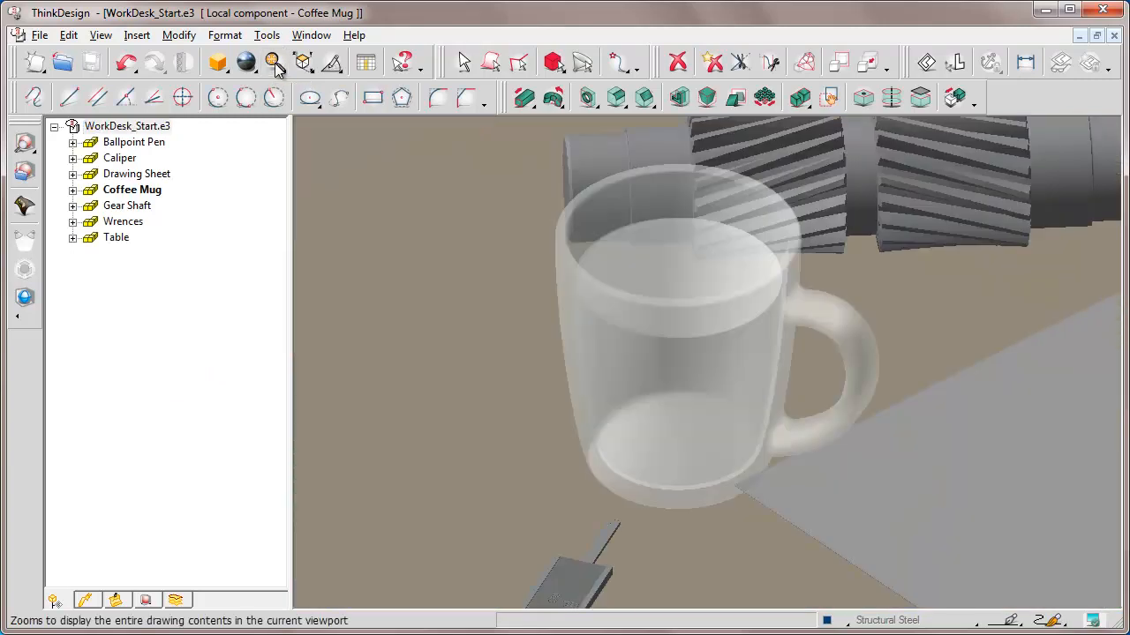
Set the refraction of the mug's Clear glass material to 2.5 and accept it after a rendered preview.
left_click(146, 600)
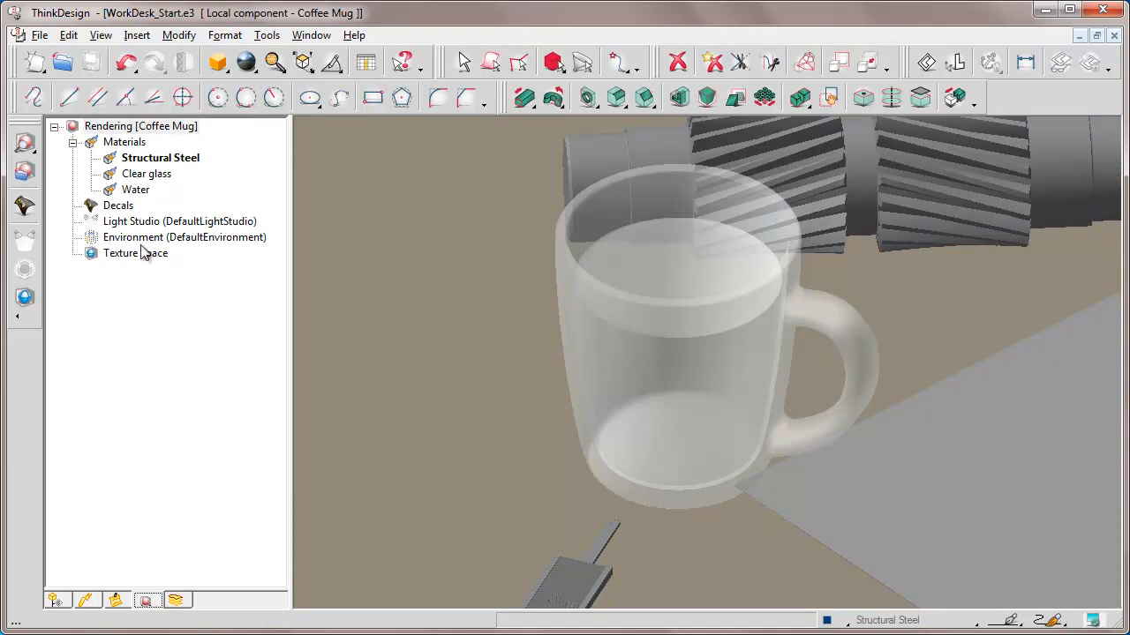
right_click(143, 177)
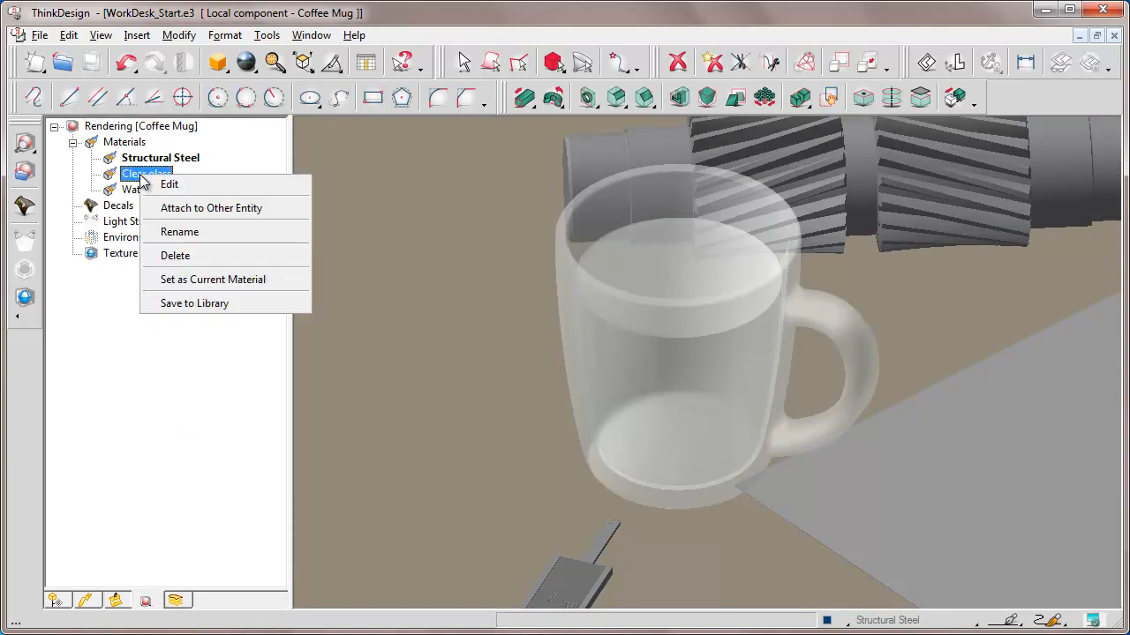
left_click(169, 186)
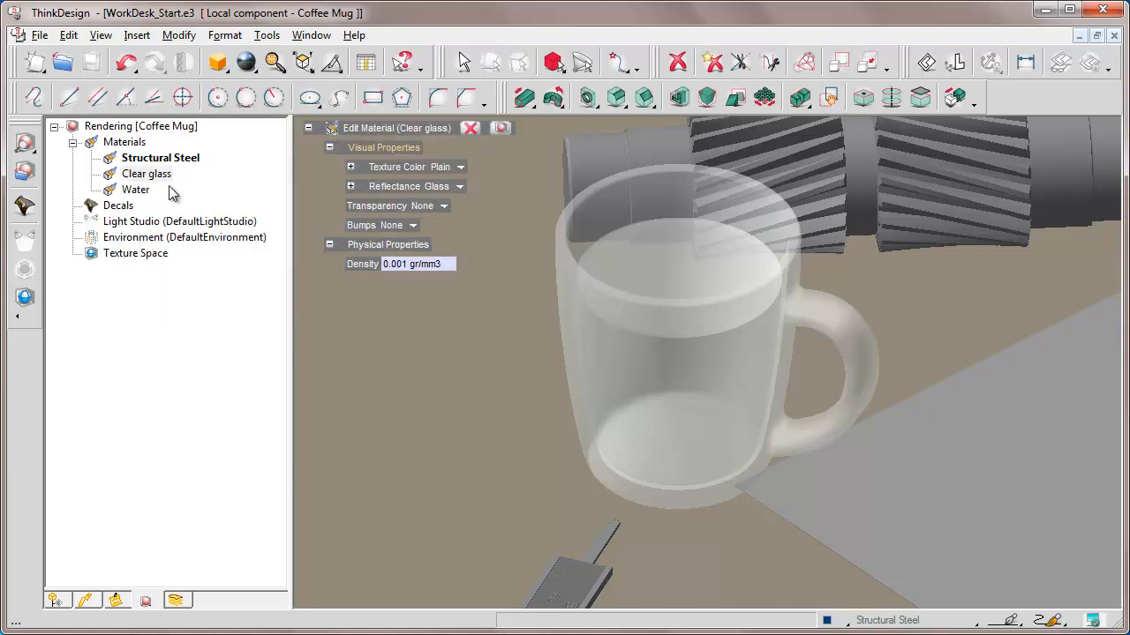
left_click(350, 187)
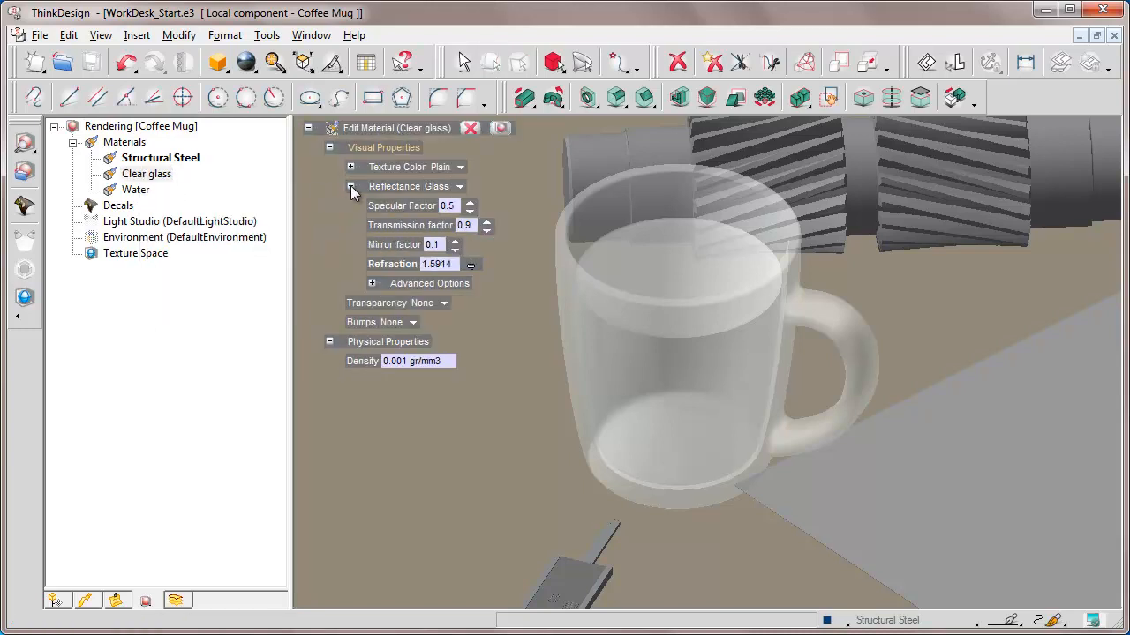
left_click(453, 263)
key("Return")
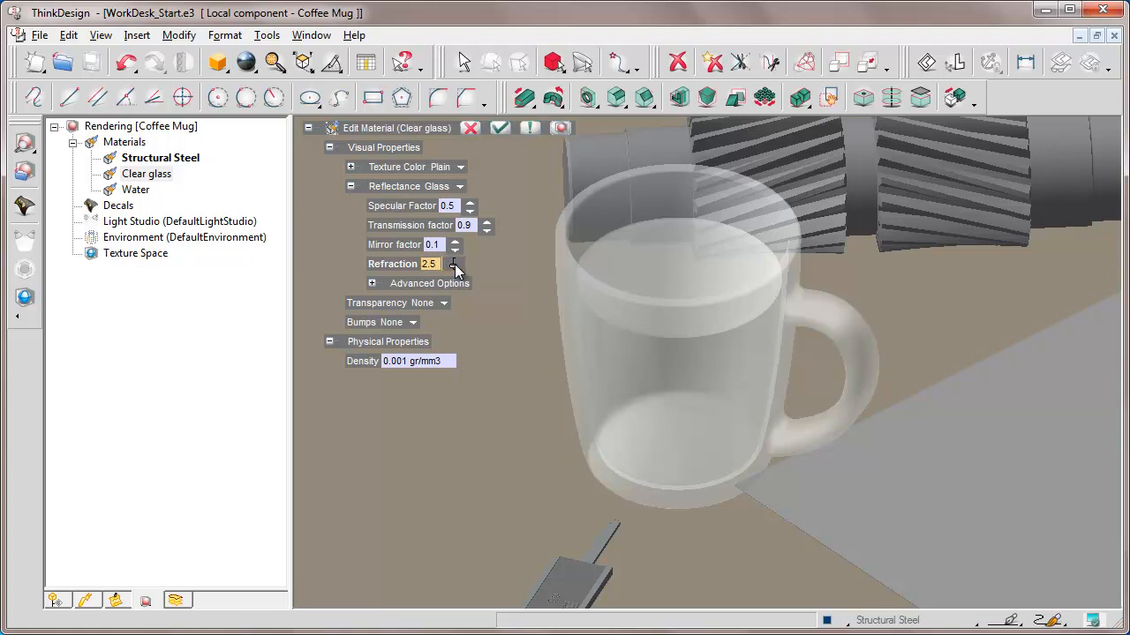
left_click(561, 128)
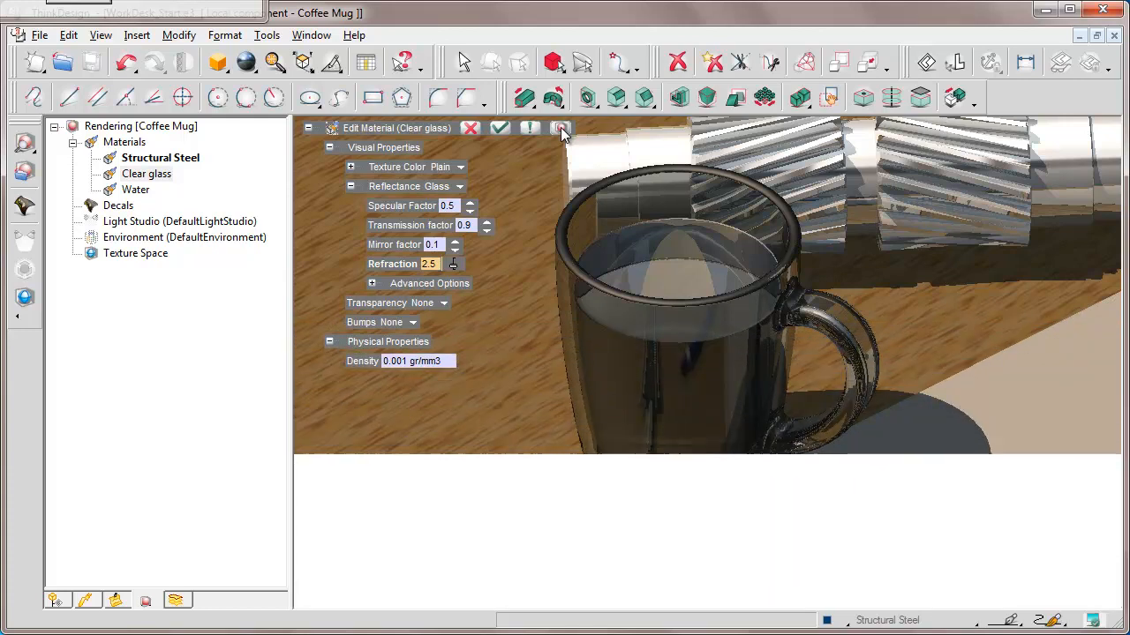
left_click(498, 128)
Change the plain texture color of the mug's Water material to a very dark brown with hue 30 and saturation 233.
right_click(137, 190)
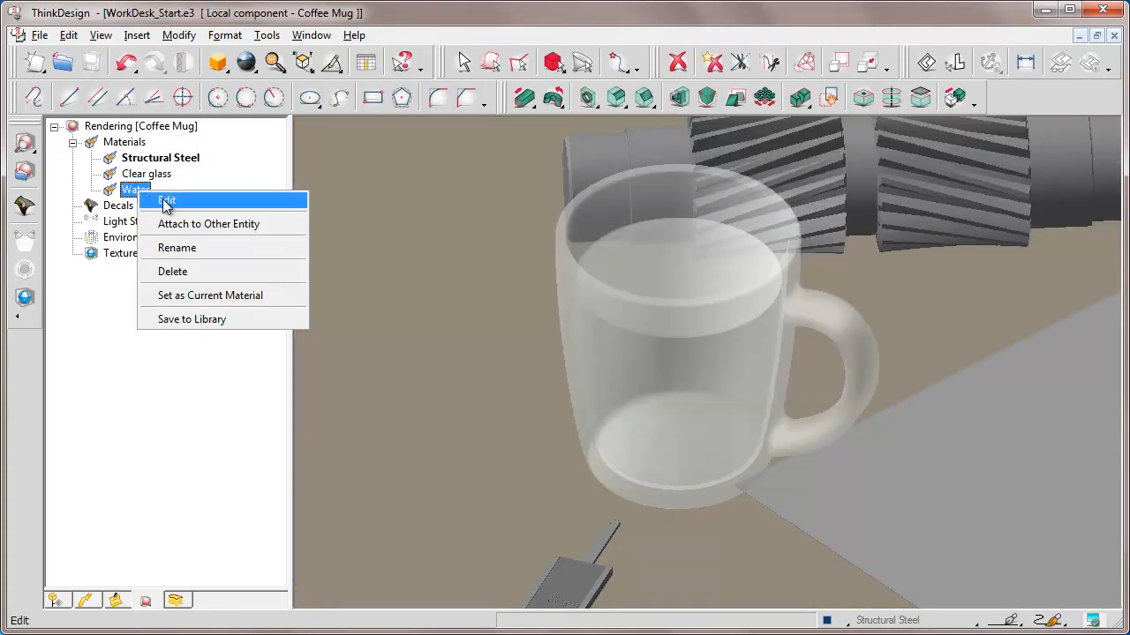
left_click(161, 201)
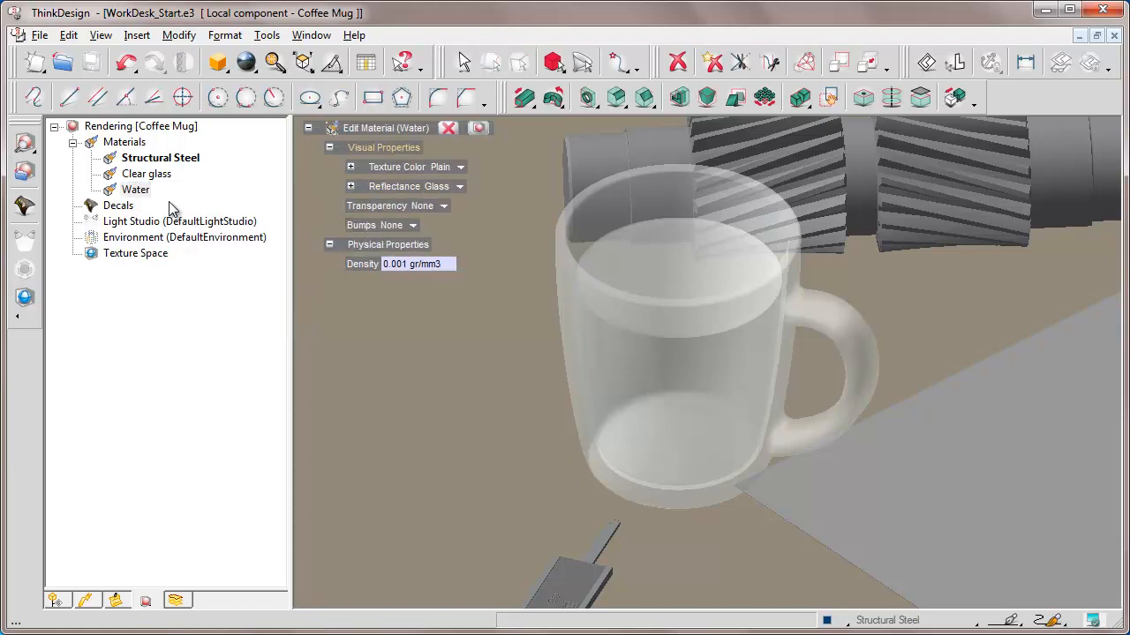
left_click(350, 167)
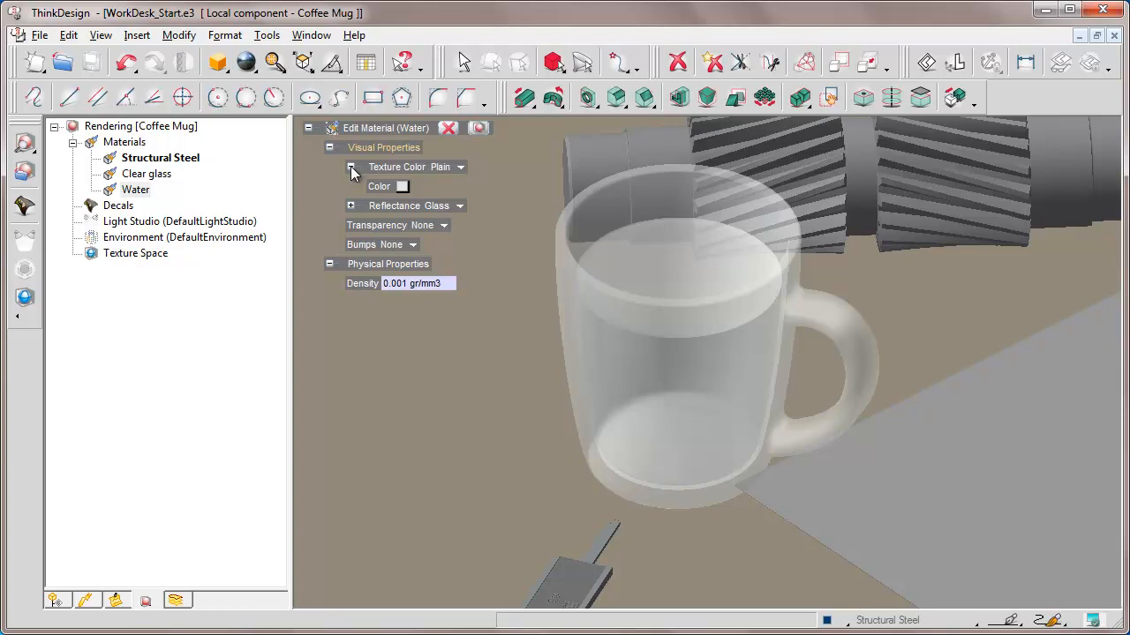
left_click(401, 187)
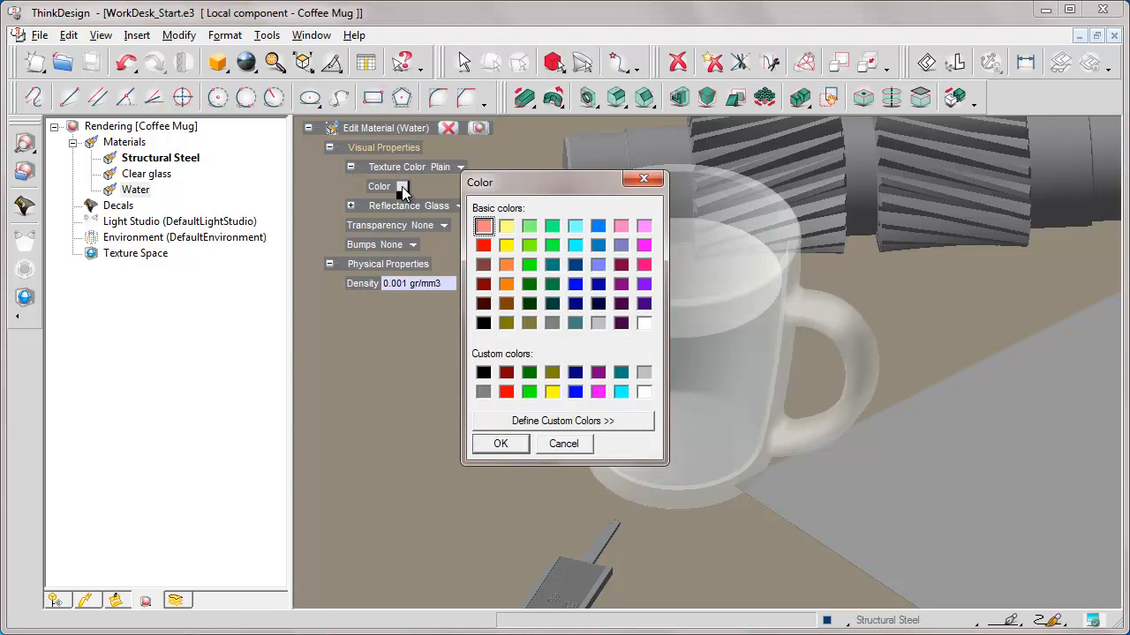
left_click(484, 304)
left_click(561, 422)
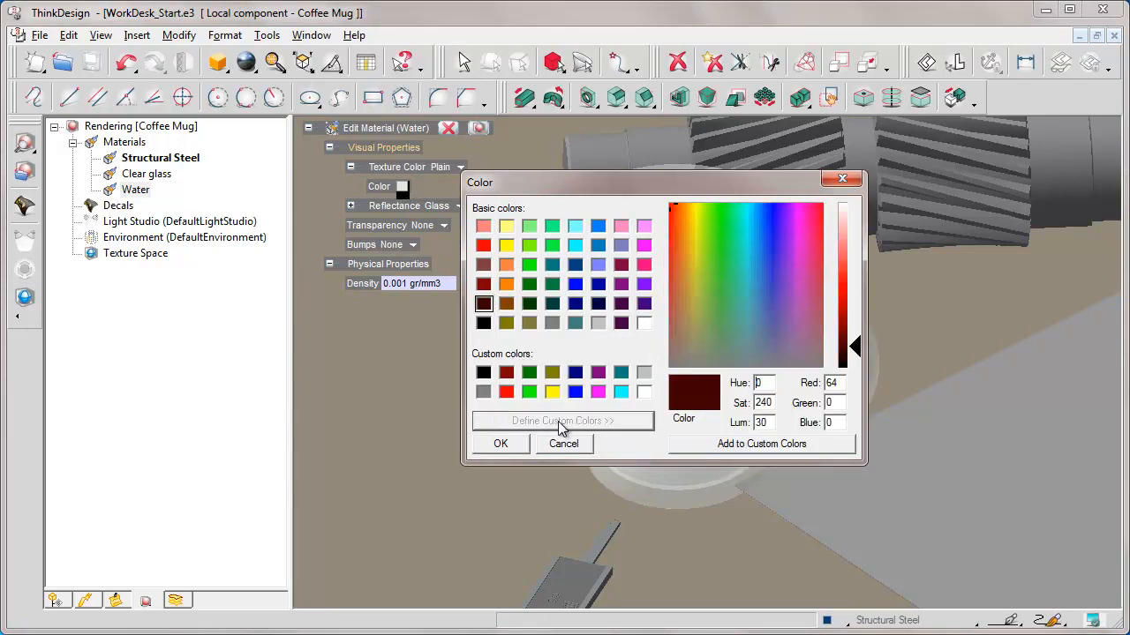
left_click(689, 210)
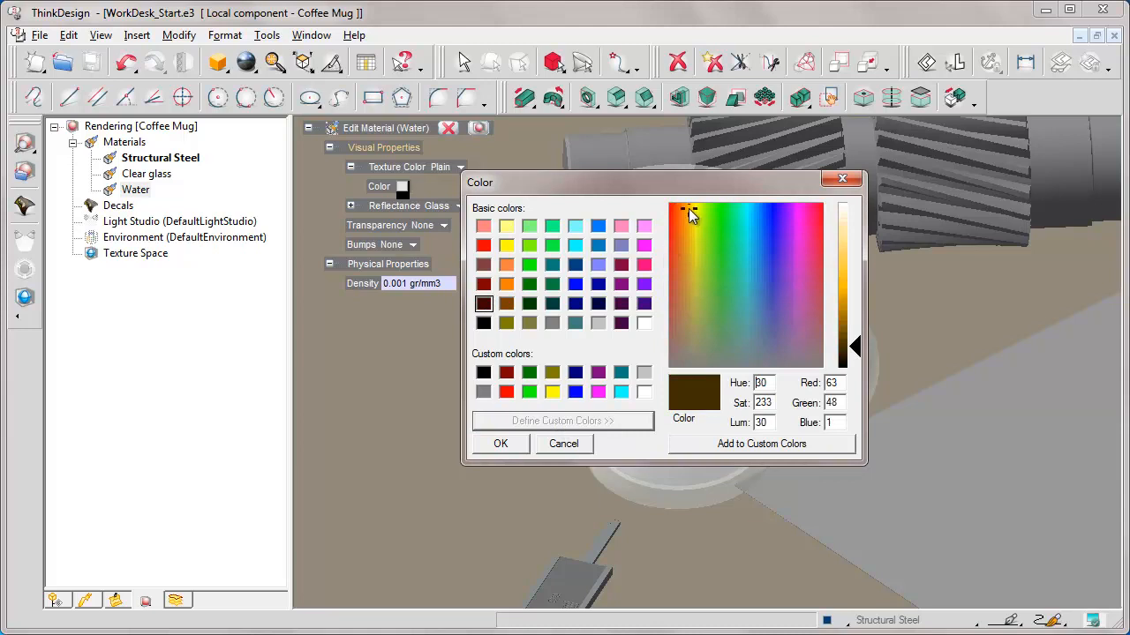
left_click_drag(854, 346, 856, 355)
left_click(502, 445)
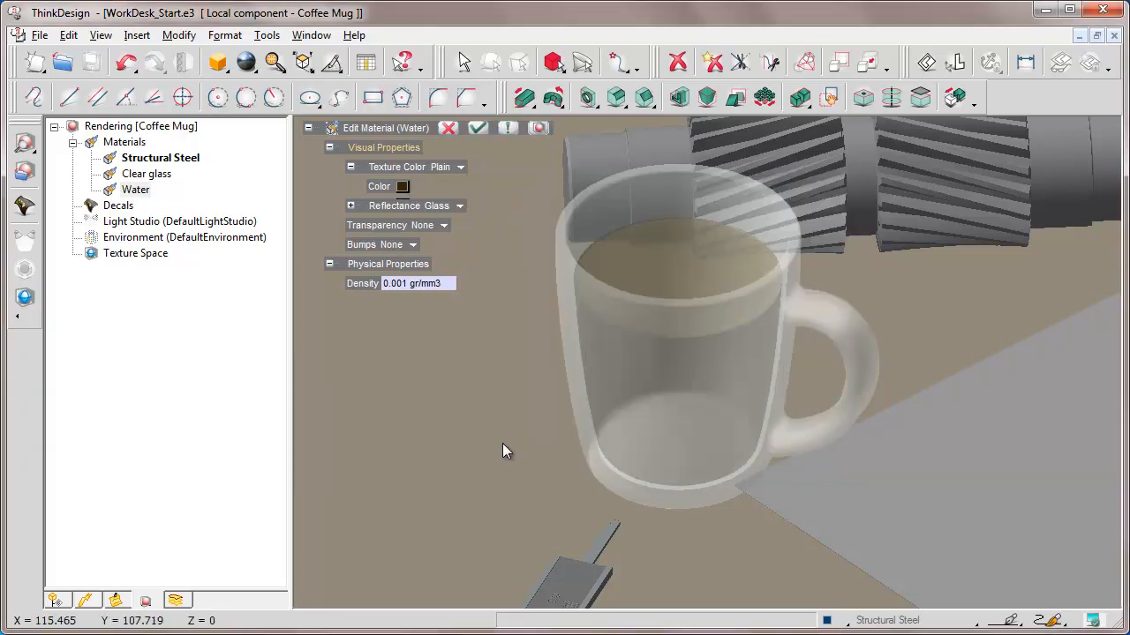
Switch the Water material's reflectance to Conductor with ambient, diffuse and mirror factors of 0.5.
left_click(460, 208)
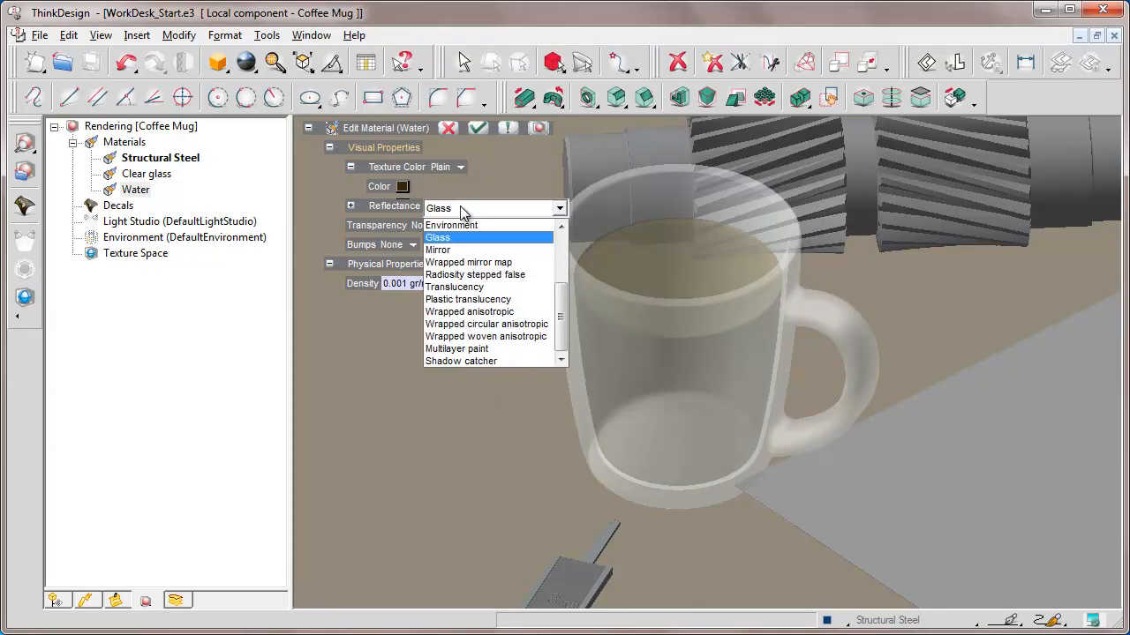
left_click_drag(562, 300, 561, 238)
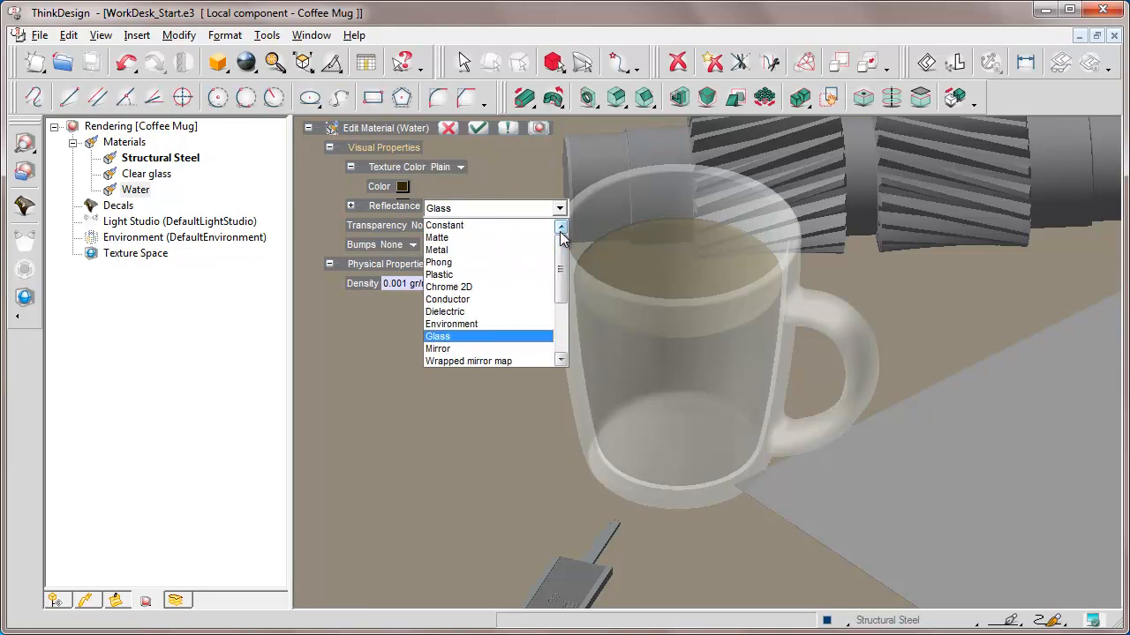
left_click(444, 299)
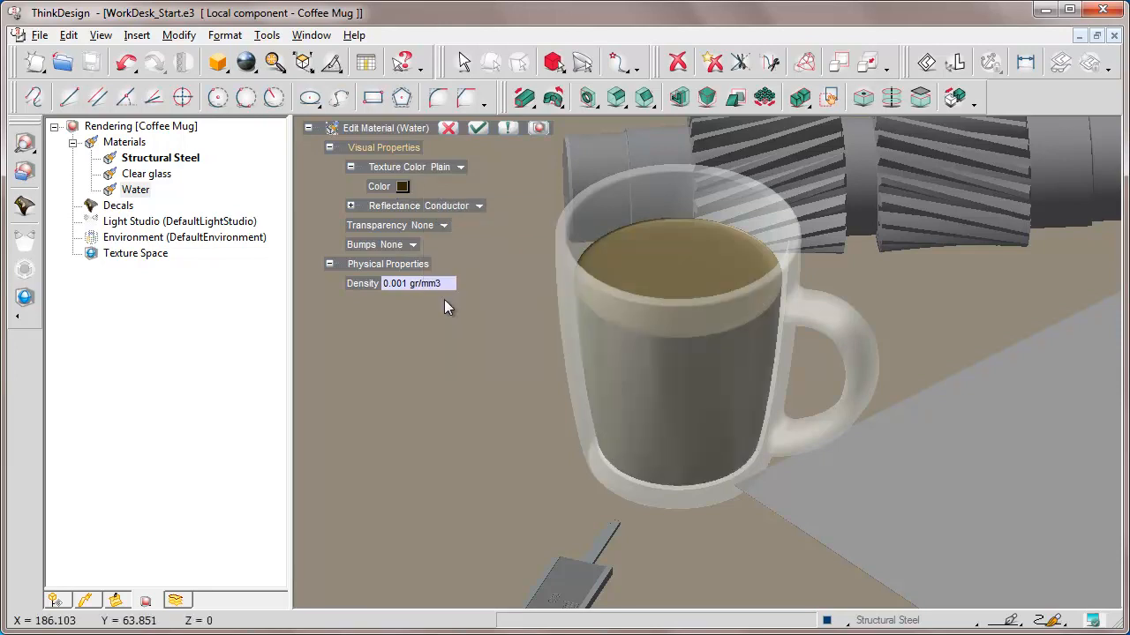
left_click(350, 205)
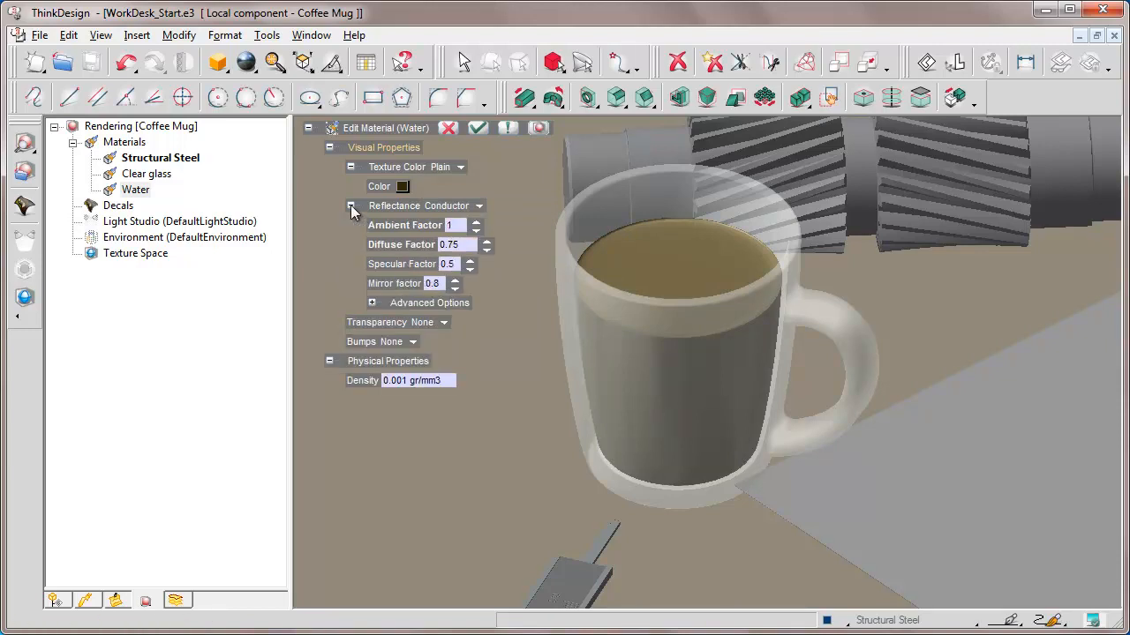
left_click(457, 225)
left_click(465, 248)
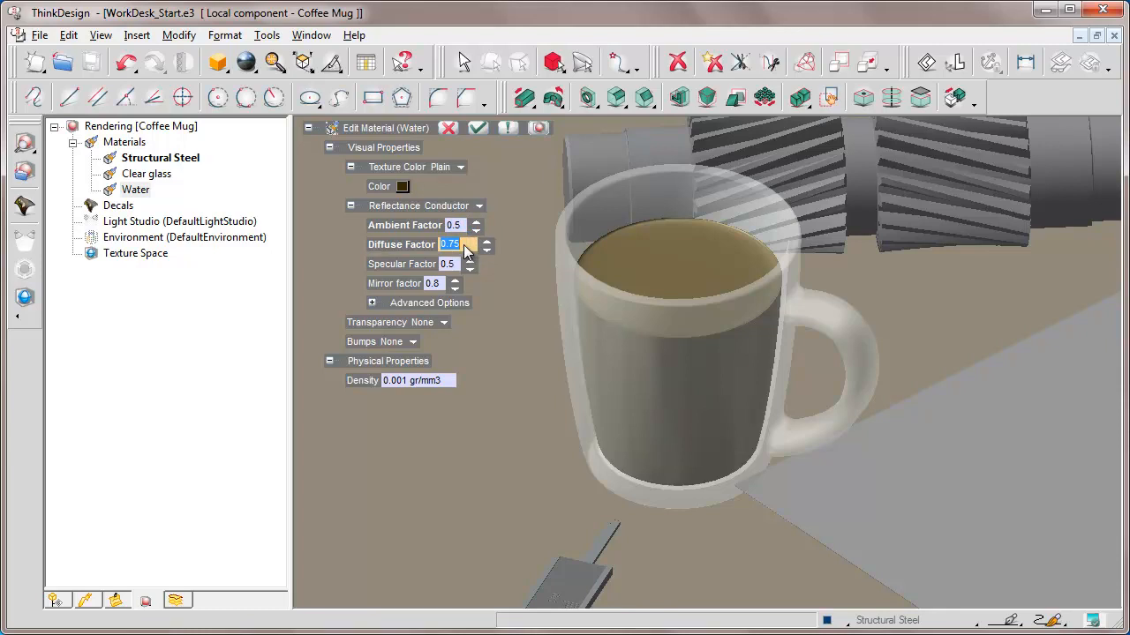
type("0.5")
key("Return")
left_click(446, 288)
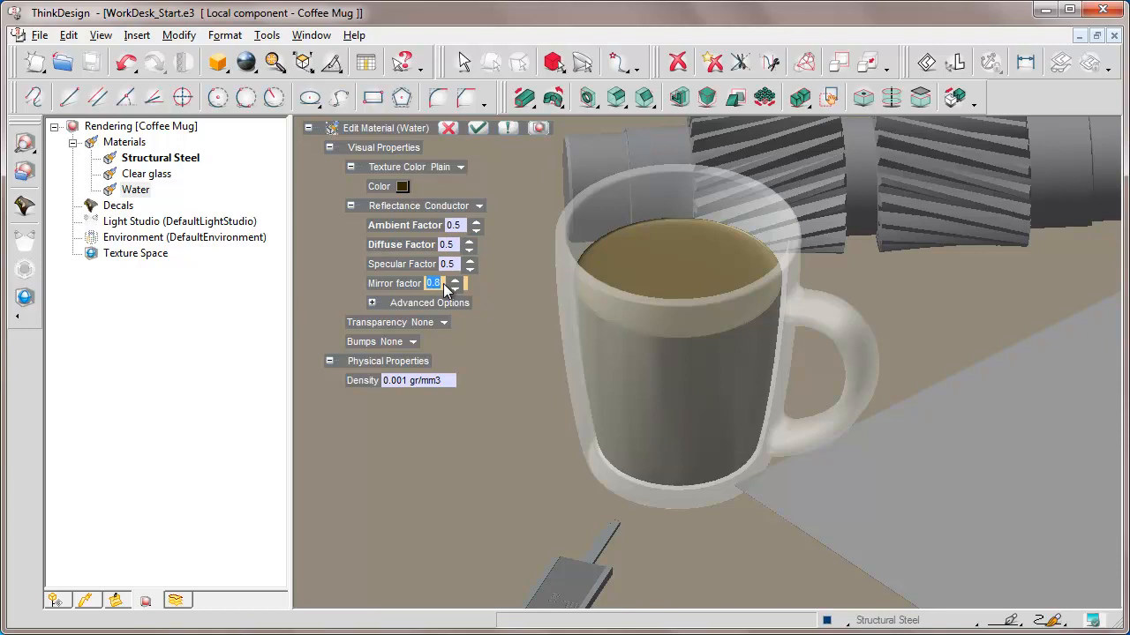
key("Return")
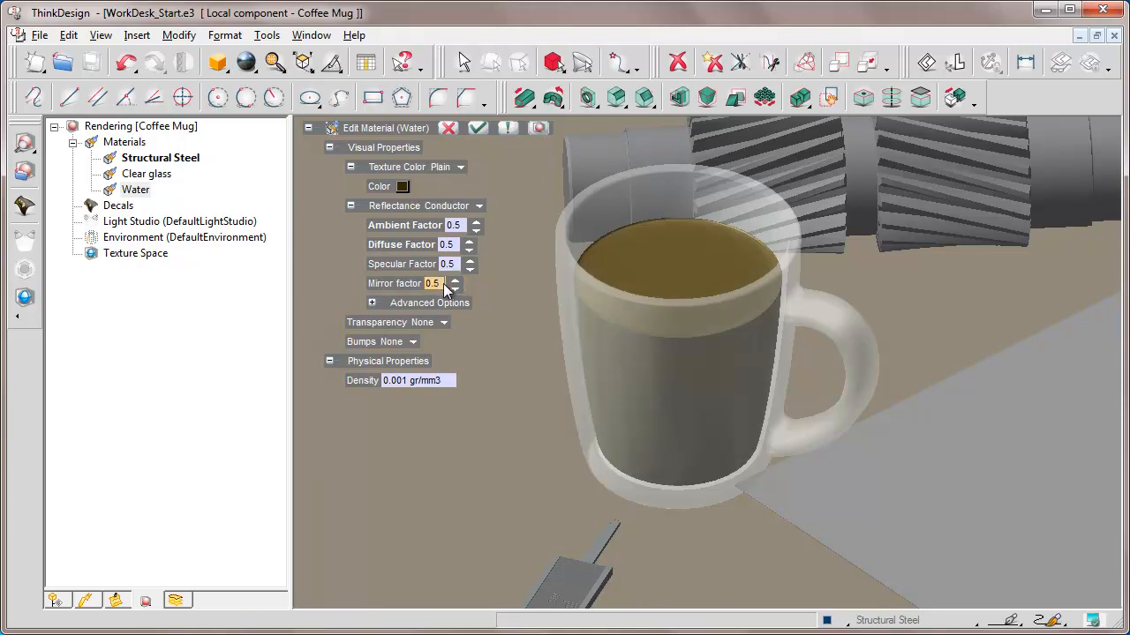
Give the Water material Eroded transparency with a coverage of 0.9 and accept it after a rendered preview.
left_click(444, 322)
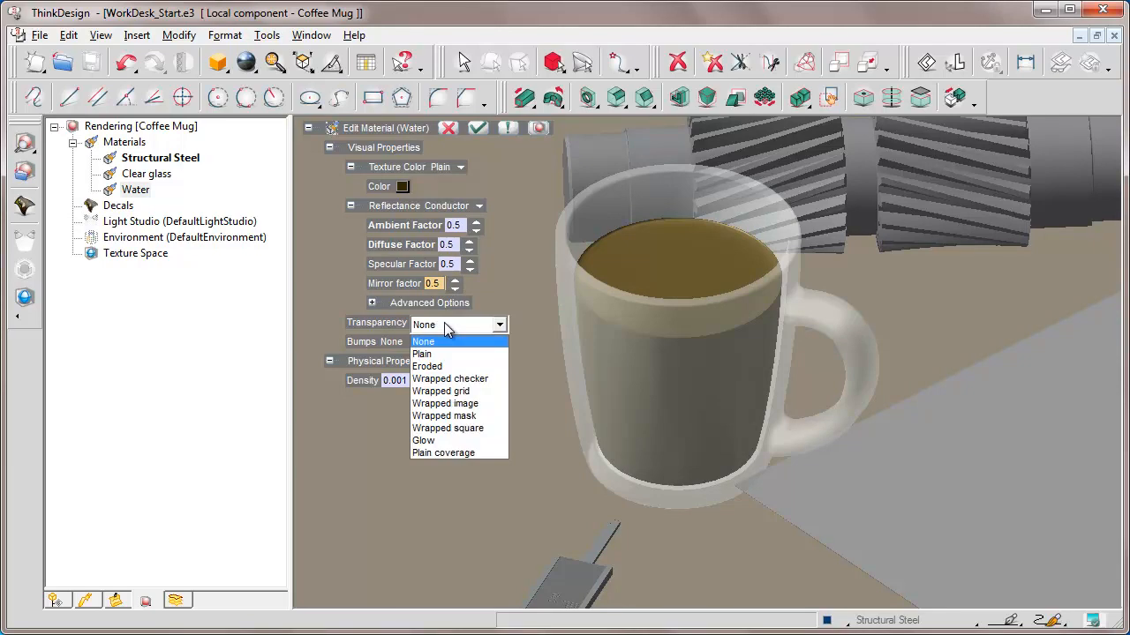
left_click(428, 366)
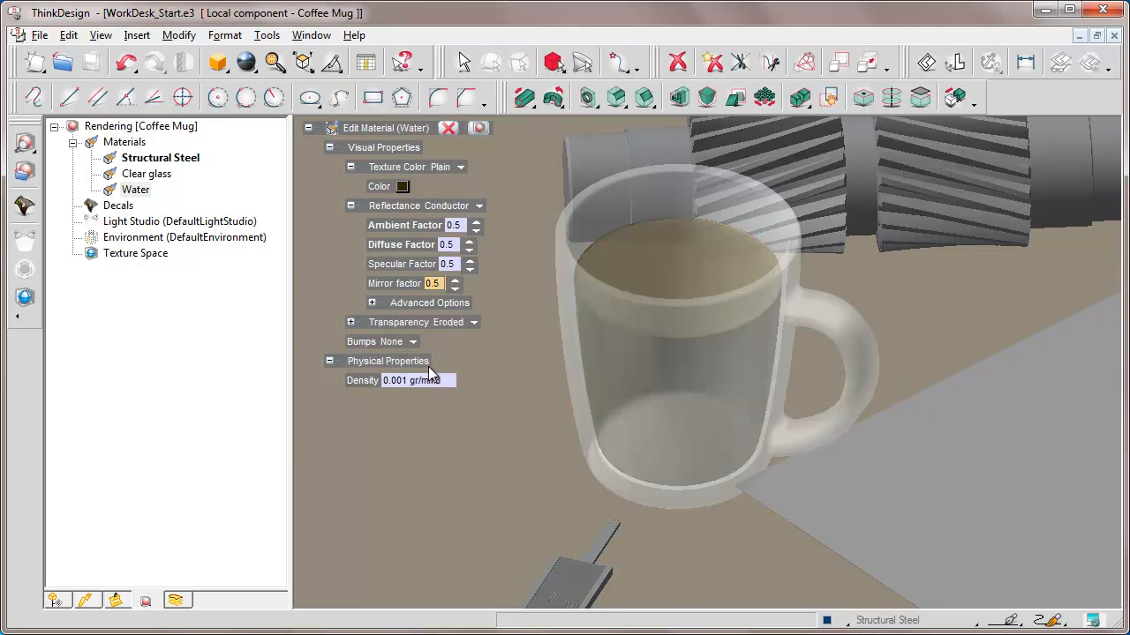
left_click(351, 322)
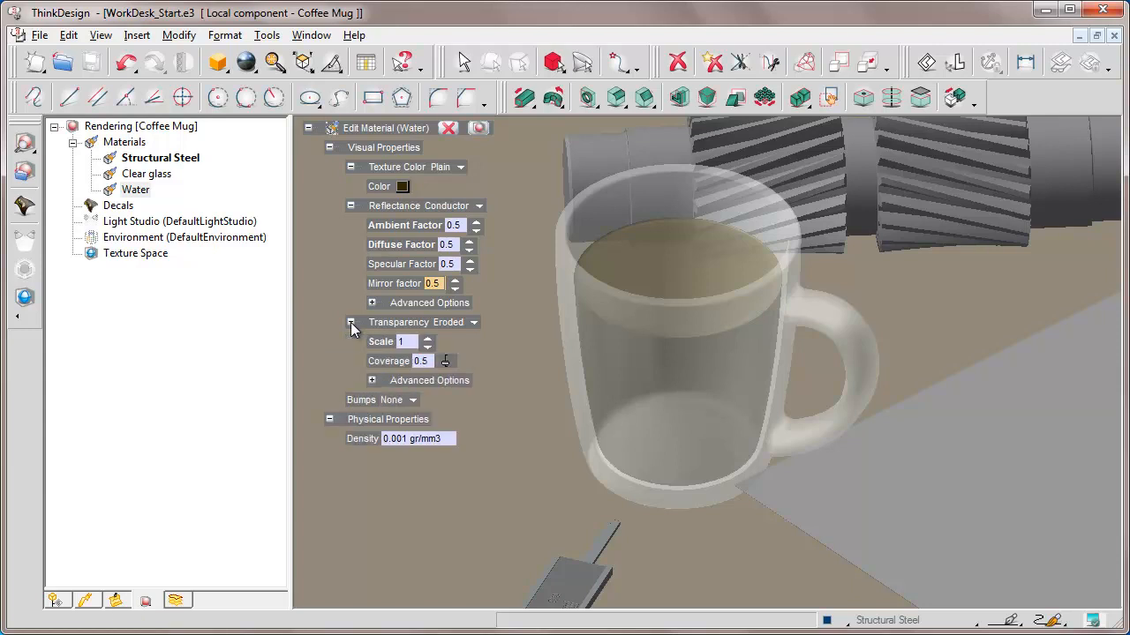
left_click(427, 362)
key("Return")
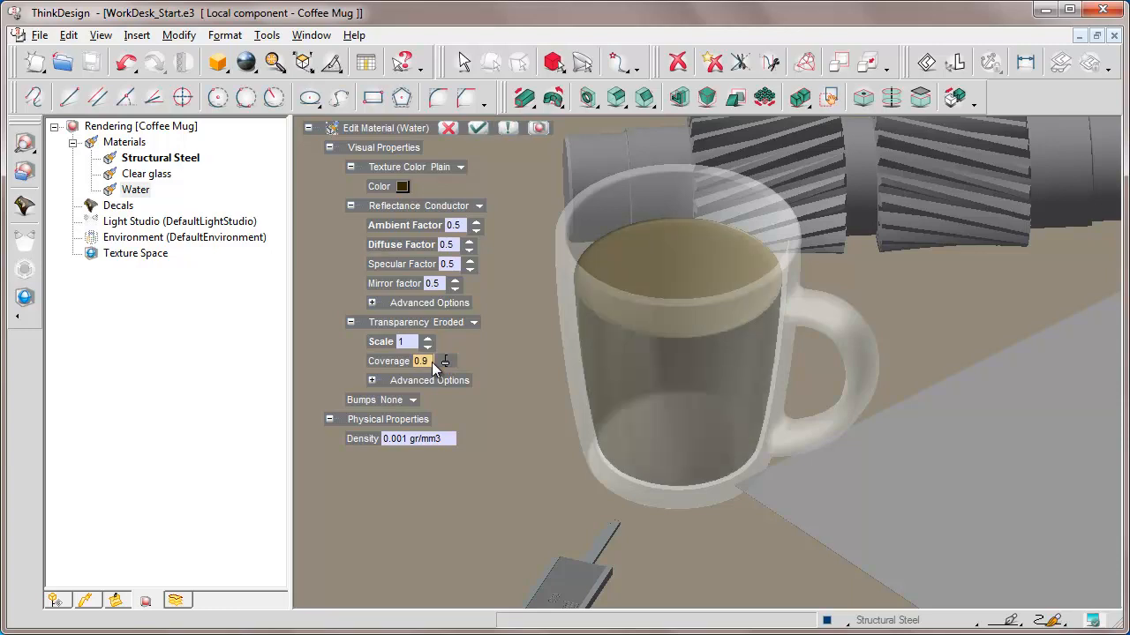
left_click(540, 128)
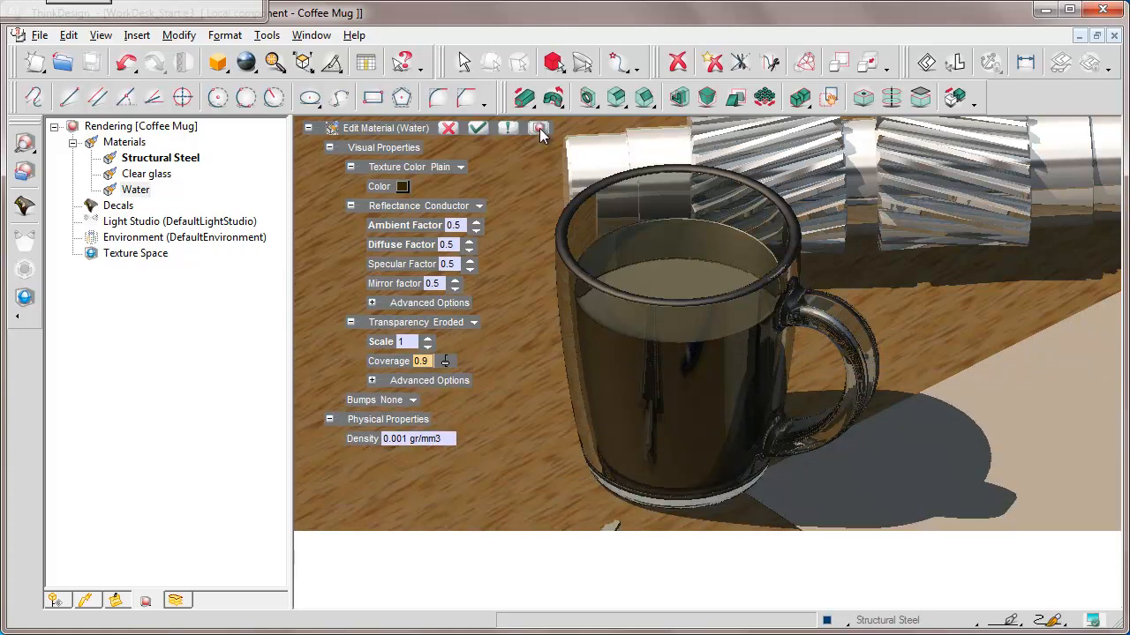
left_click(479, 127)
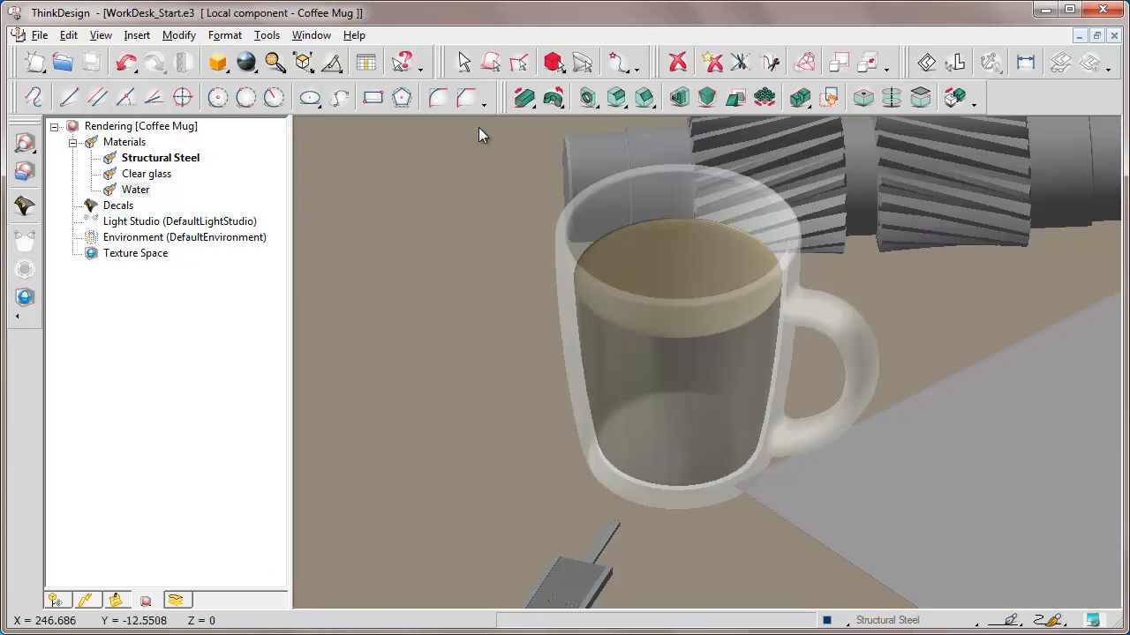
Rename the mug's Water material as Coffee.
right_click(137, 190)
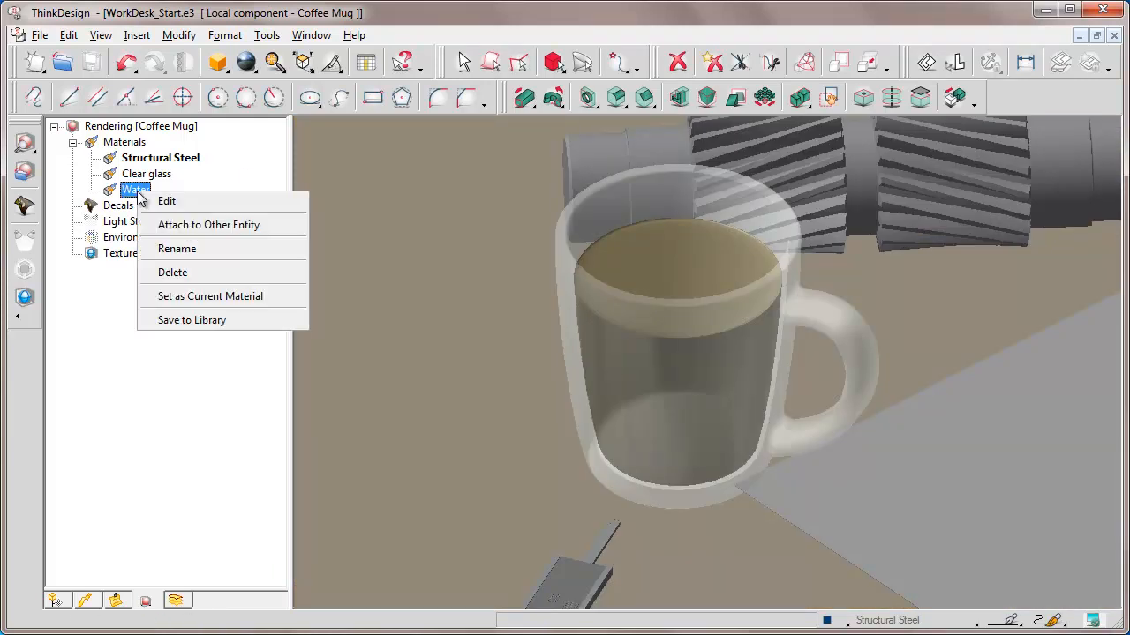
left_click(180, 250)
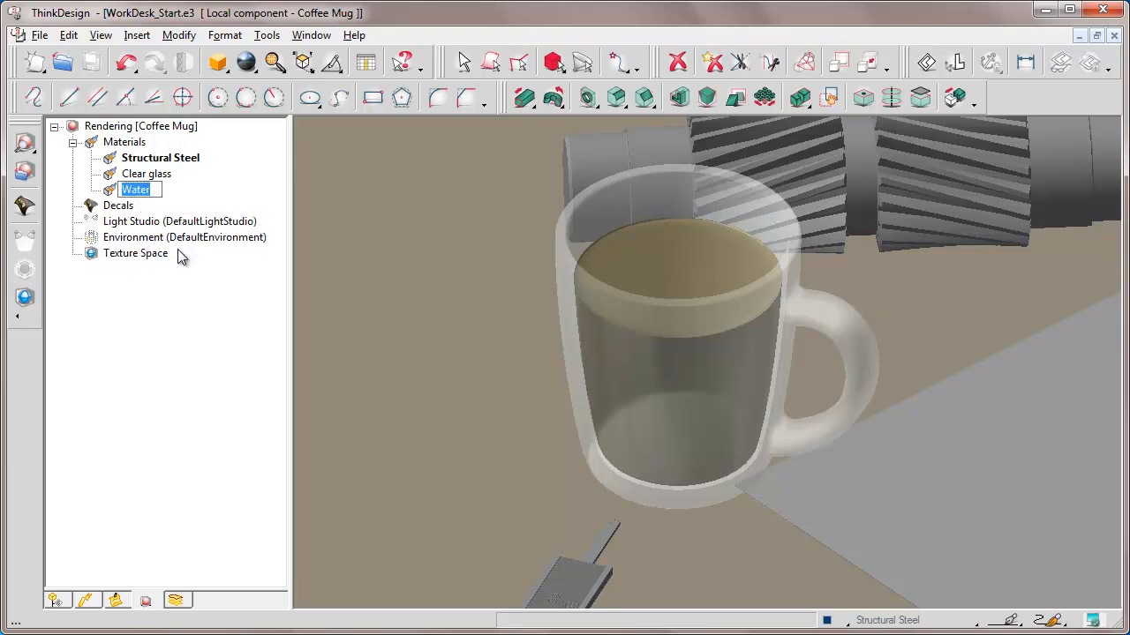
type("Coffee")
key("Return")
Save the Coffee material to the library as Coffee.xml in the Import folder.
right_click(139, 193)
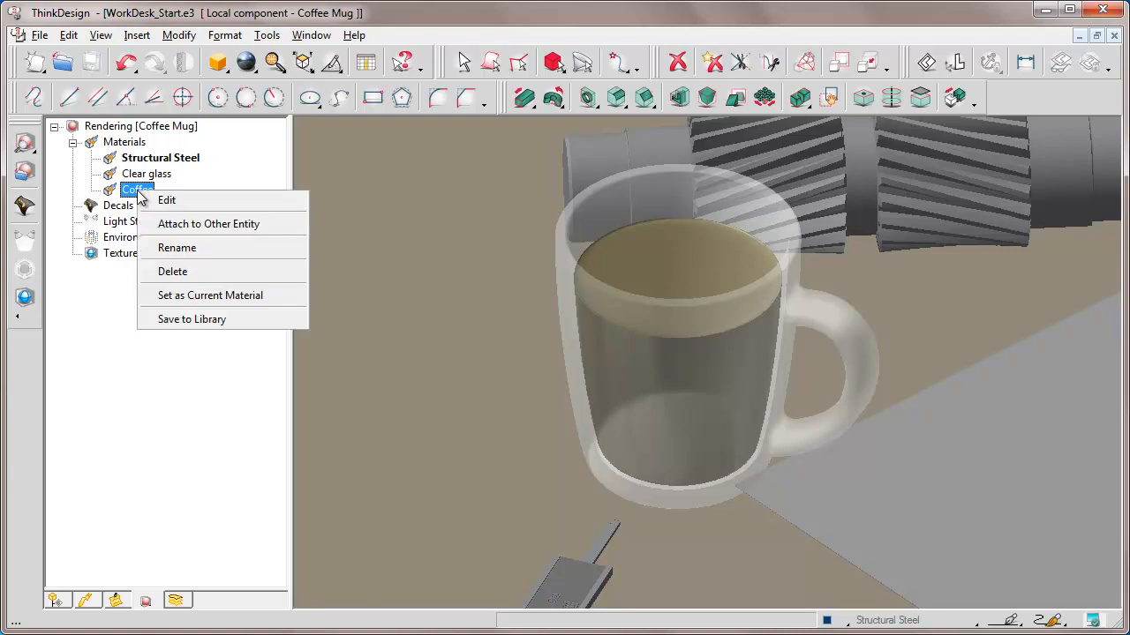
left_click(188, 319)
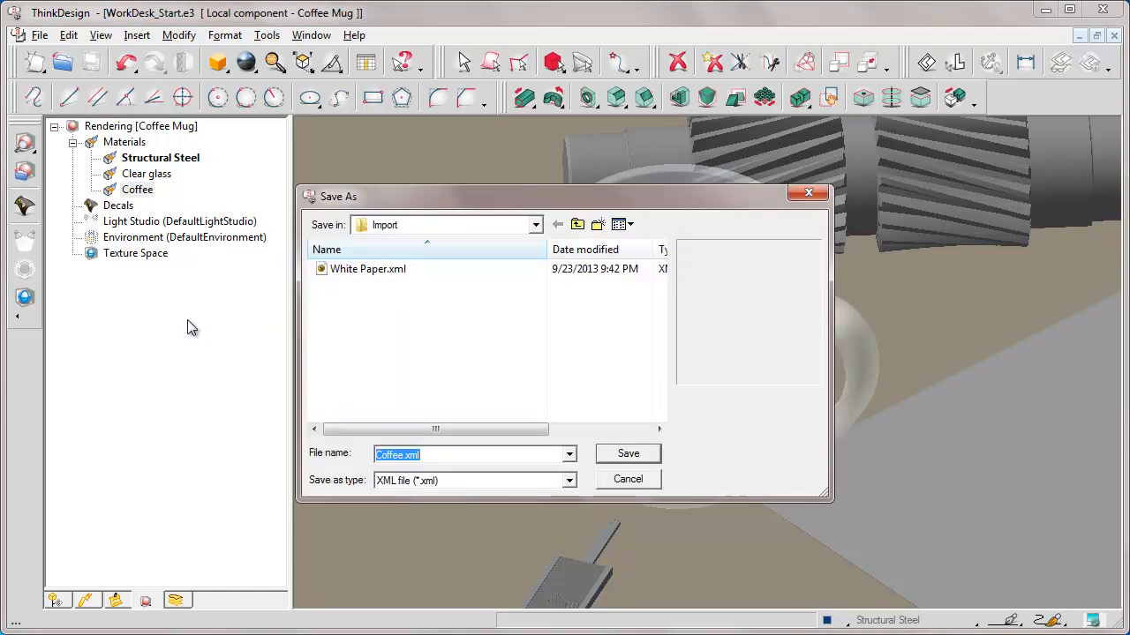
left_click(626, 453)
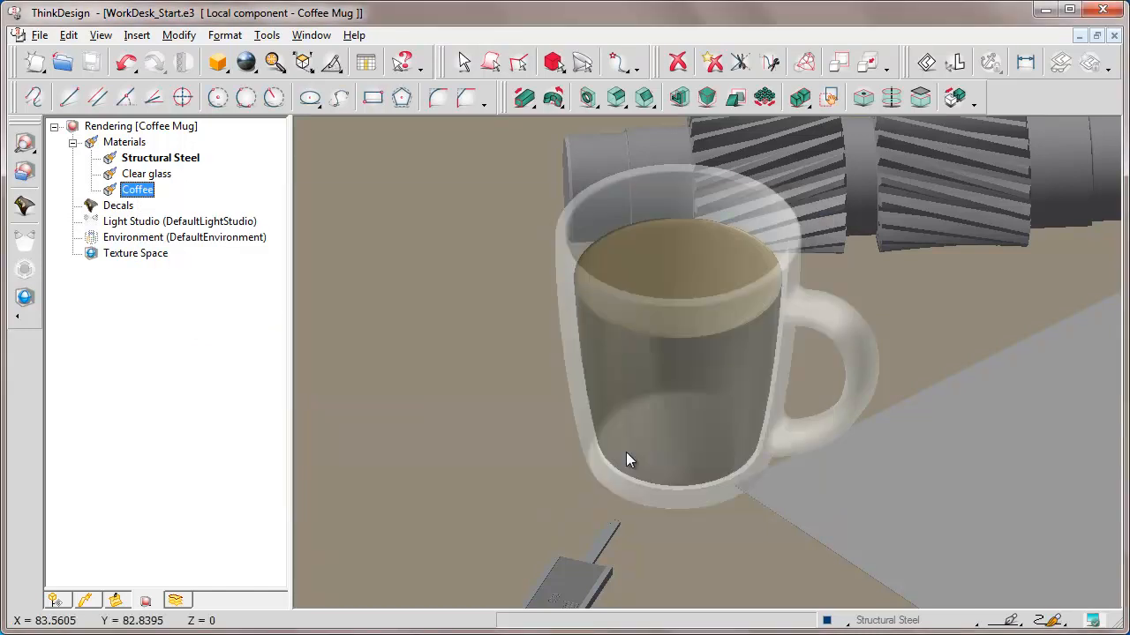
Regenerate the Coffee material's thumbnail in the UserDefined Import folder of the rendering library.
left_click(25, 173)
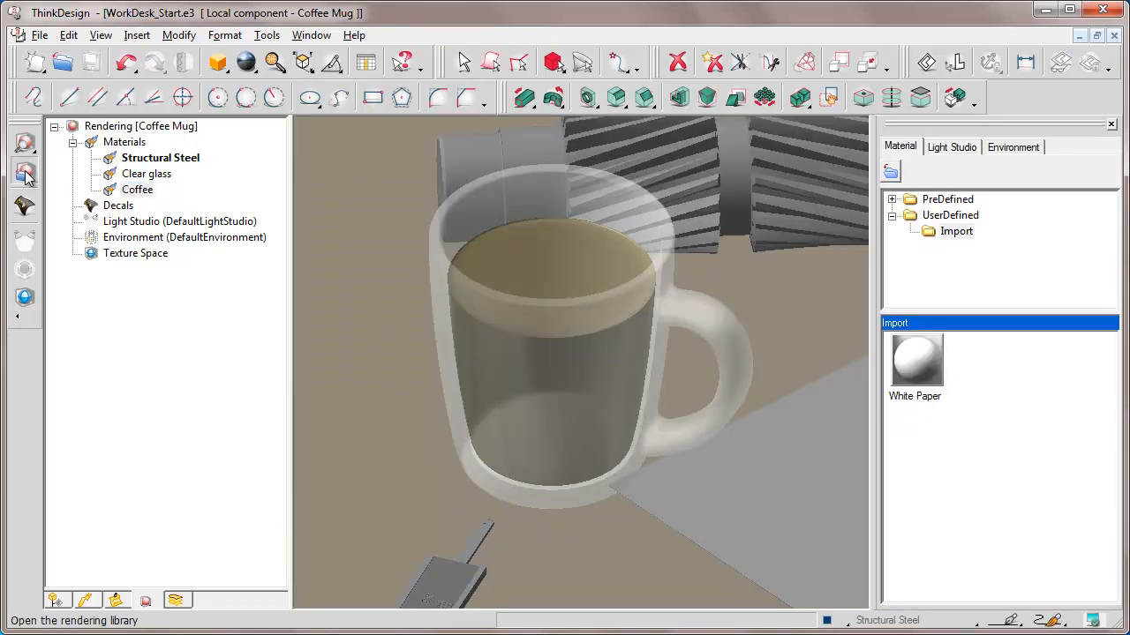
left_click(949, 216)
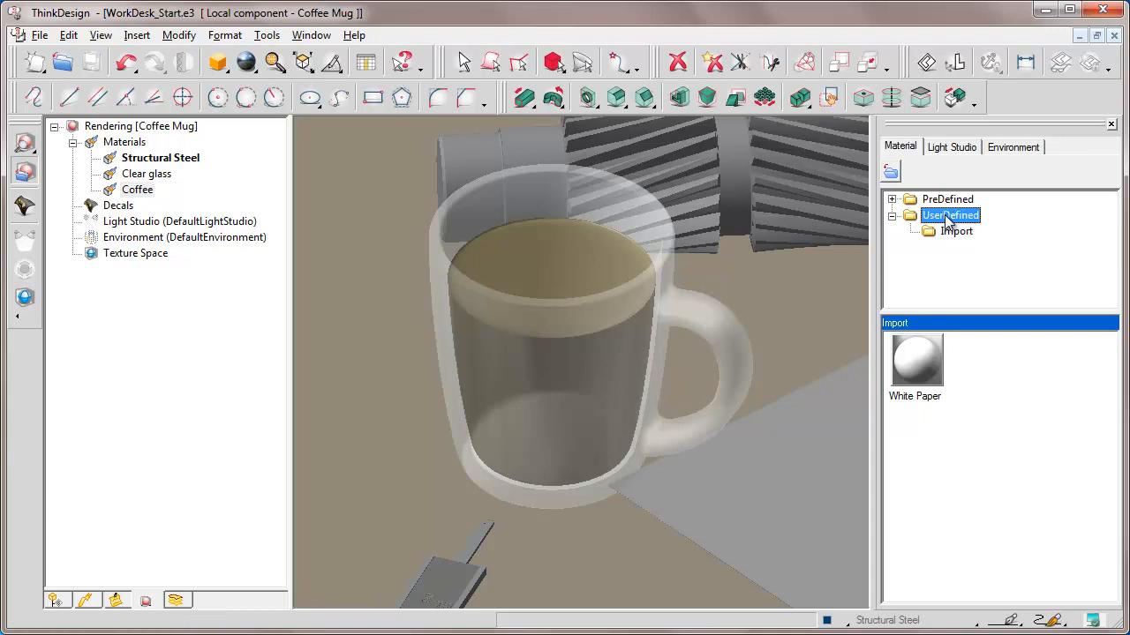
left_click(956, 233)
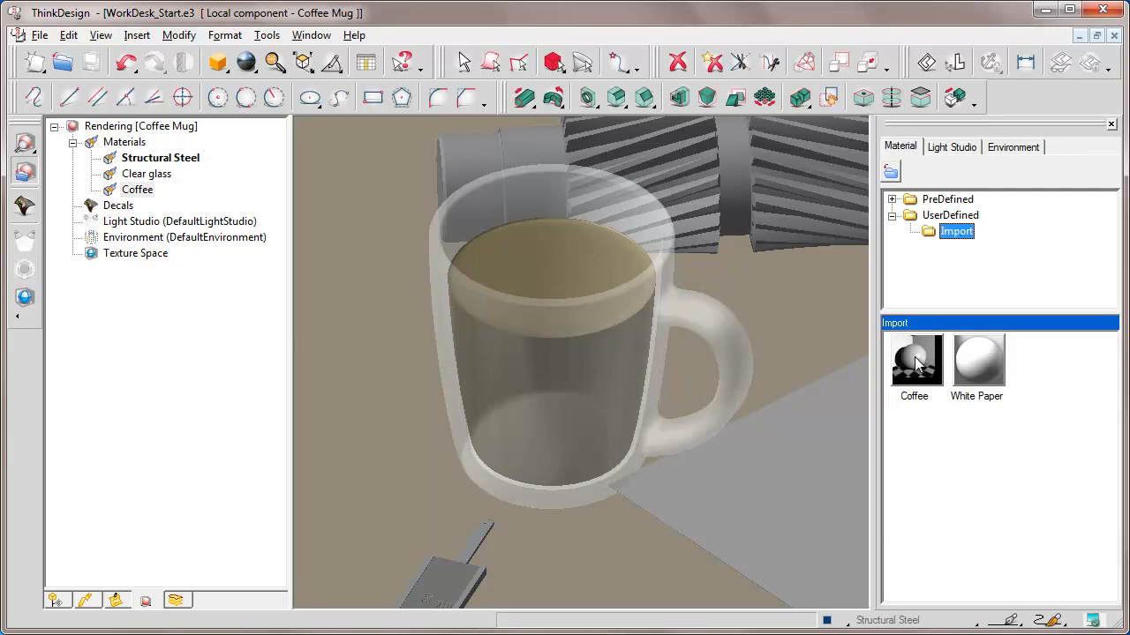
right_click(917, 362)
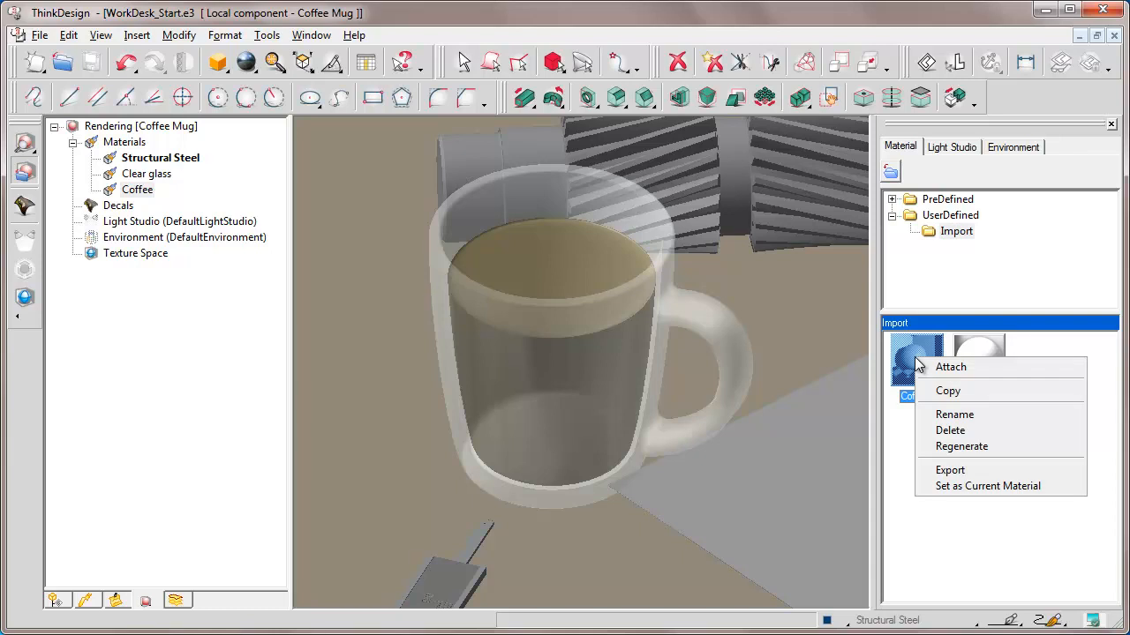
left_click(962, 447)
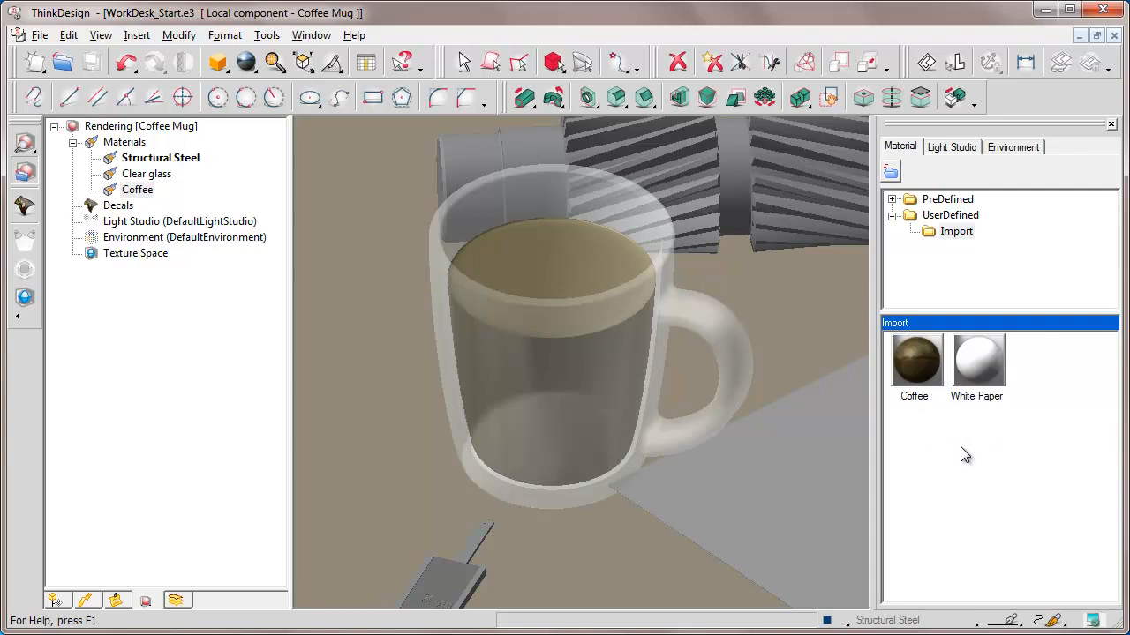
Reset the current component from the Coffee Mug to the whole work desk assembly and show it entirely.
left_click(54, 601)
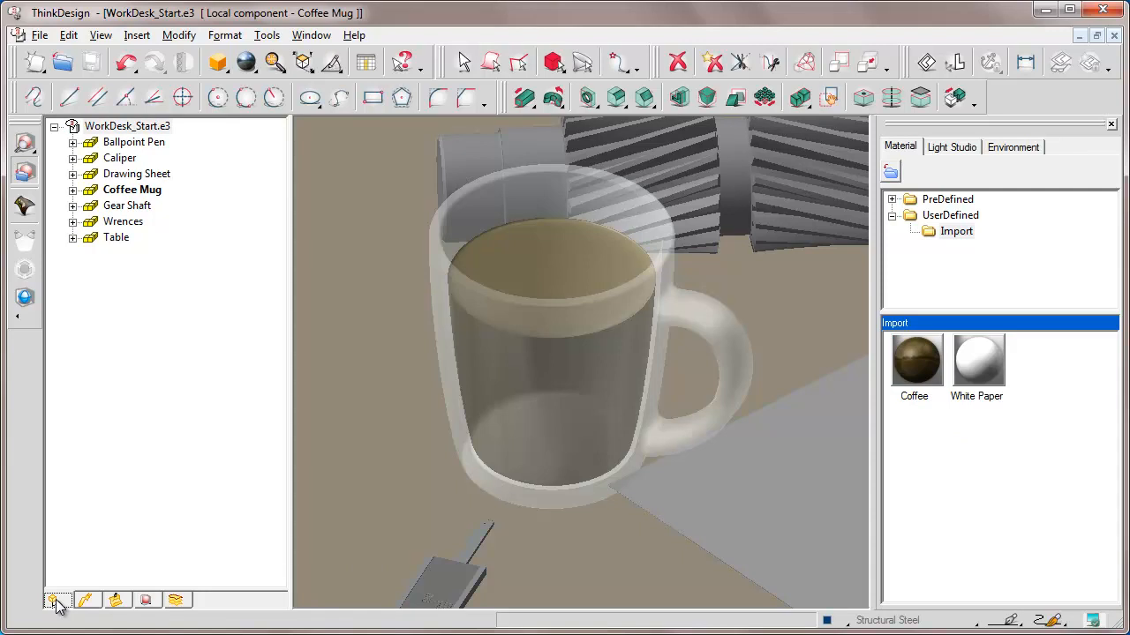
right_click(134, 319)
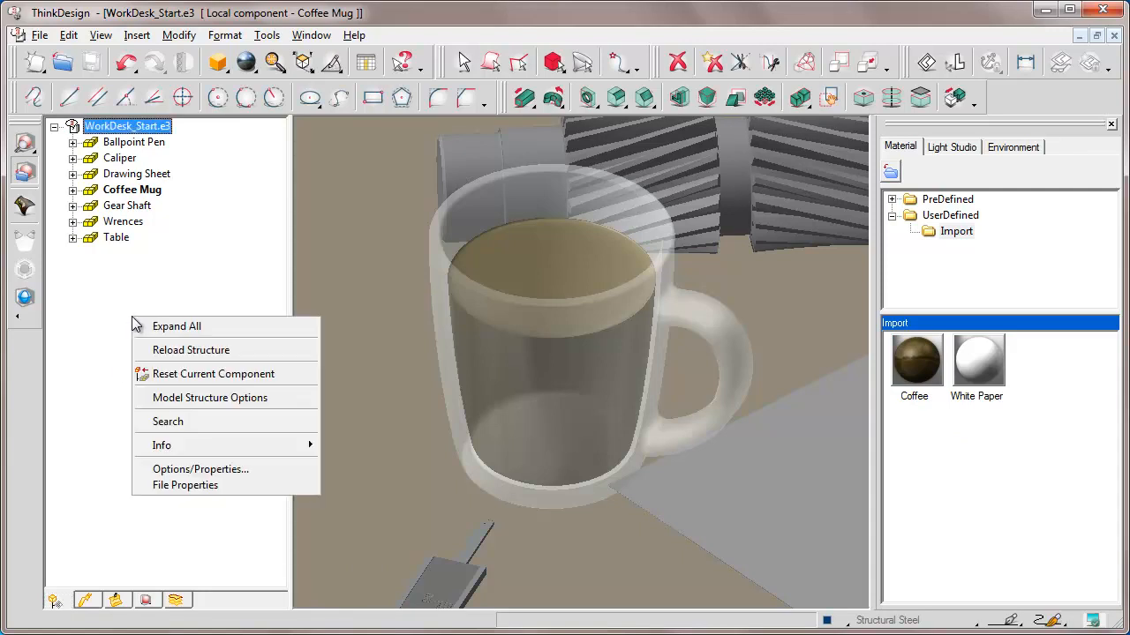
left_click(198, 373)
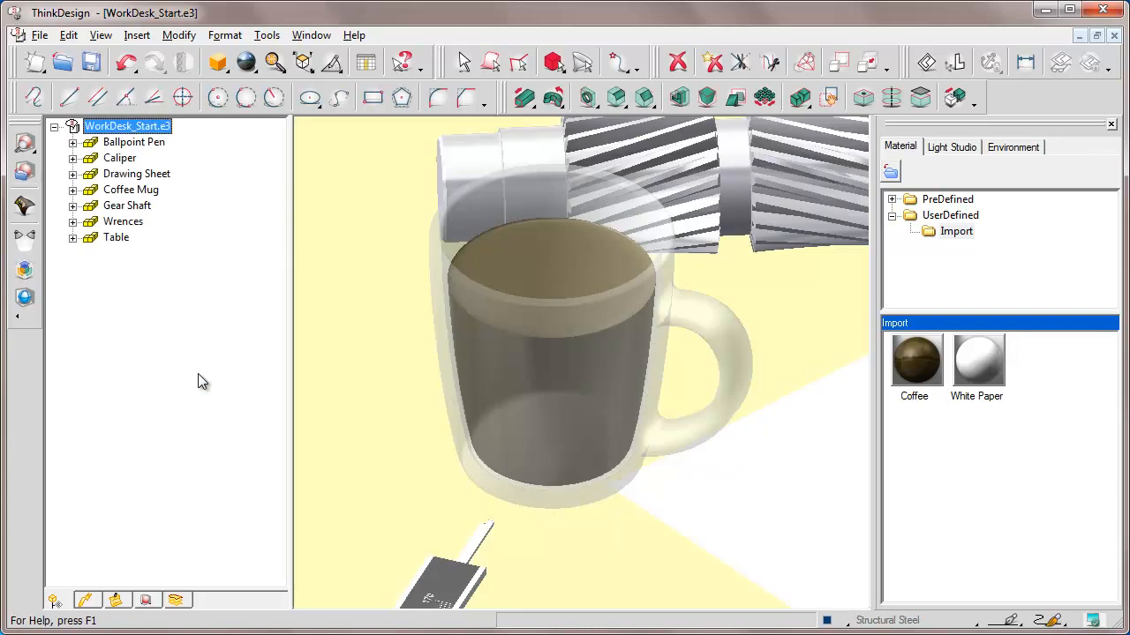
left_click(274, 63)
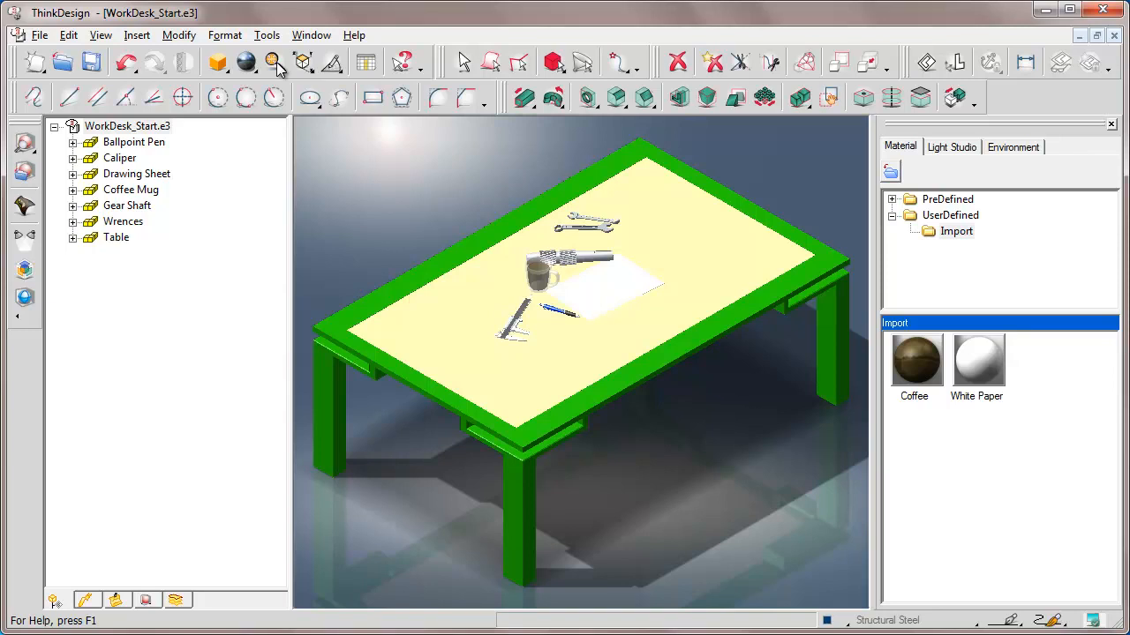
Make the Caliper the current component and display its rendering materials.
right_click(120, 159)
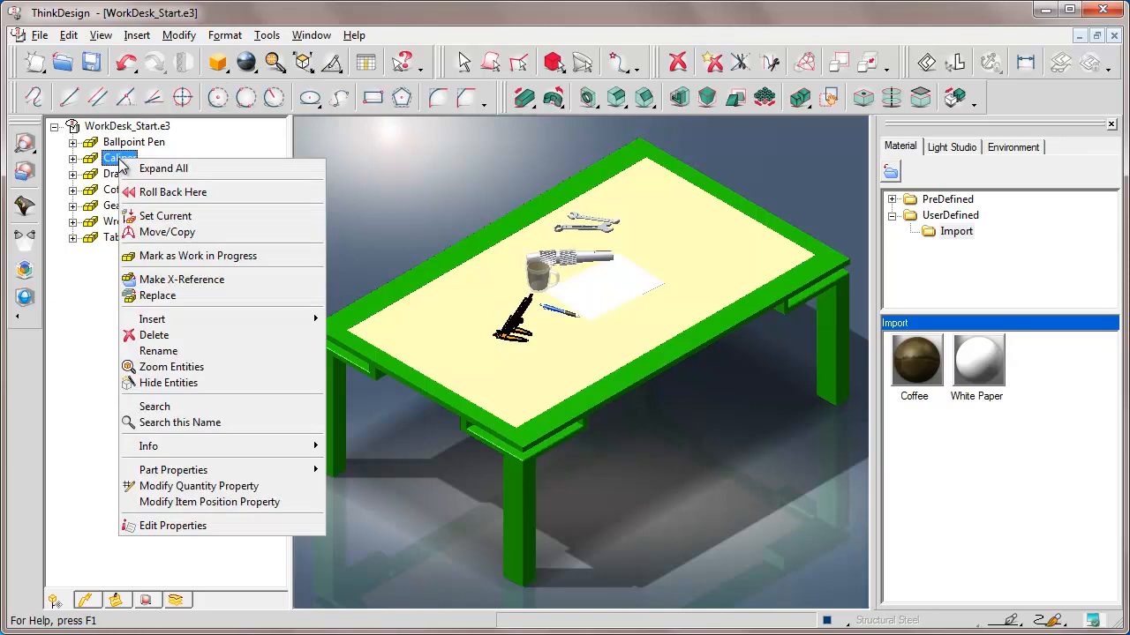
left_click(160, 216)
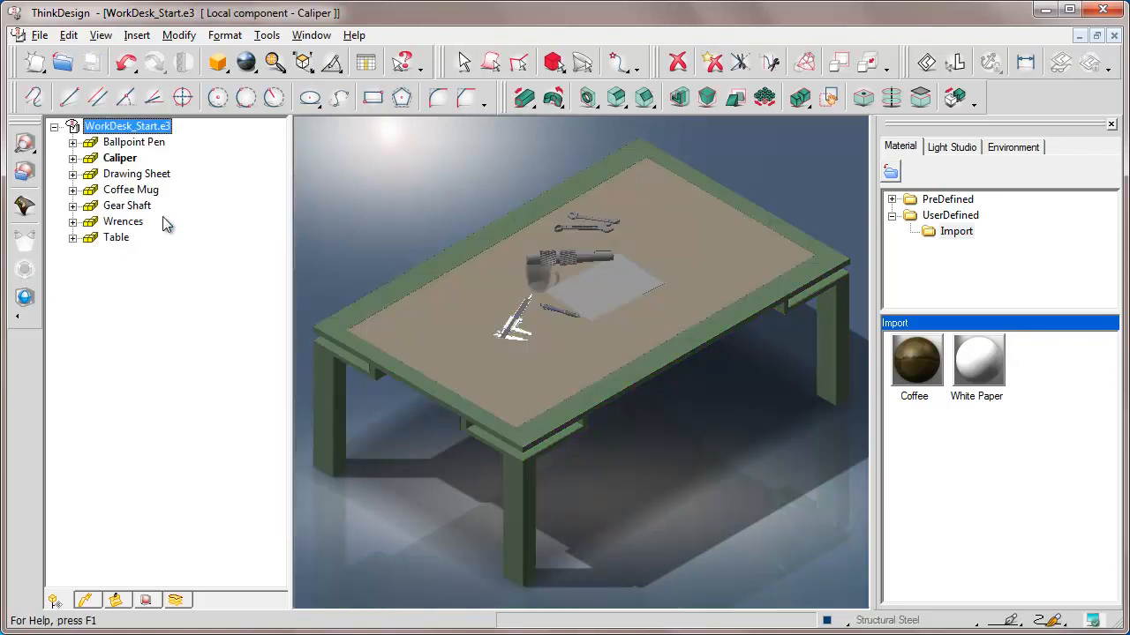
left_click(275, 63)
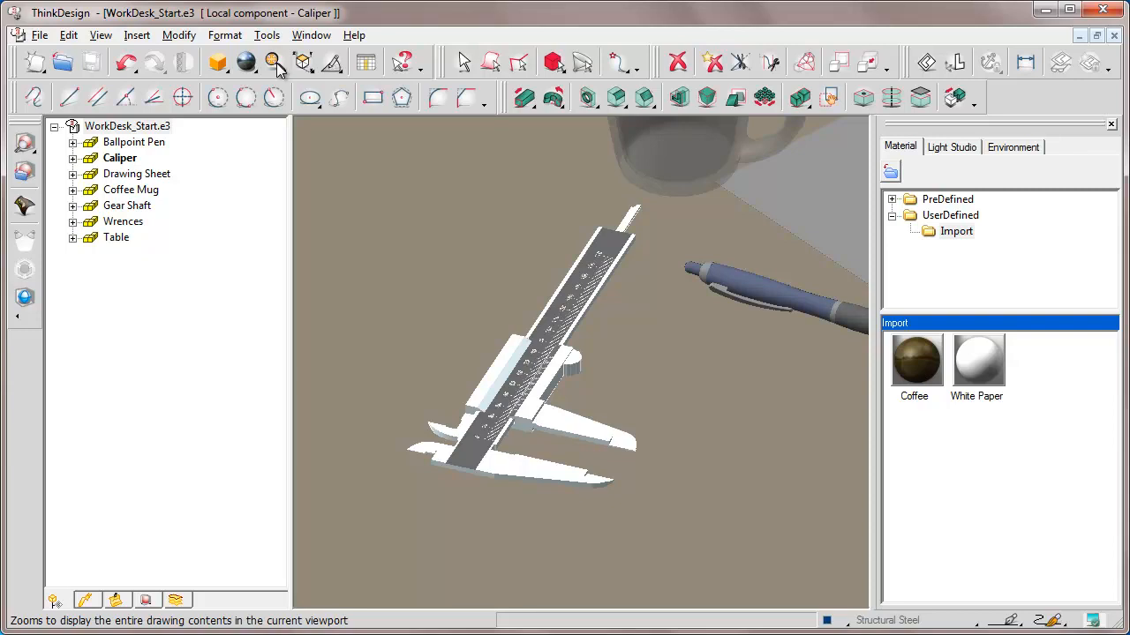
left_click(146, 601)
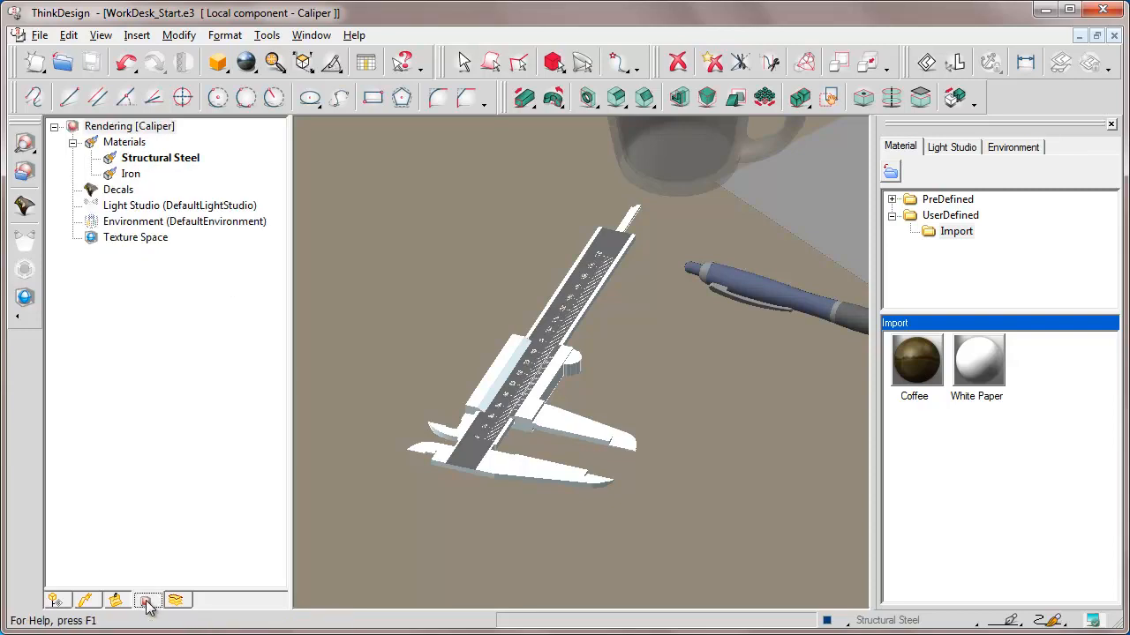
Edit the caliper's Structural Steel material and set the ambient factor of its Metal reflectance to 0.5.
left_click(130, 176)
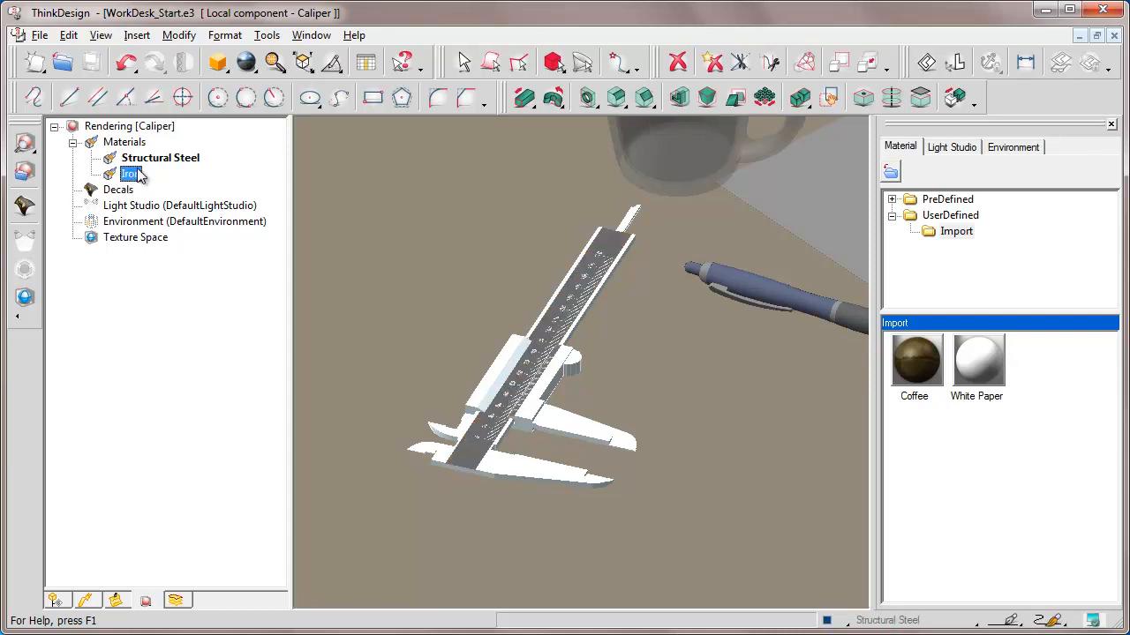
left_click(148, 160)
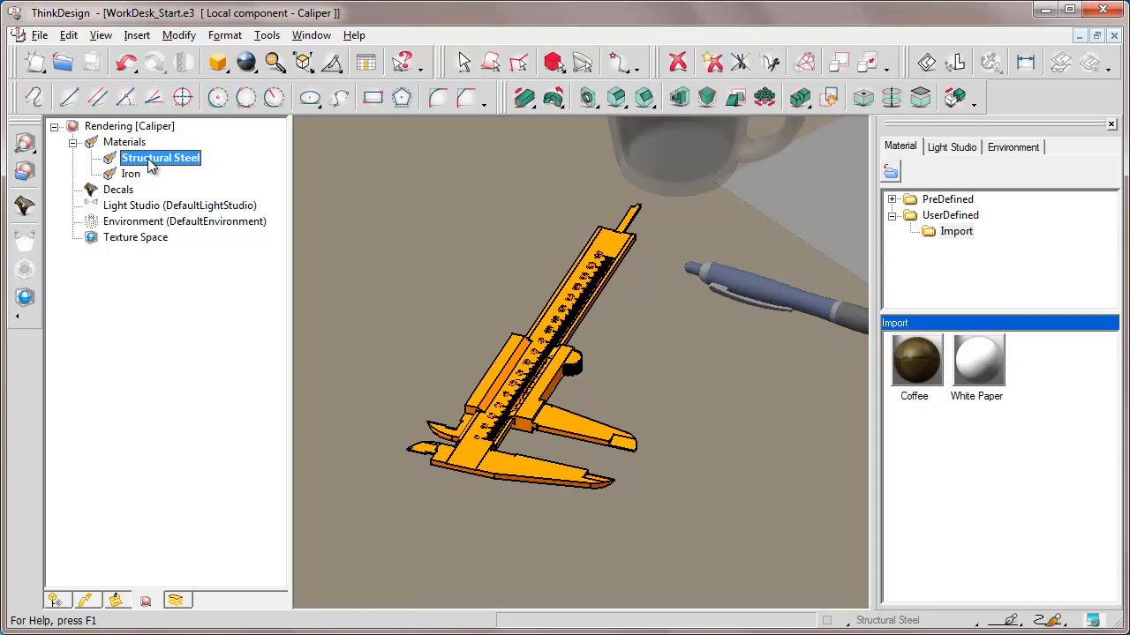
right_click(148, 165)
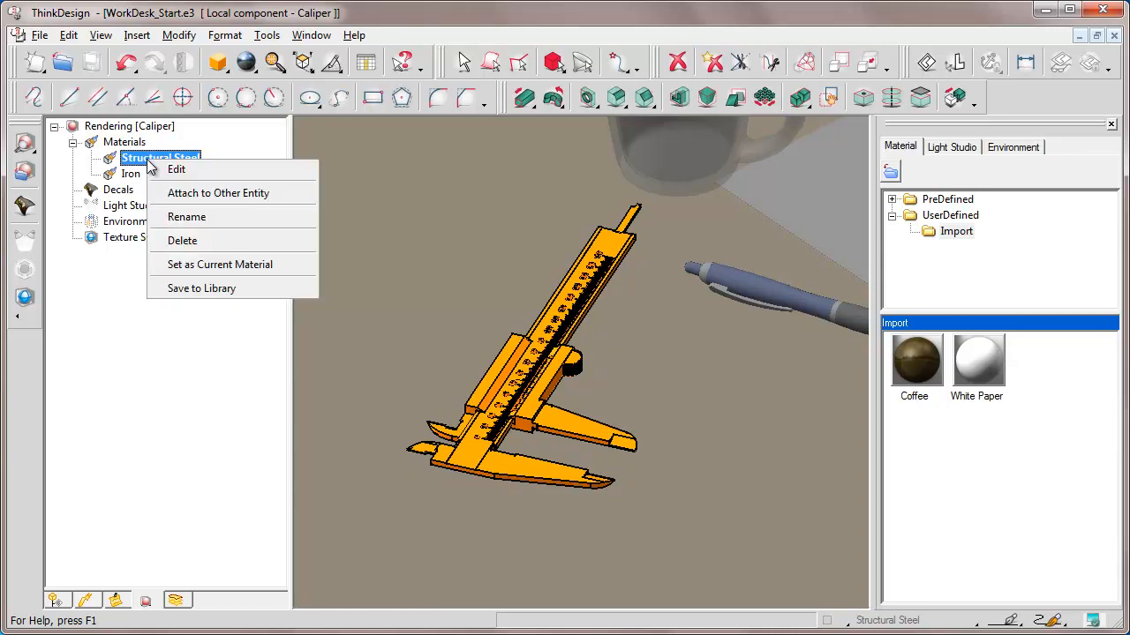
left_click(181, 172)
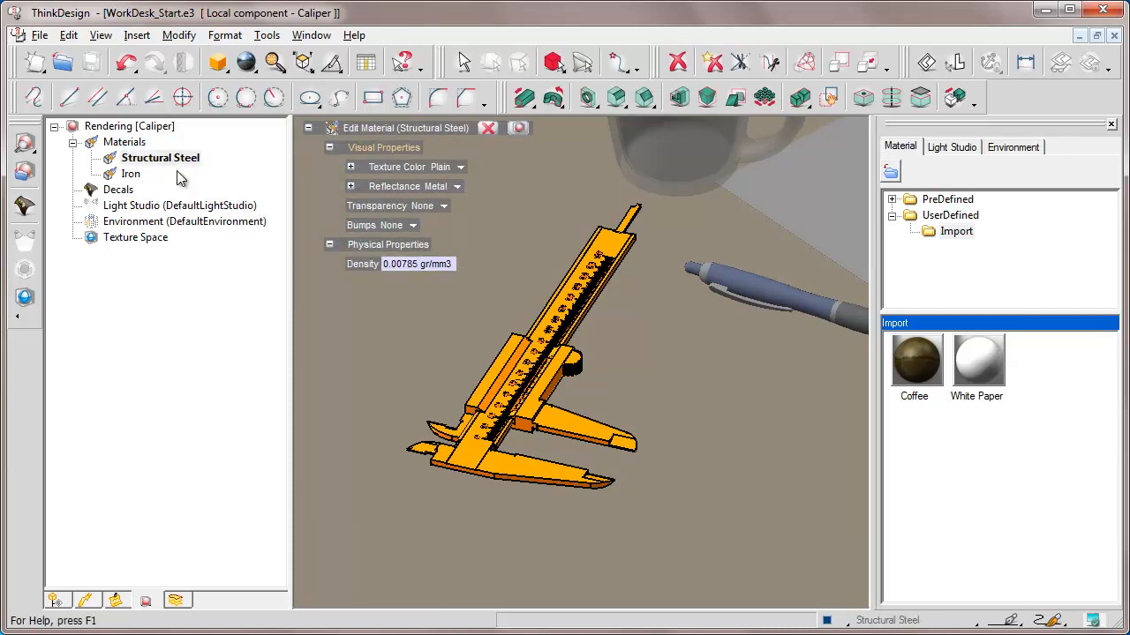
left_click(350, 186)
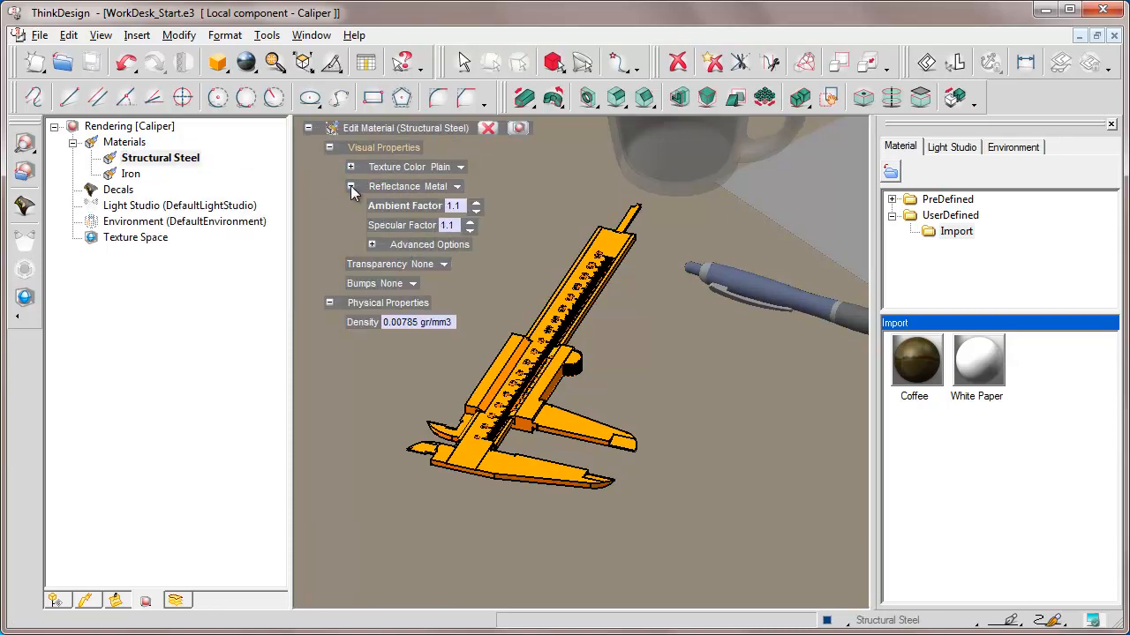
left_click(455, 205)
type("0.5")
key("Return")
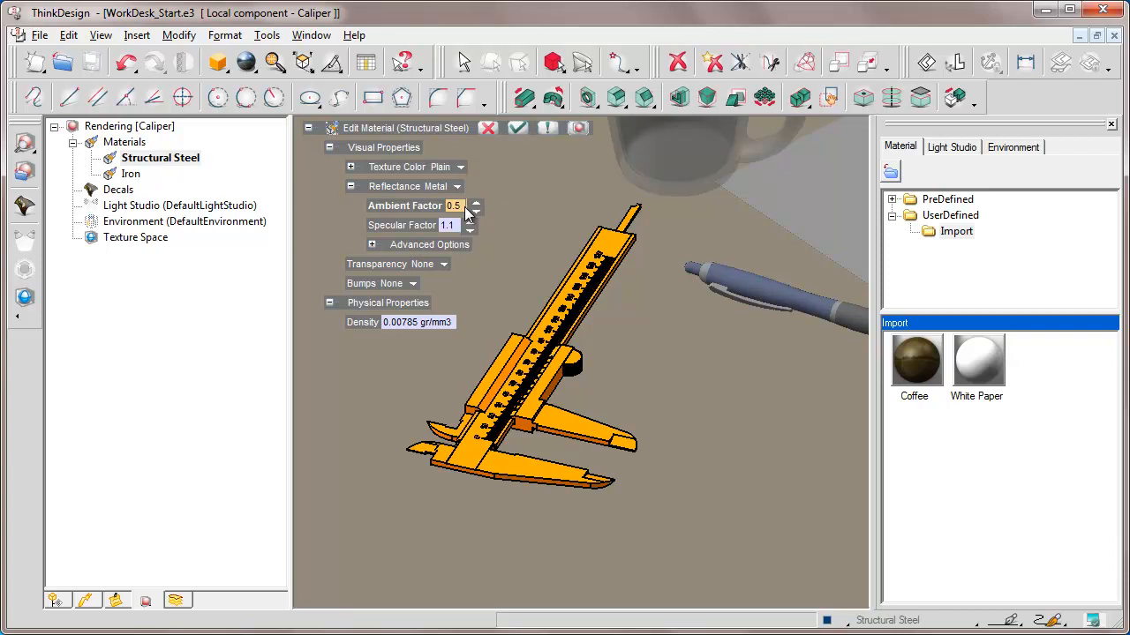
Set the Structural Steel reflectance roughness to 0.3 and accept the material after a rendered preview.
left_click(371, 244)
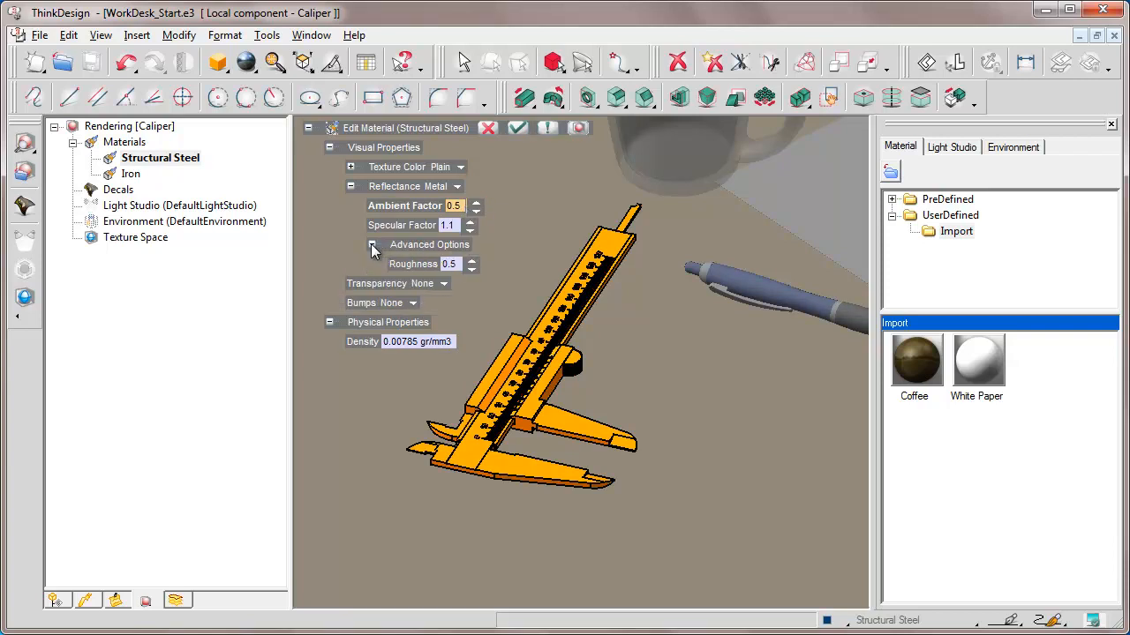
left_click(452, 265)
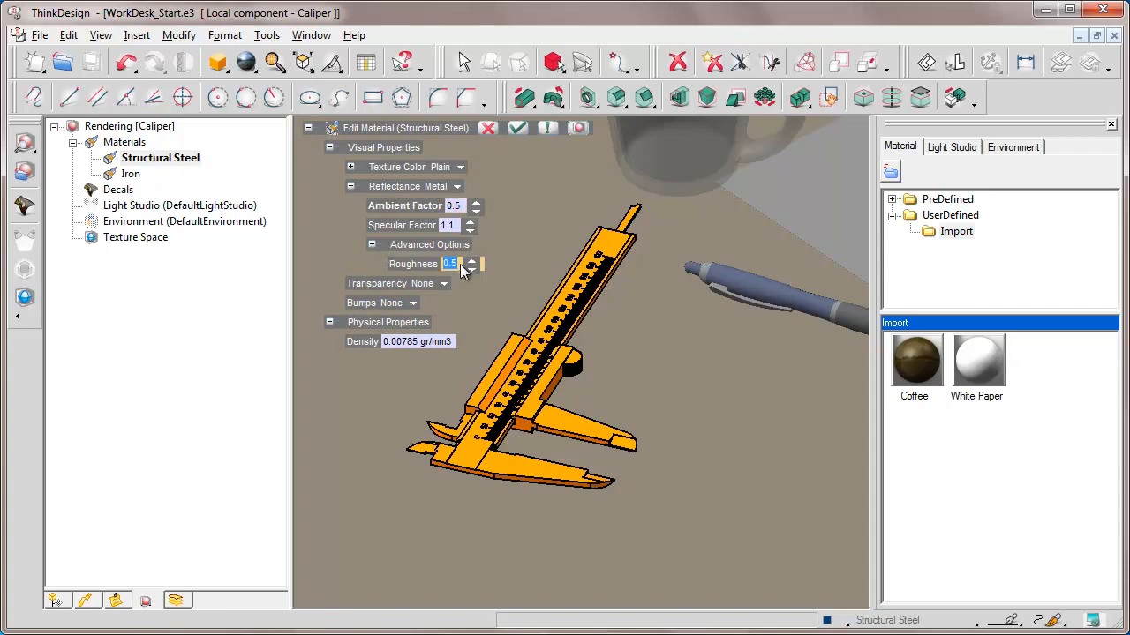
key("Return")
left_click(579, 128)
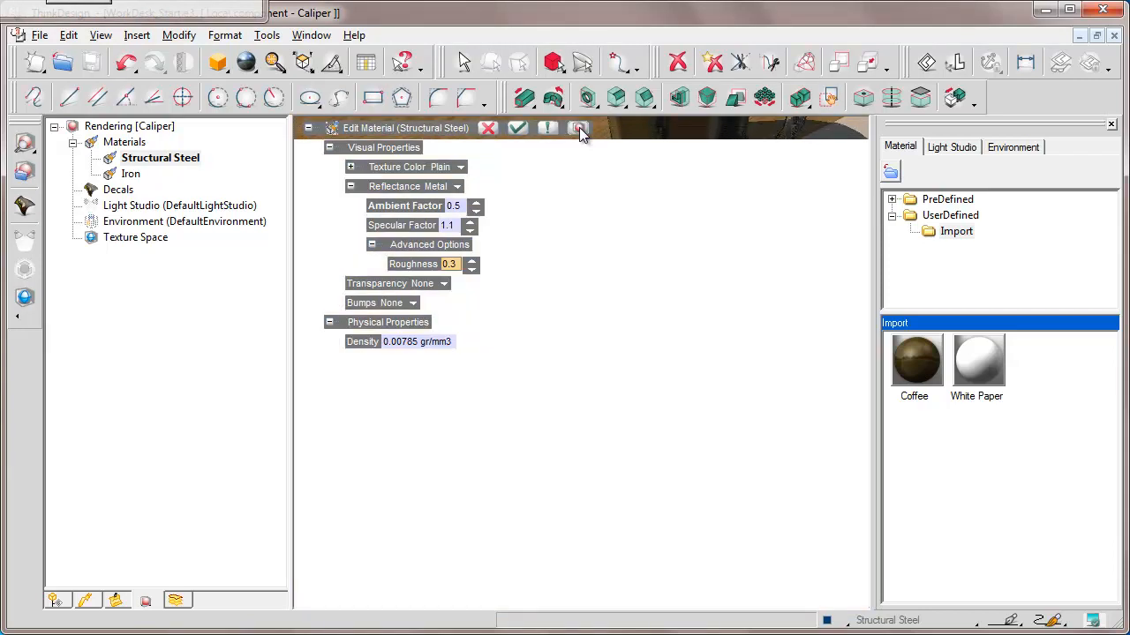
left_click(518, 129)
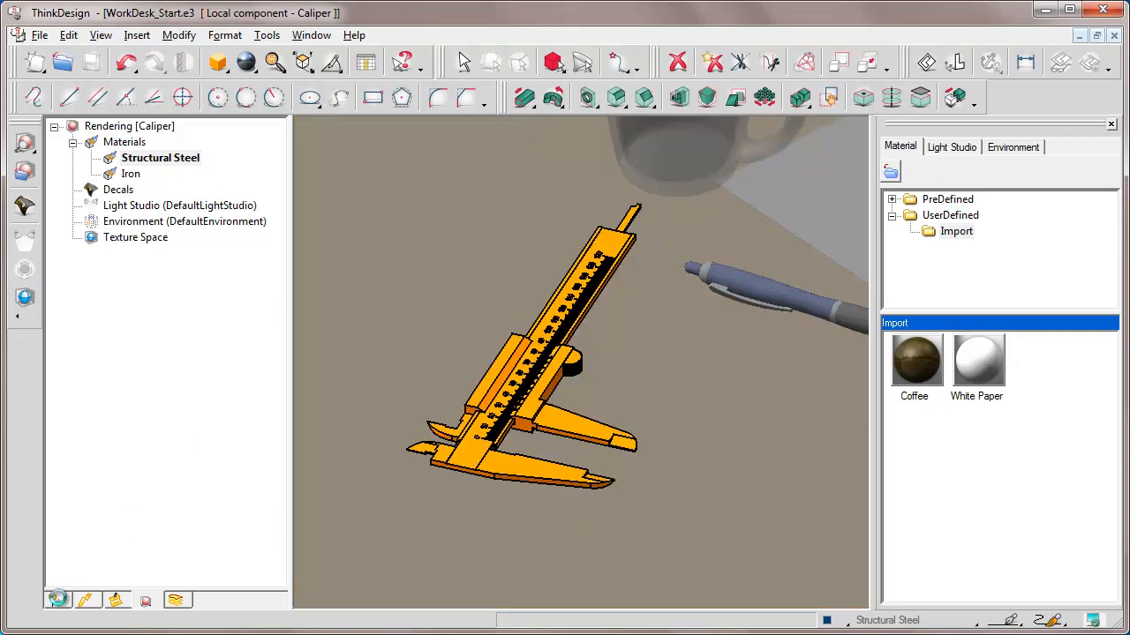
Make the Ballpoint Pen the current component and display its rendering materials.
left_click(55, 601)
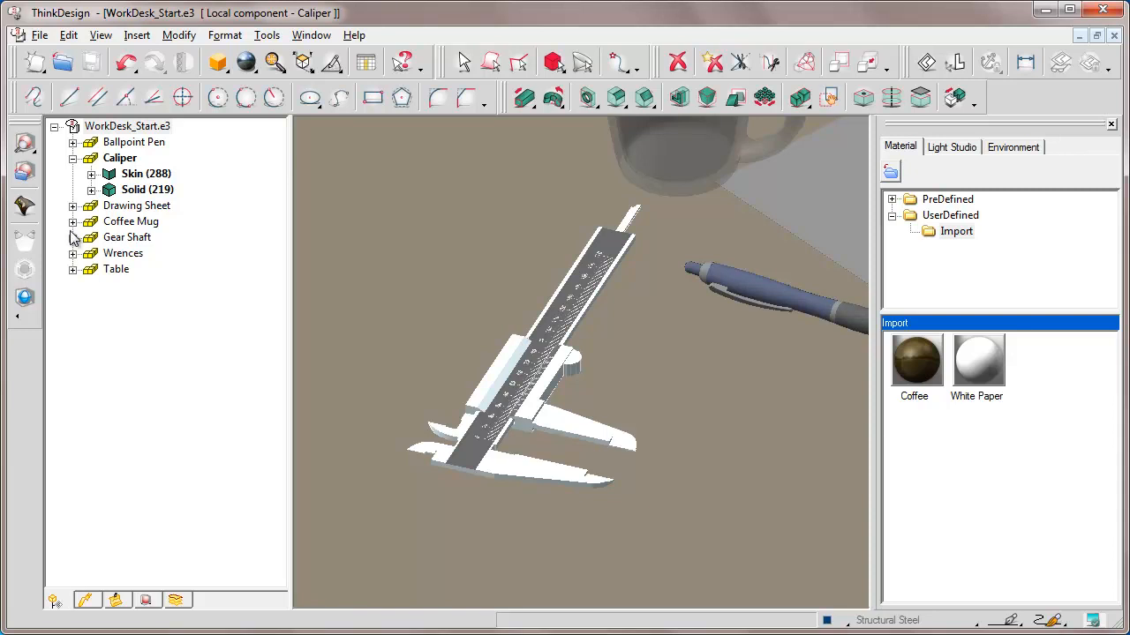
left_click(73, 158)
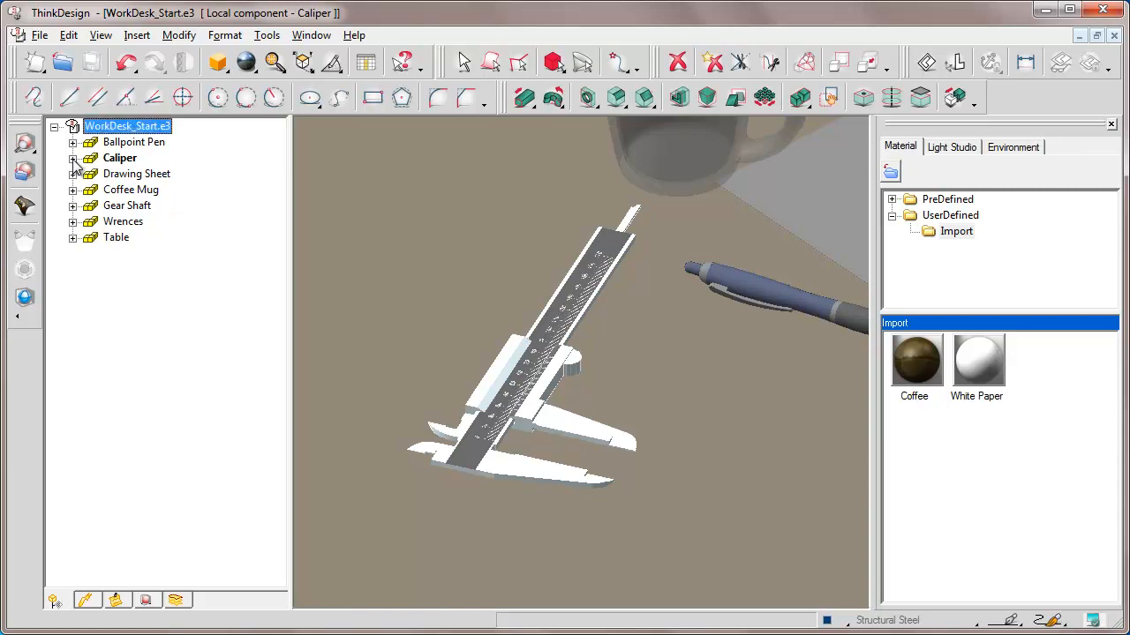
right_click(126, 146)
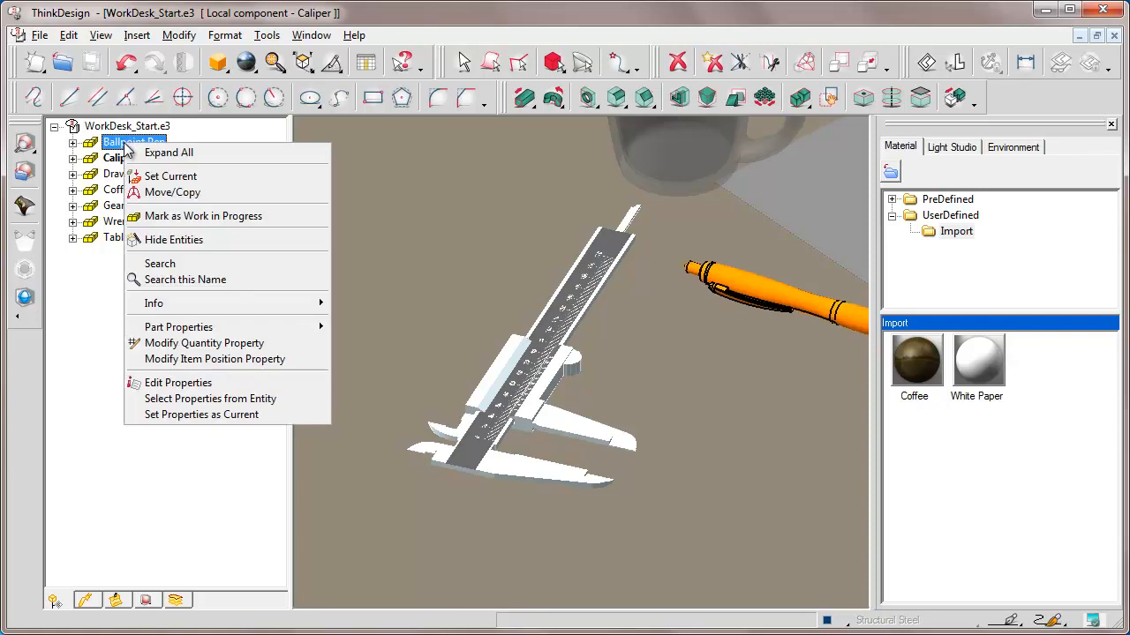
left_click(163, 175)
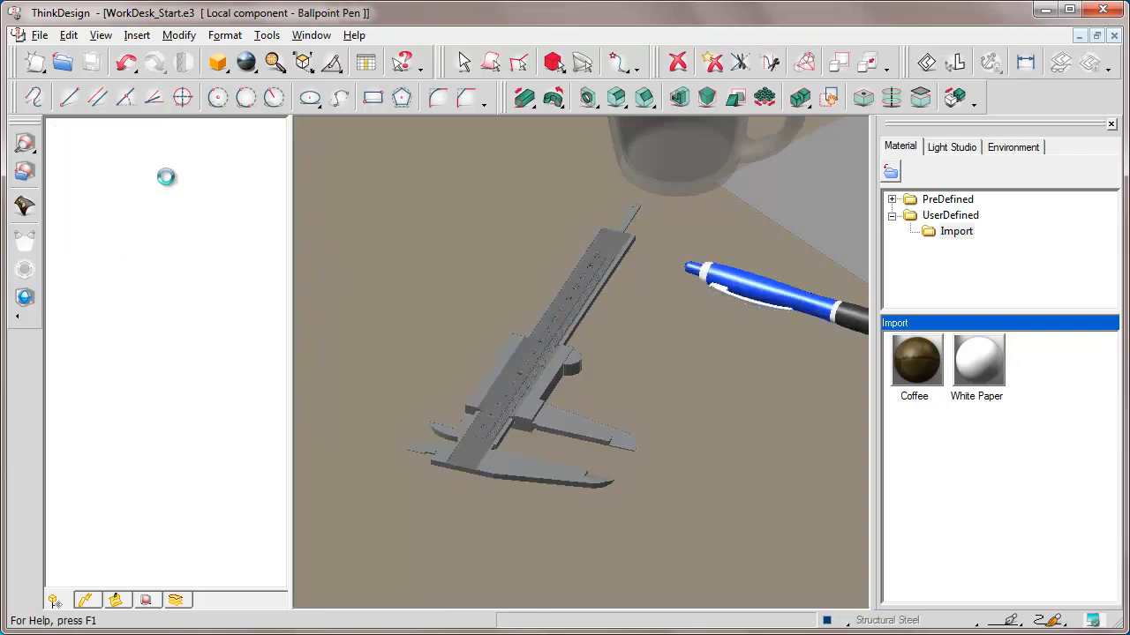
left_click(275, 64)
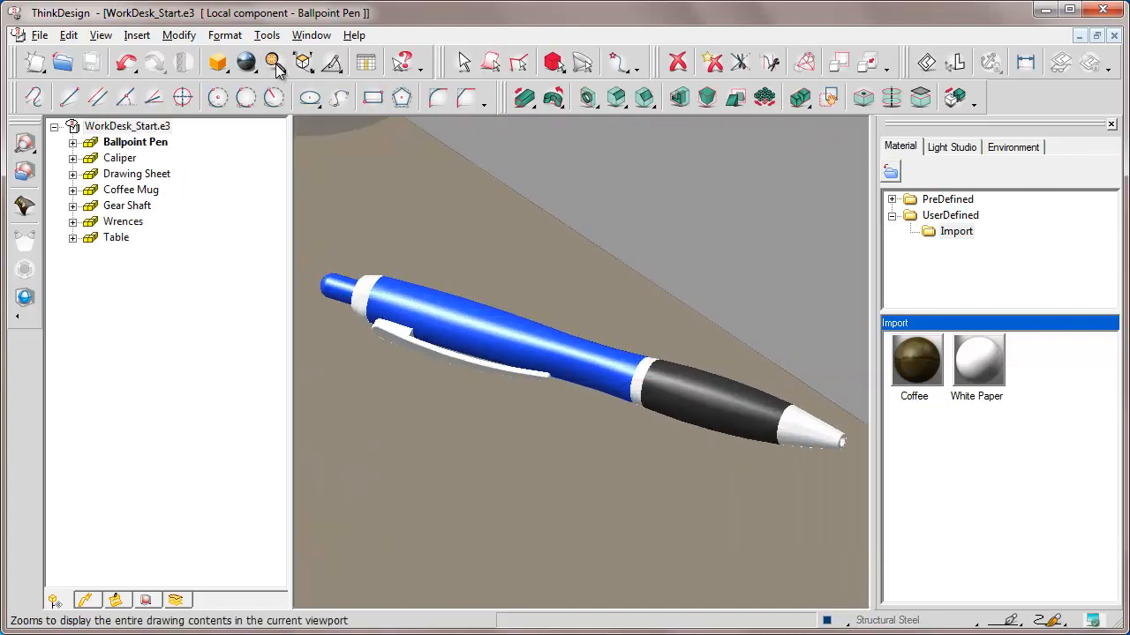
left_click(146, 601)
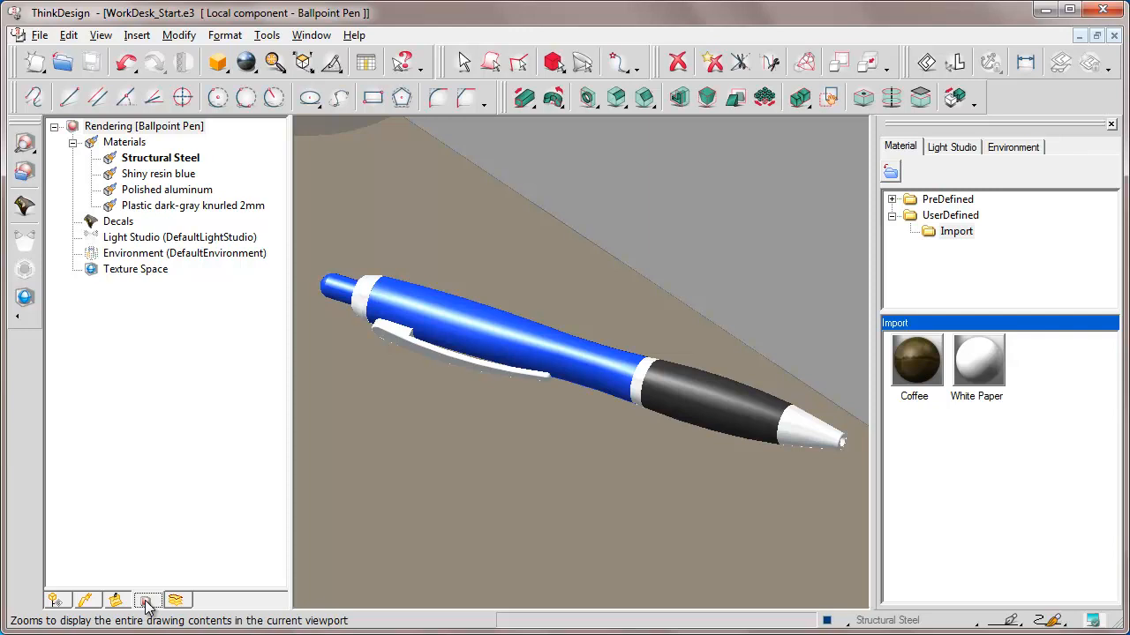
Edit the pen's Plastic dark-gray knurled 2mm material to use the same UV texture mapping scale of 0.03 in both directions.
right_click(169, 208)
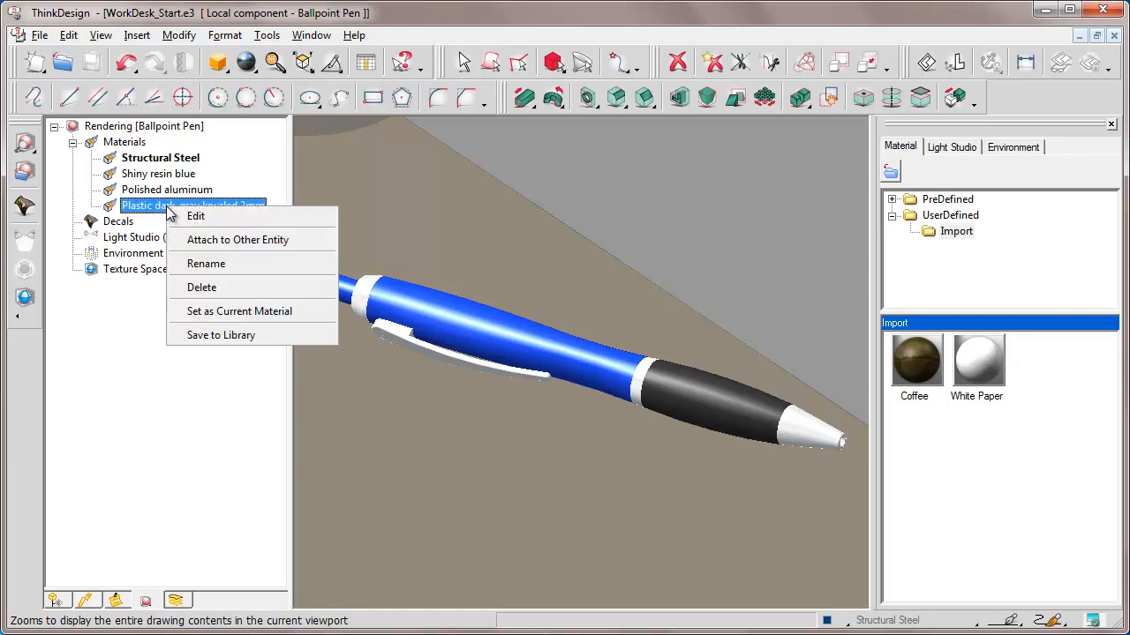
left_click(195, 216)
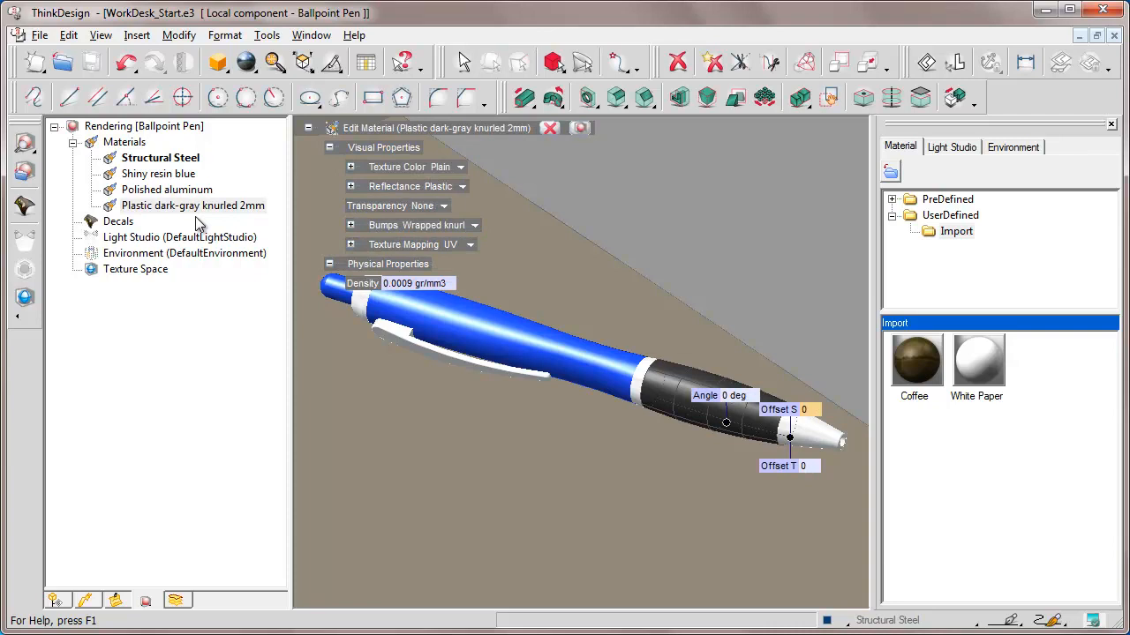
left_click(350, 244)
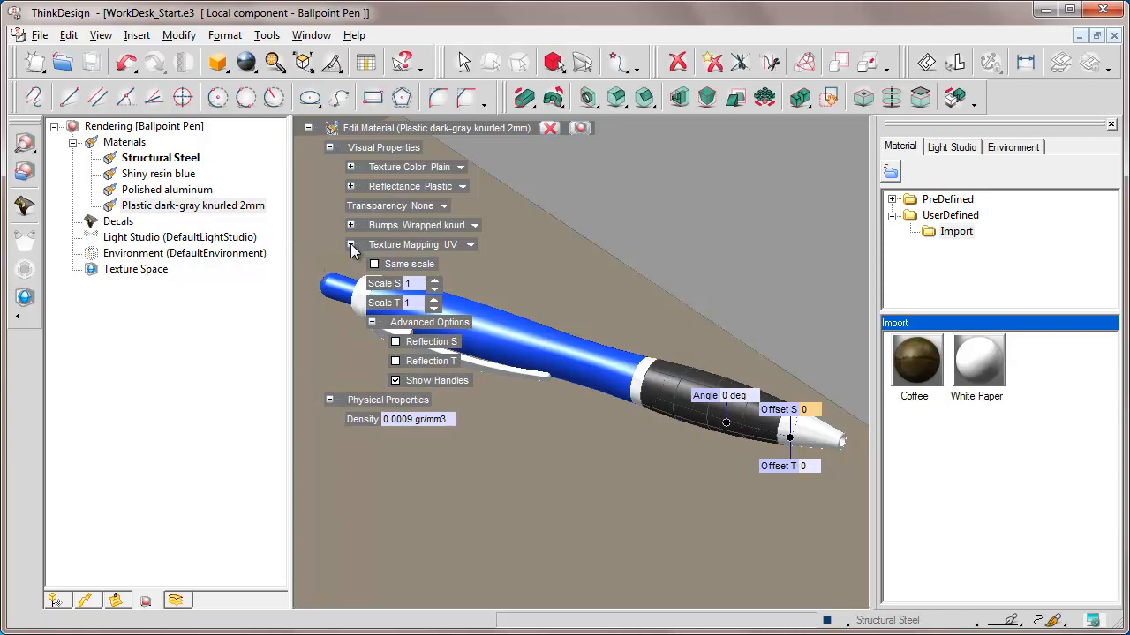
left_click(374, 264)
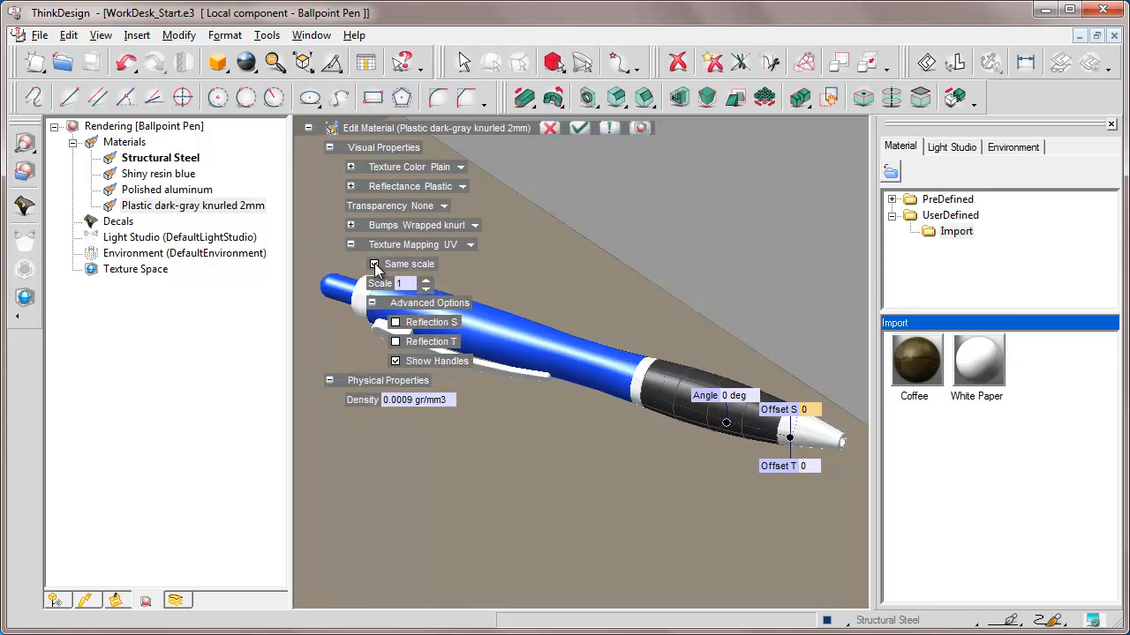
left_click(407, 286)
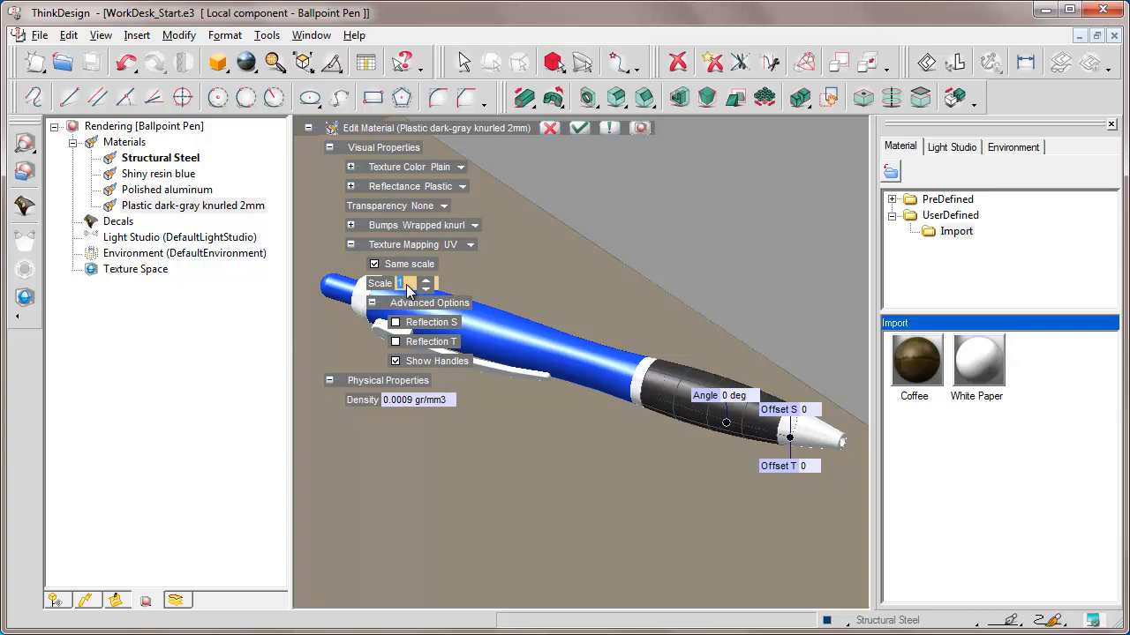
key("BackSpace")
type("0.03")
key("Return")
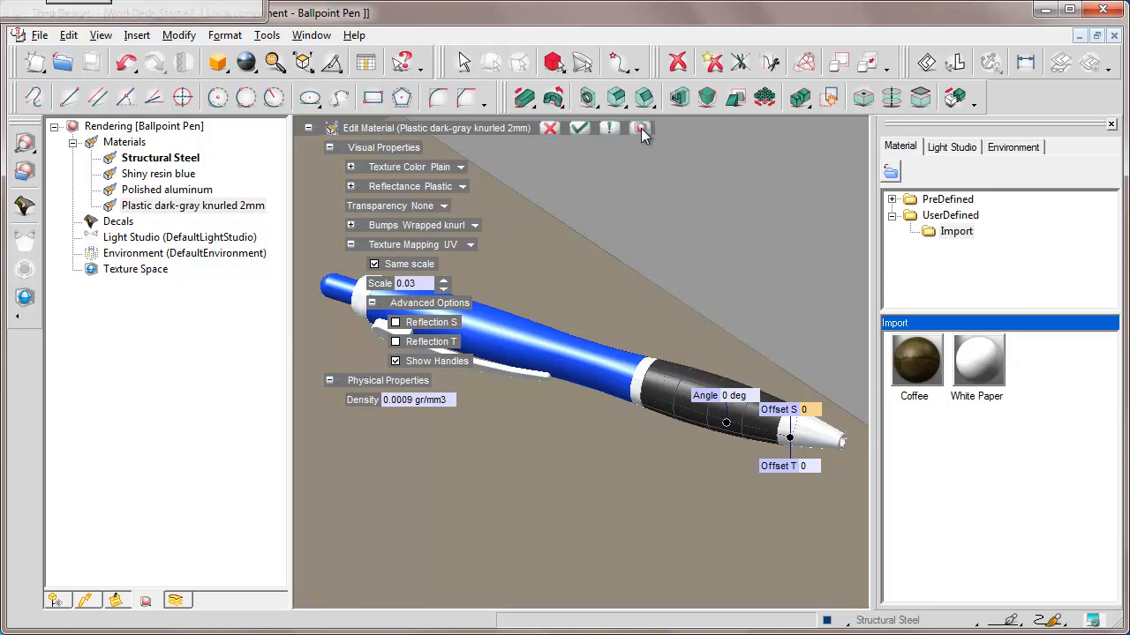
Preview the knurled plastic material in a rendering, accept its edits, and rename it to Plastic dark-gray knurled.
left_click(641, 130)
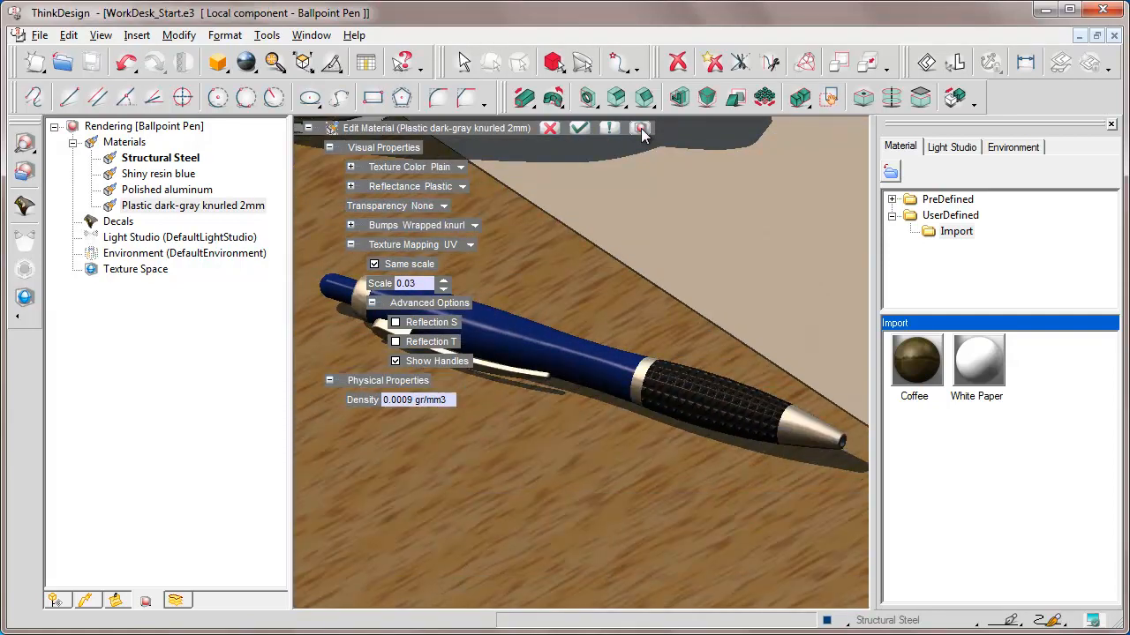
left_click(580, 128)
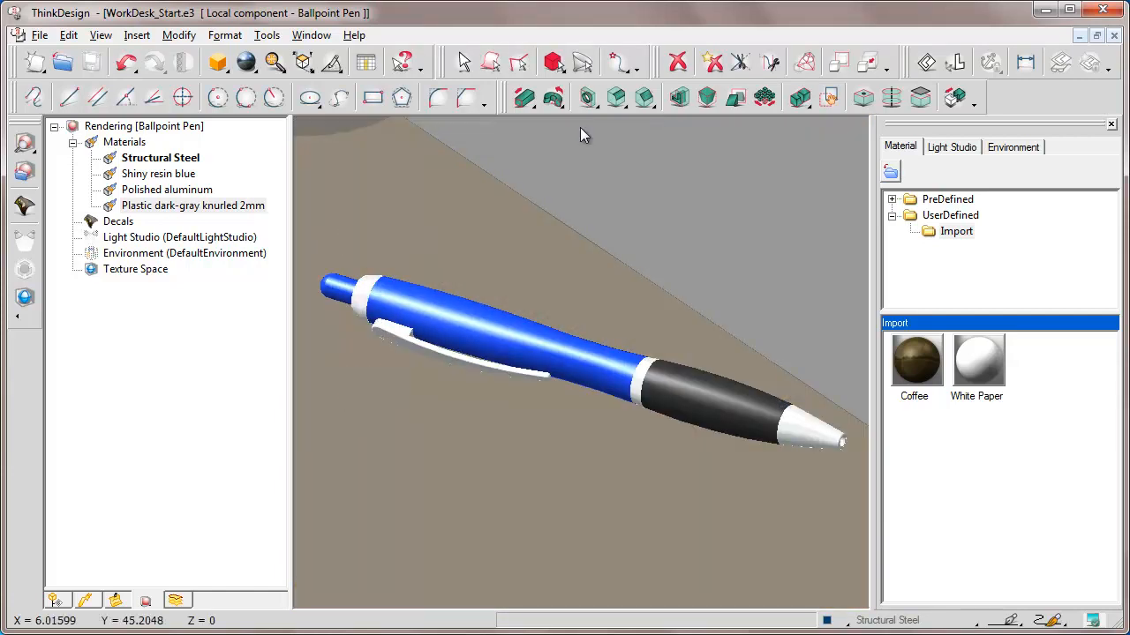
right_click(161, 206)
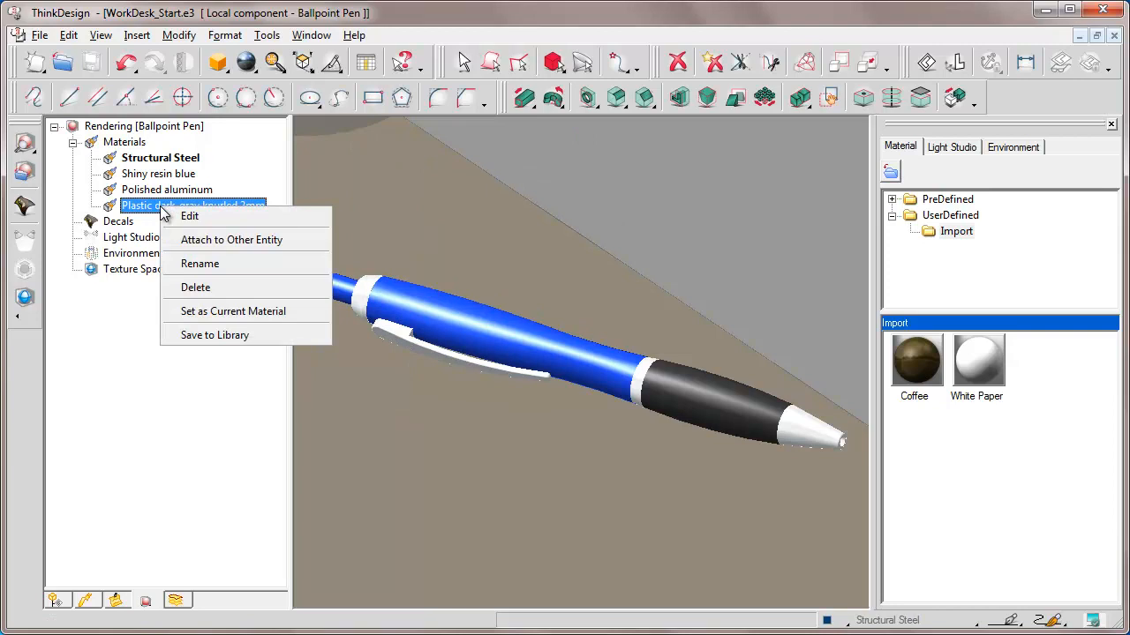
left_click(200, 264)
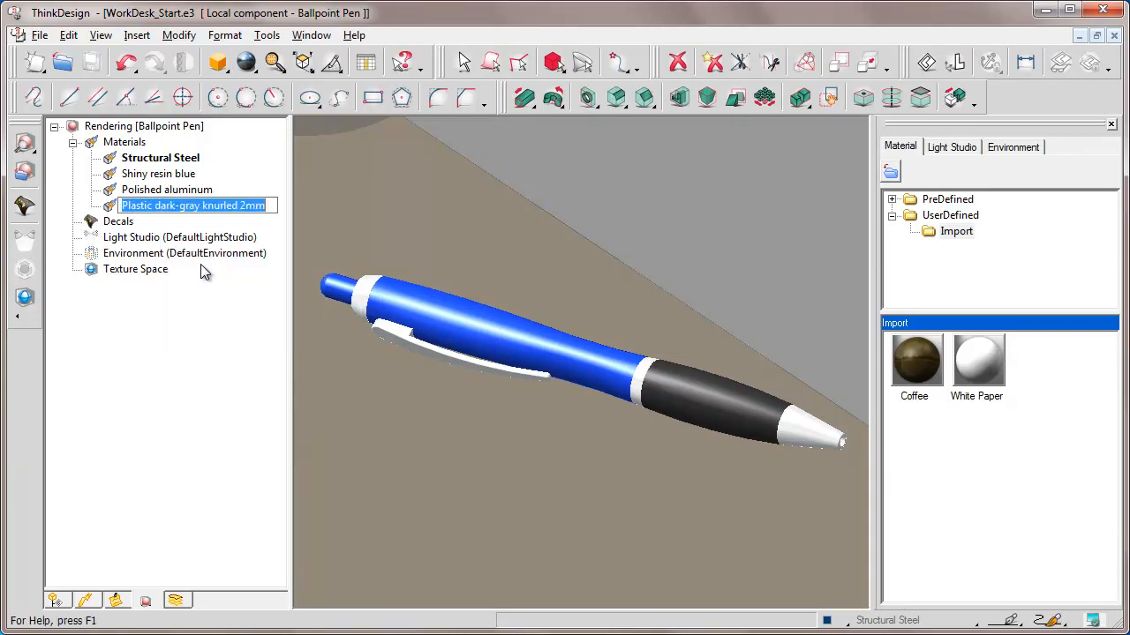
type("Plastic dark-gray knurled")
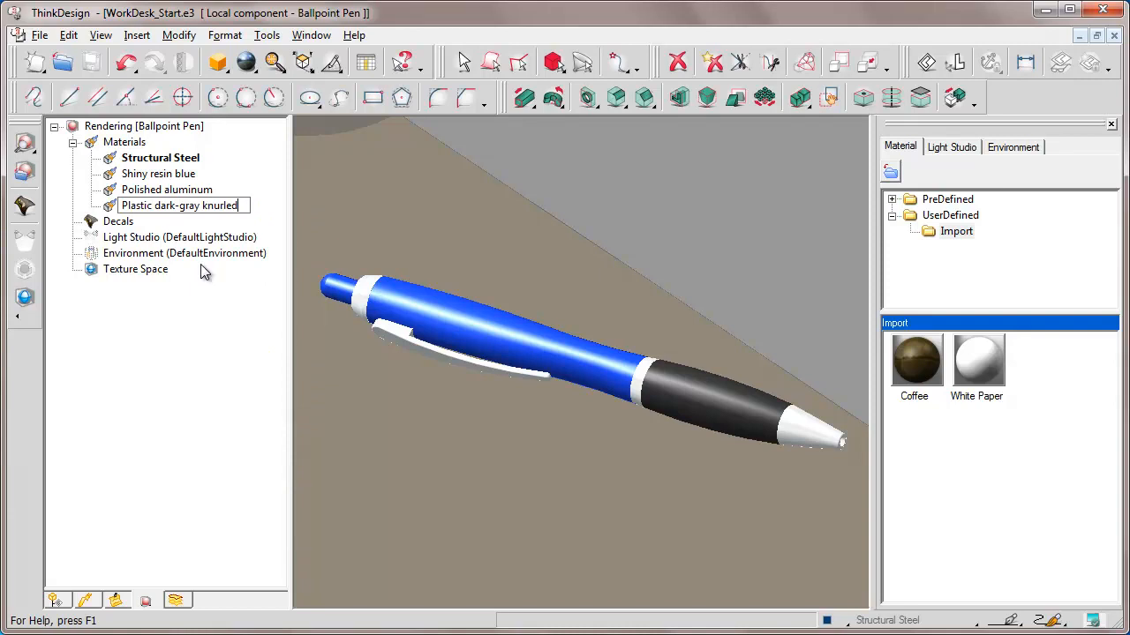
key("Return")
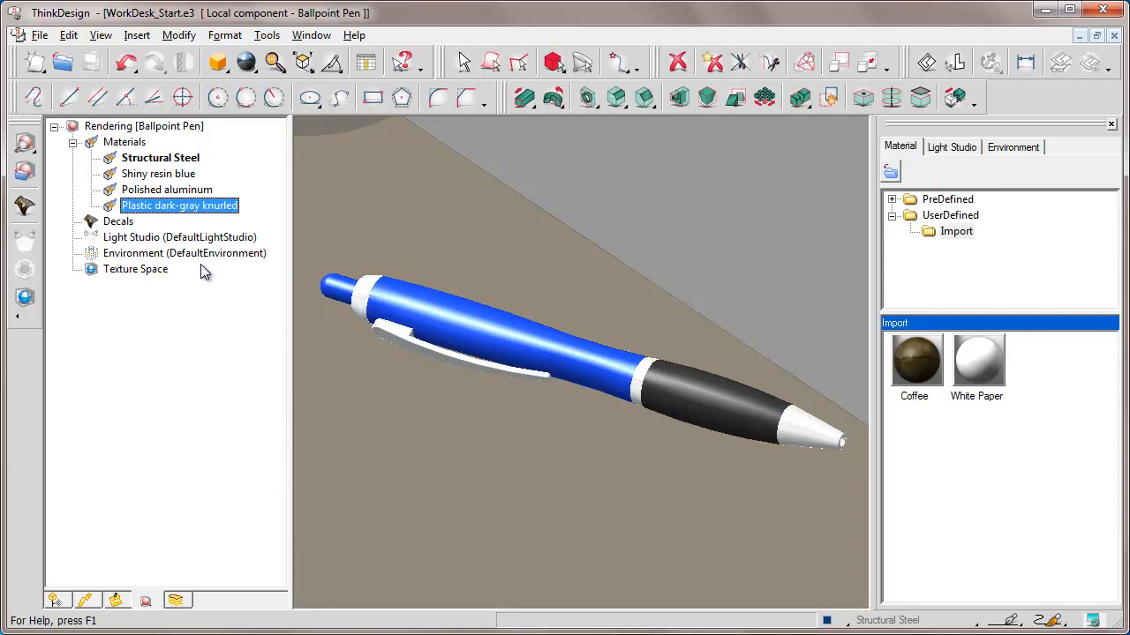
Save the Plastic dark-gray knurled material to the library's Import folder as Plastic dark-gray knurled.xml.
right_click(176, 210)
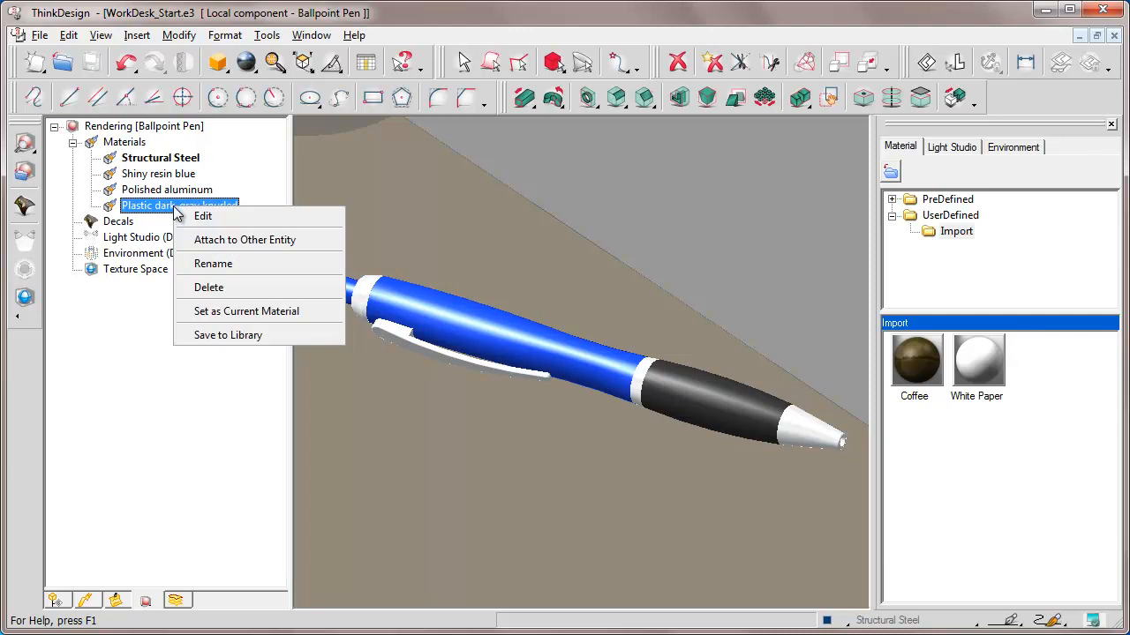
left_click(224, 336)
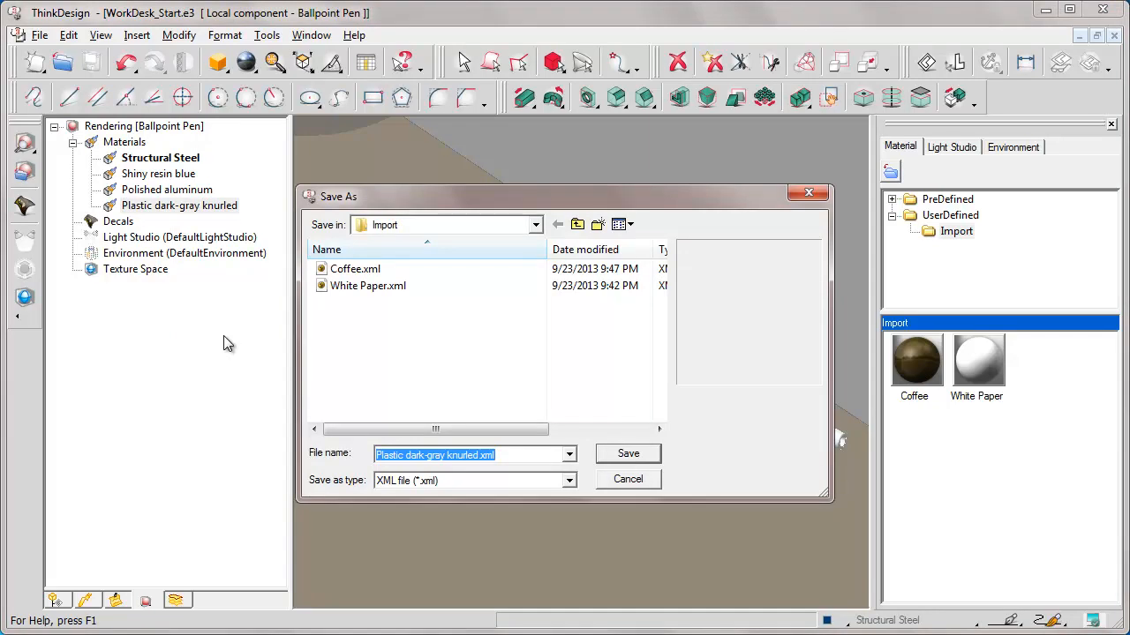
left_click(629, 455)
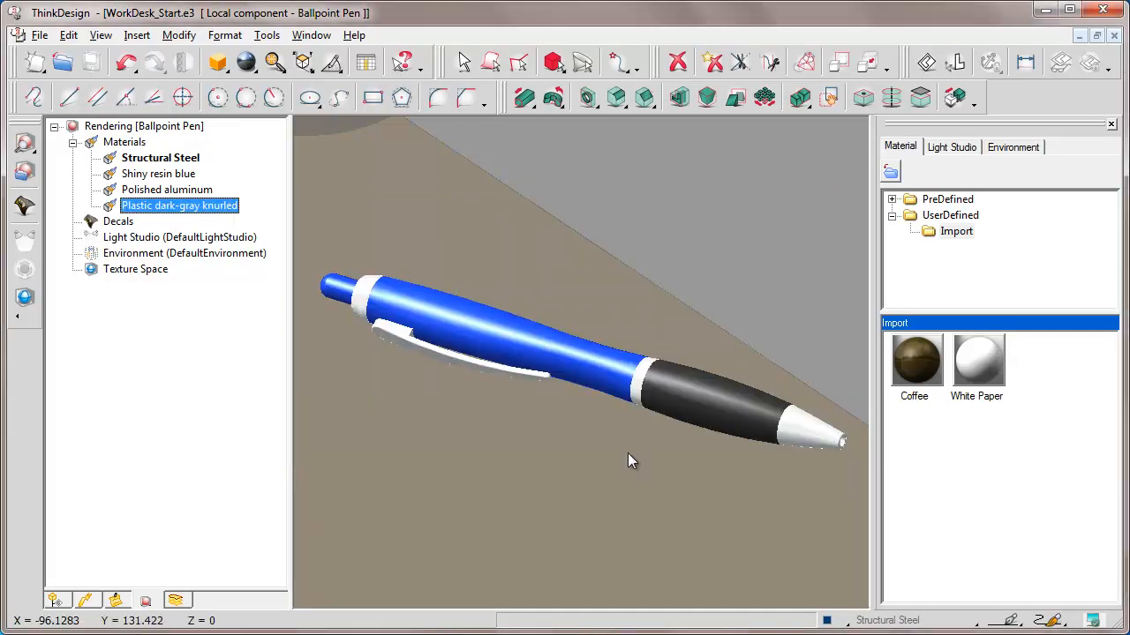
Refresh the user-defined Import folder of the material library and regenerate the preview of the dark-gray knurled plastic.
left_click(946, 217)
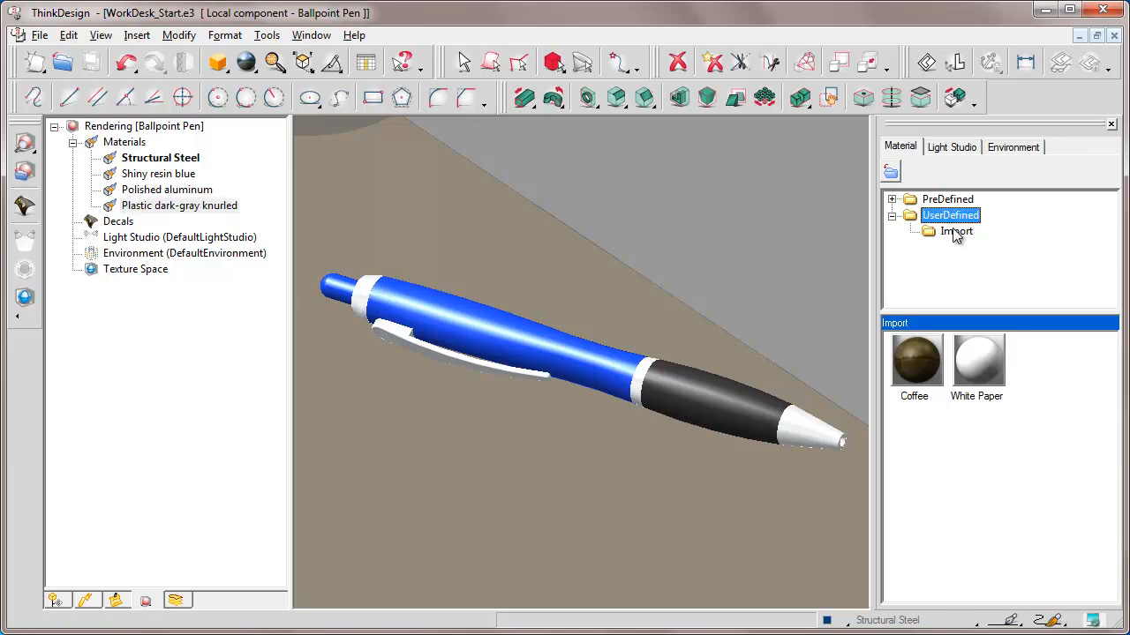
left_click(956, 233)
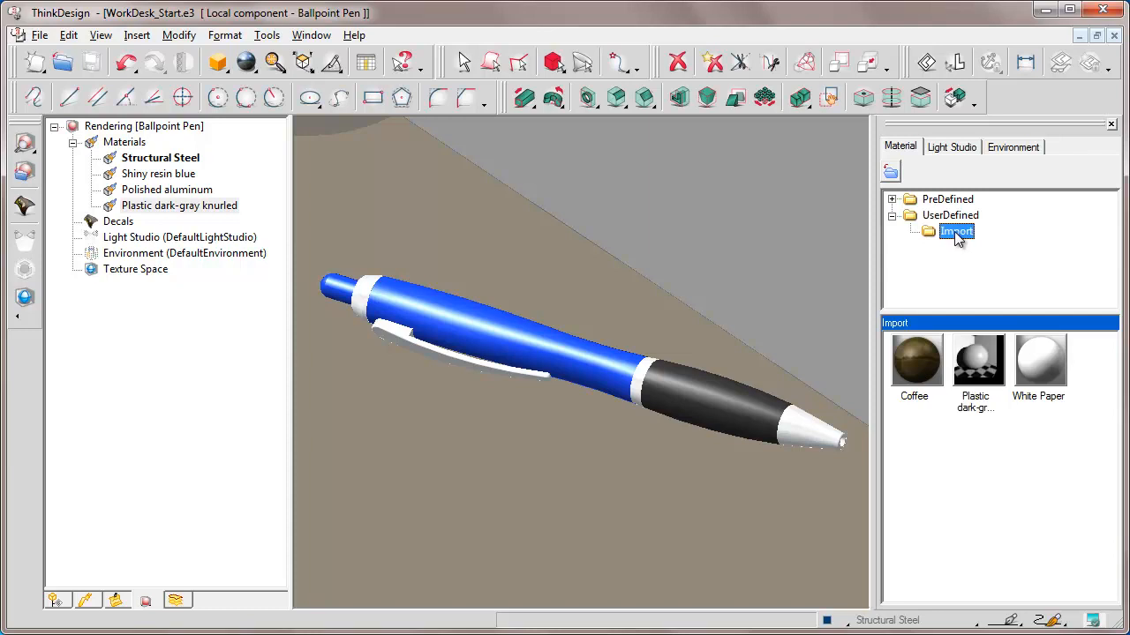
right_click(977, 361)
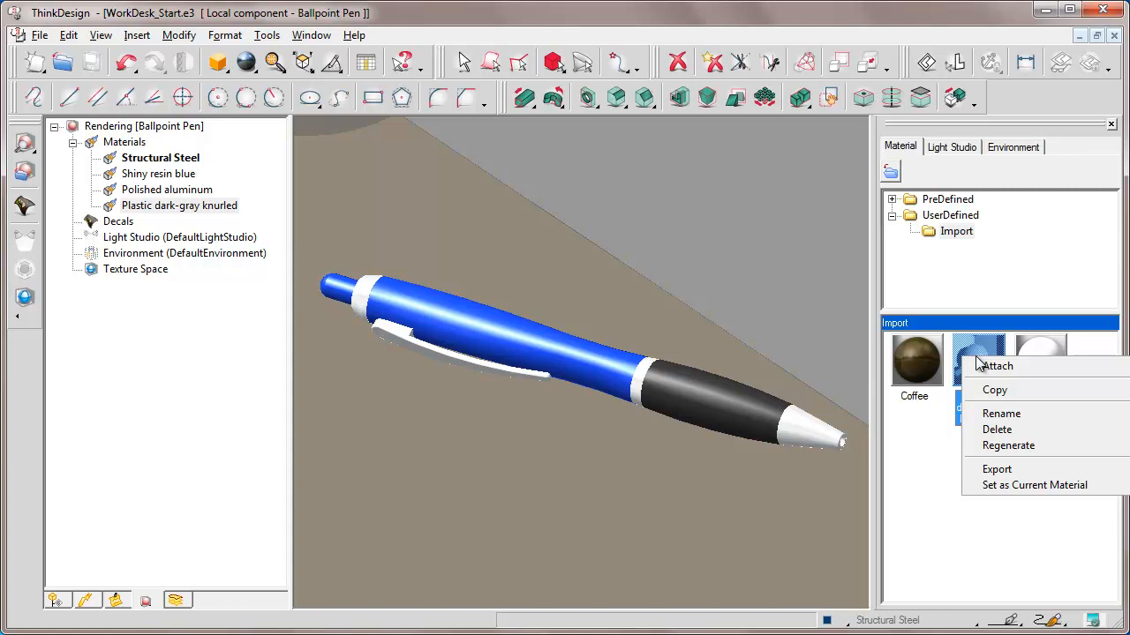
left_click(1010, 448)
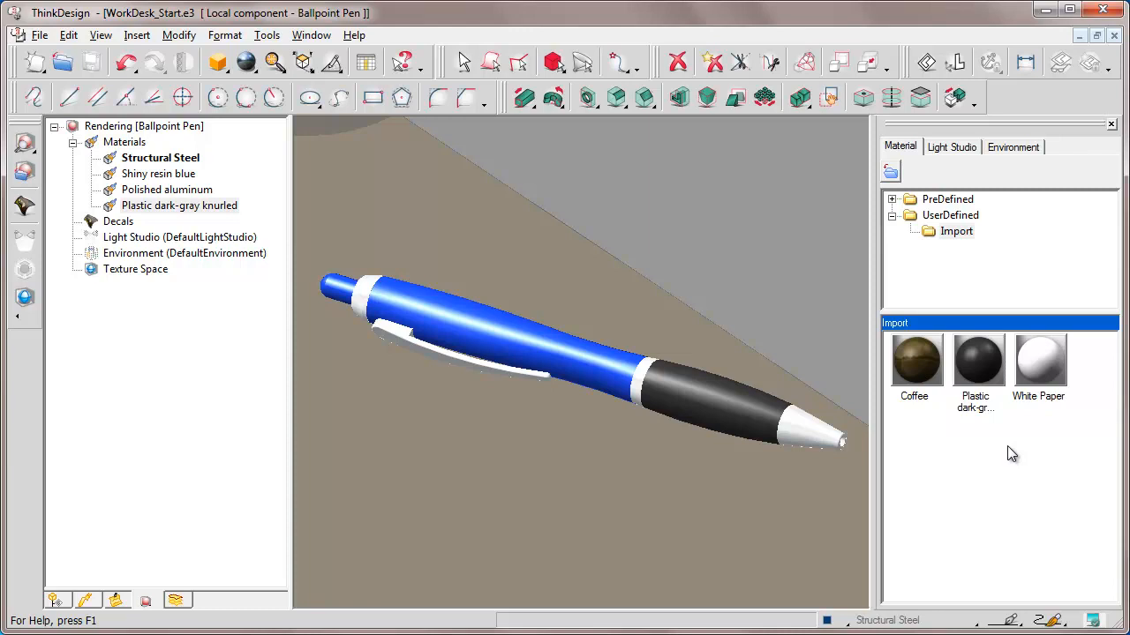
Display the model structure and reset the current component to the whole WorkDesk_Start assembly.
left_click(55, 600)
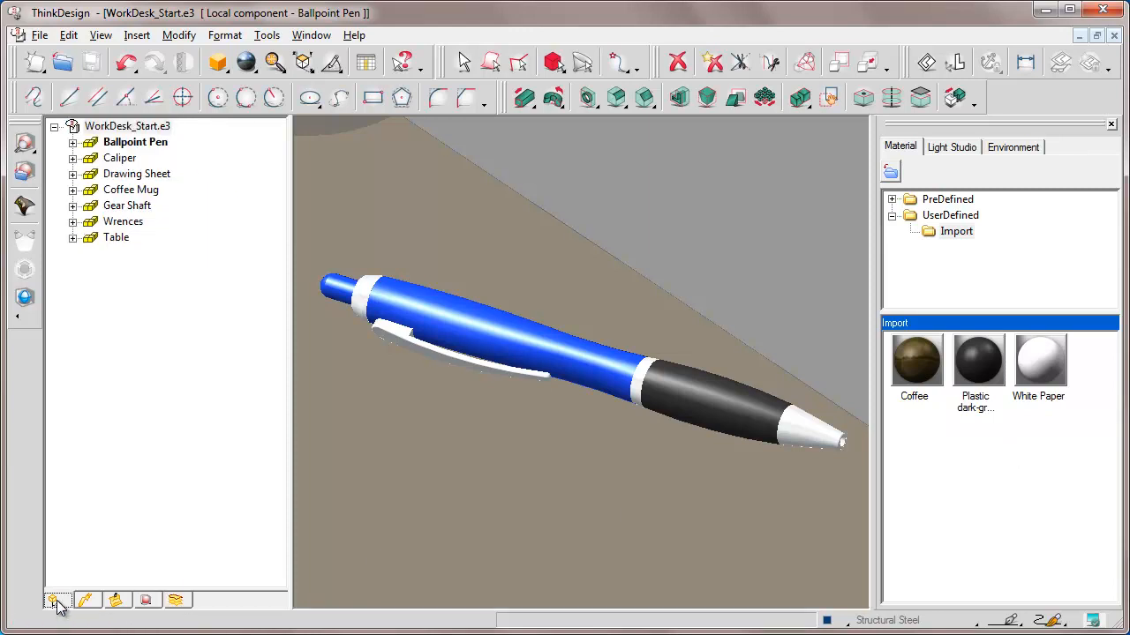
right_click(109, 309)
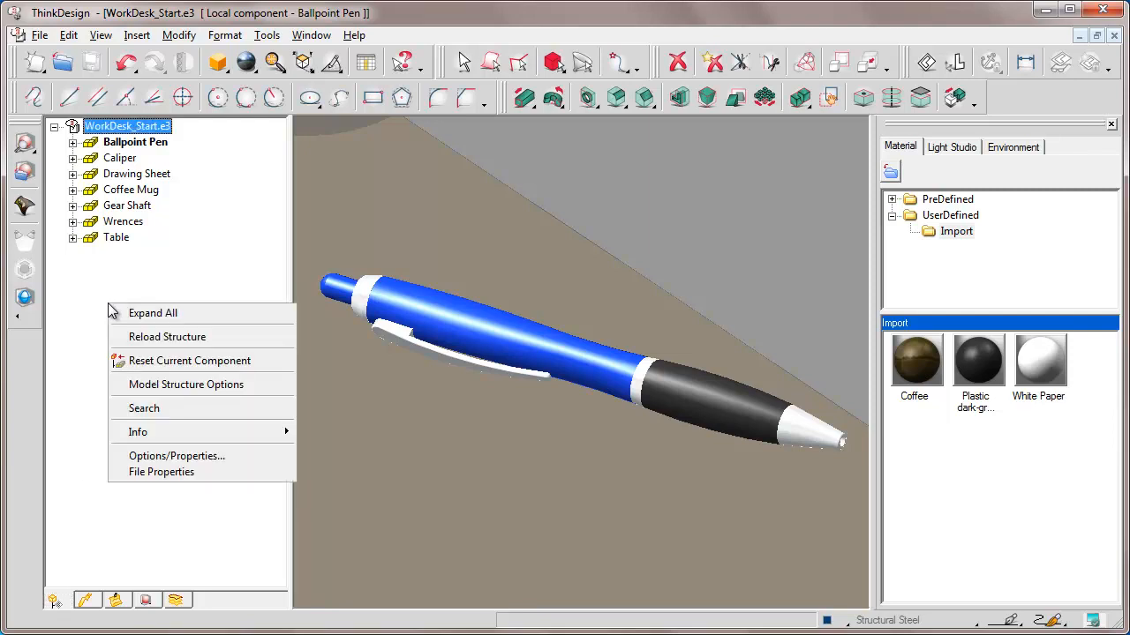
left_click(177, 360)
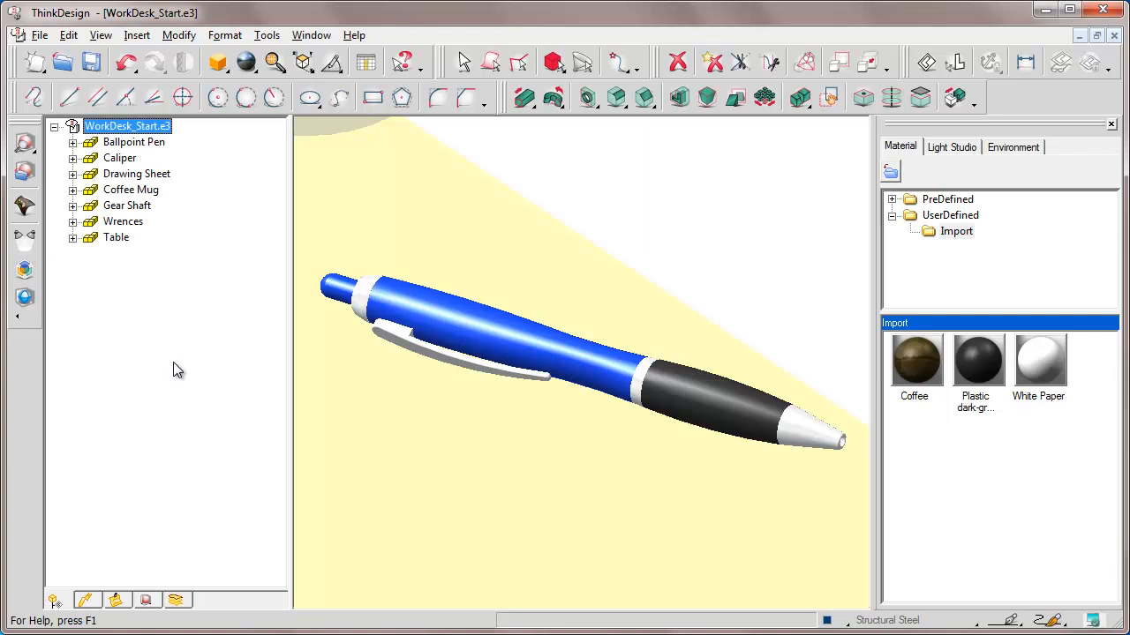
Close the material library, fit the whole desk scene in the view, and save the file.
left_click(1111, 124)
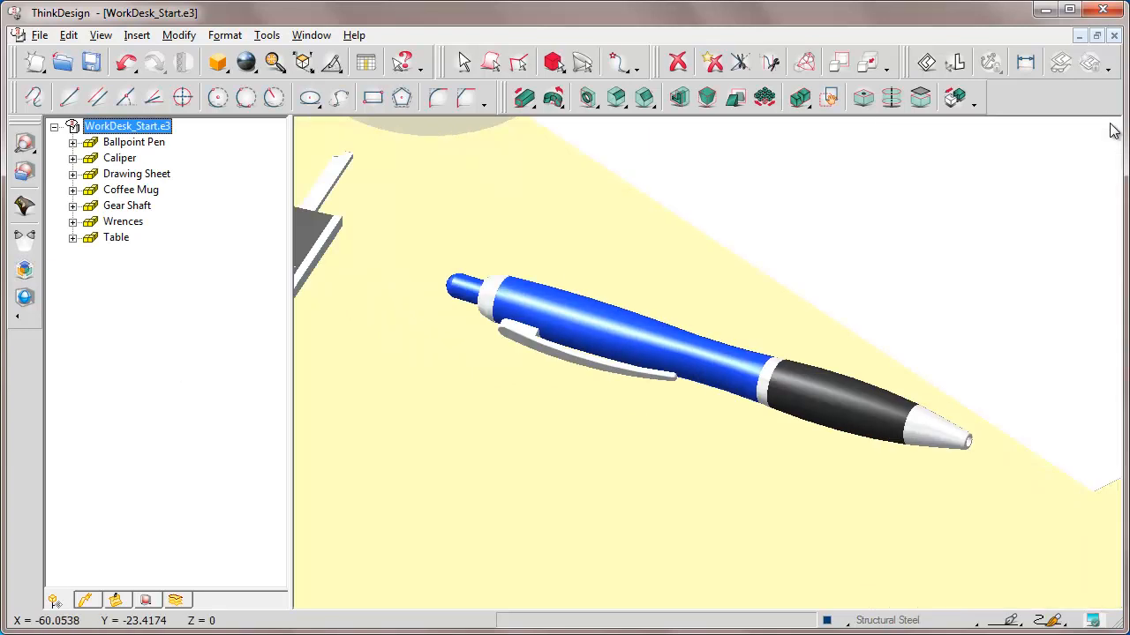
left_click(275, 65)
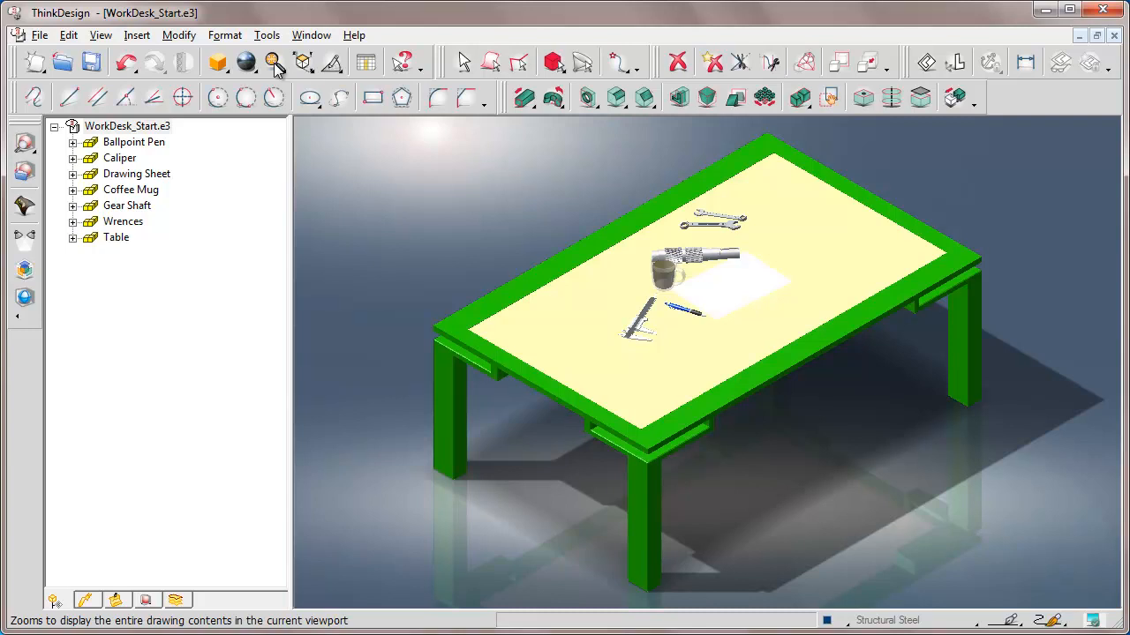
left_click(93, 63)
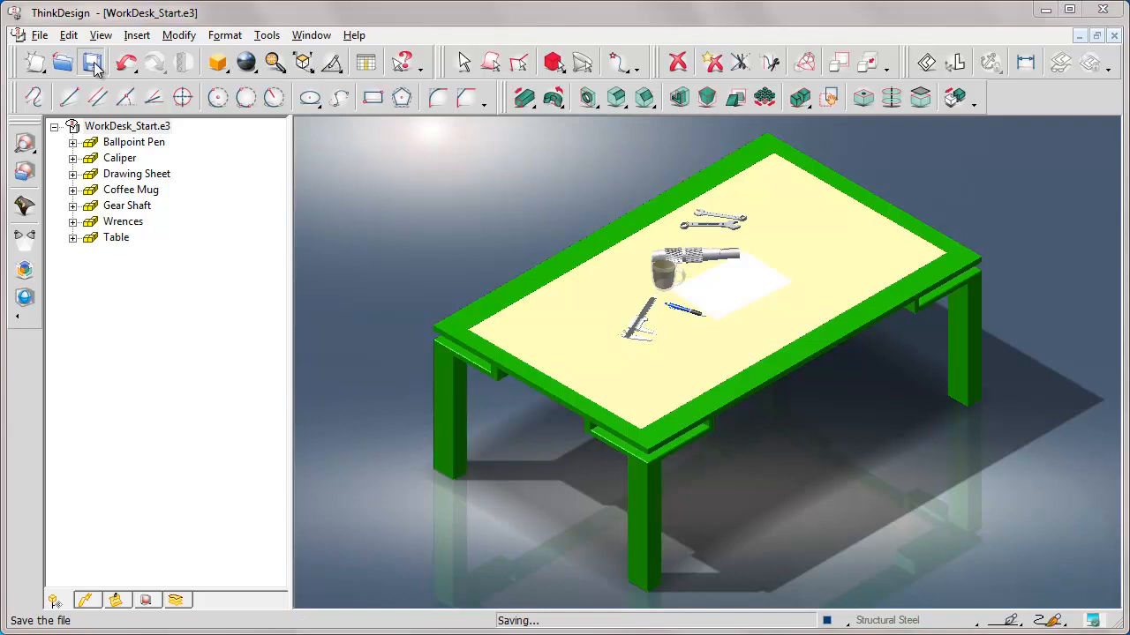